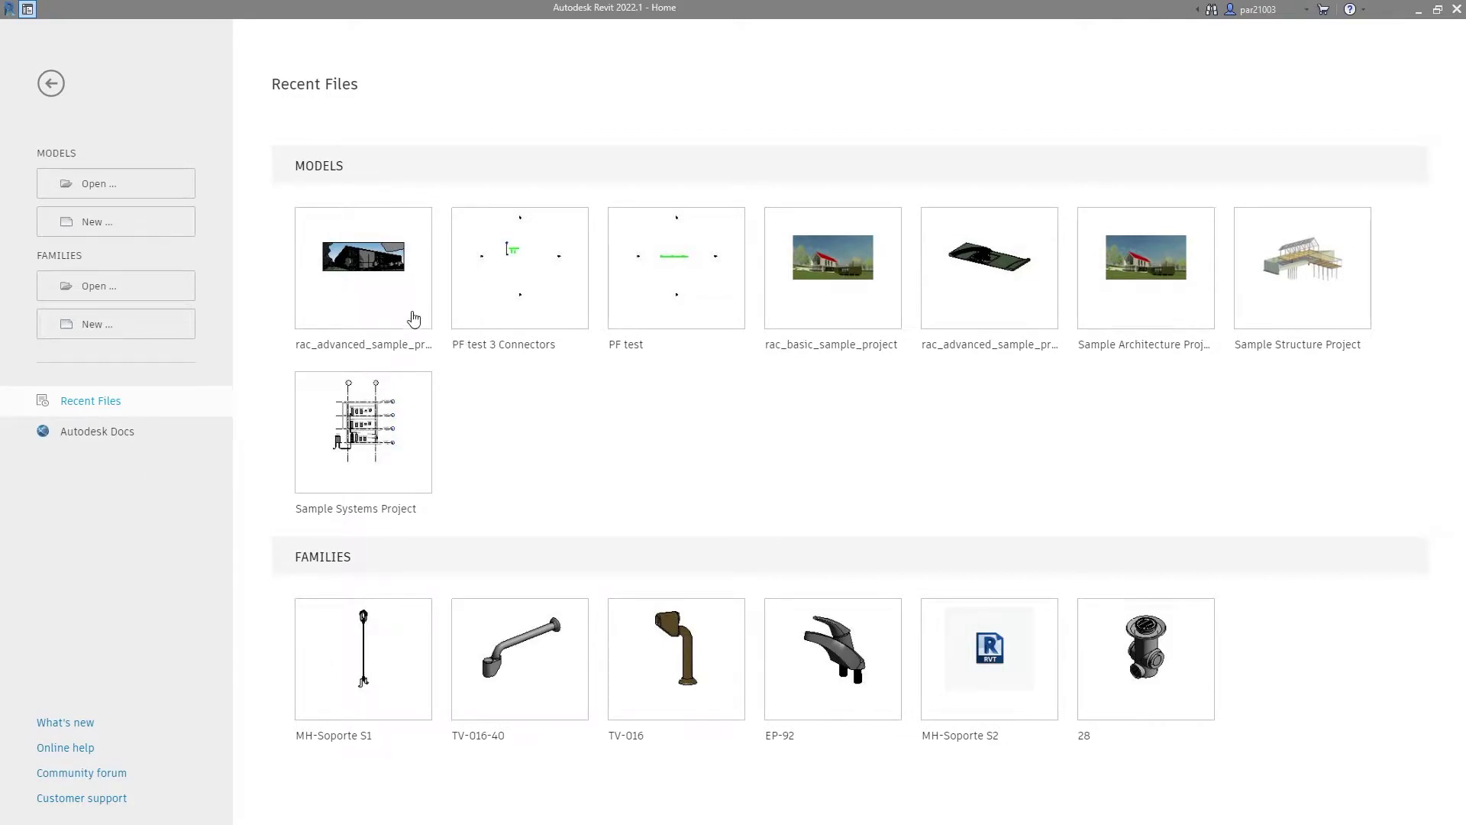
# - Open rac_advanced_sample_project and find the A2 - Sections sheet in the Project Browser
pyautogui.click(374, 281)
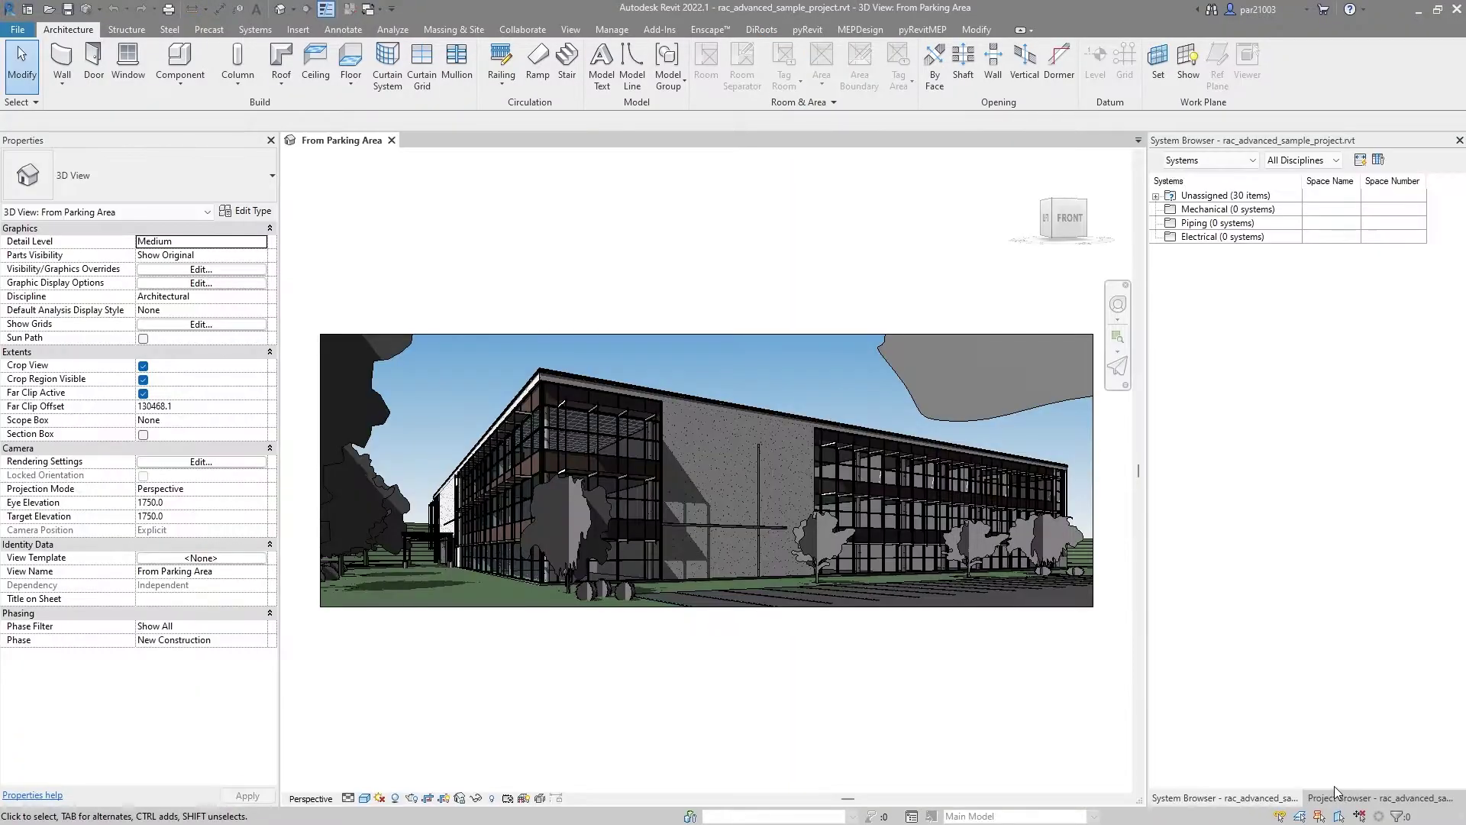
pyautogui.click(1344, 798)
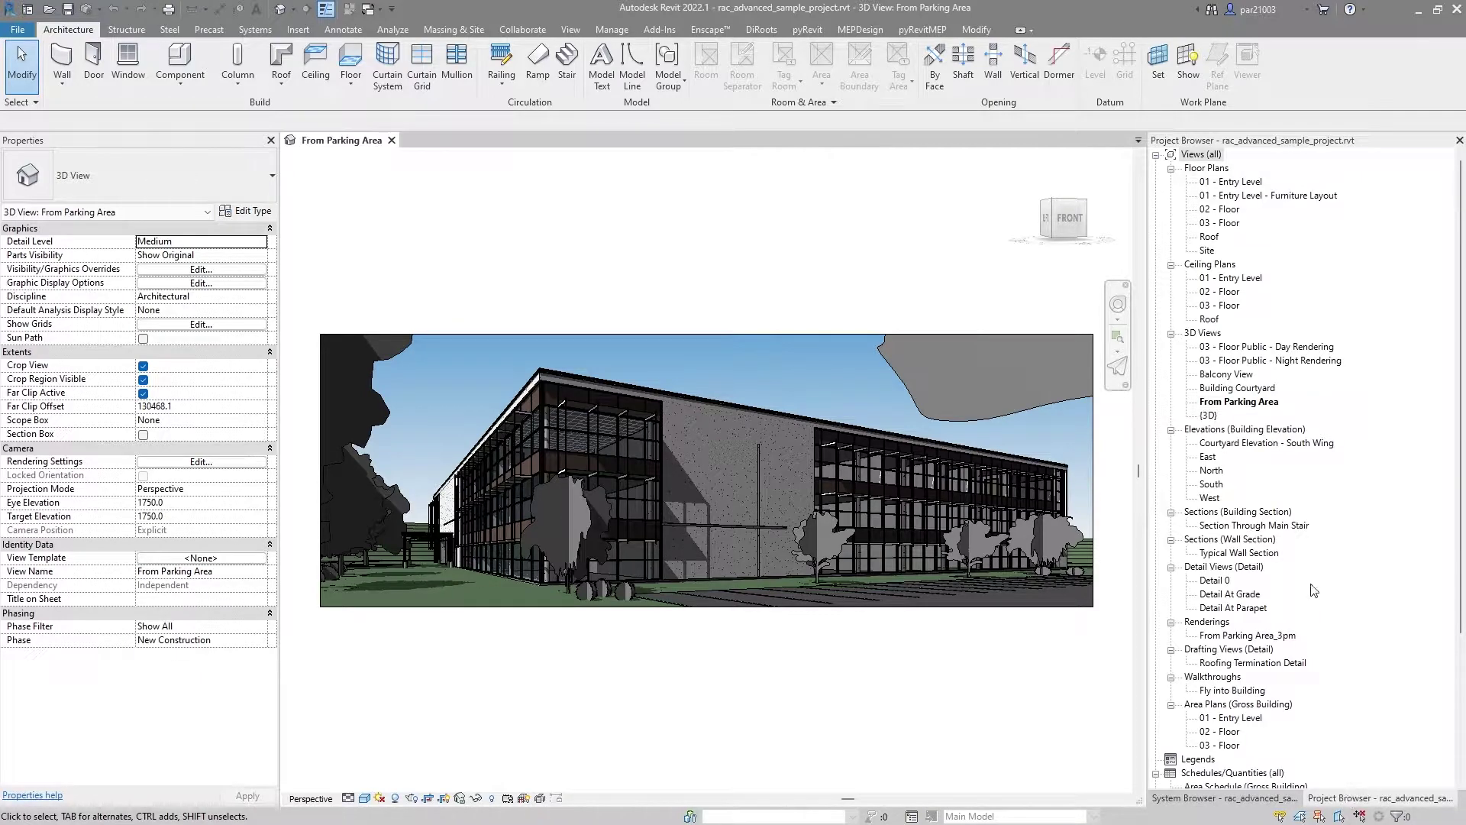
pyautogui.scroll(-5, 1313, 589)
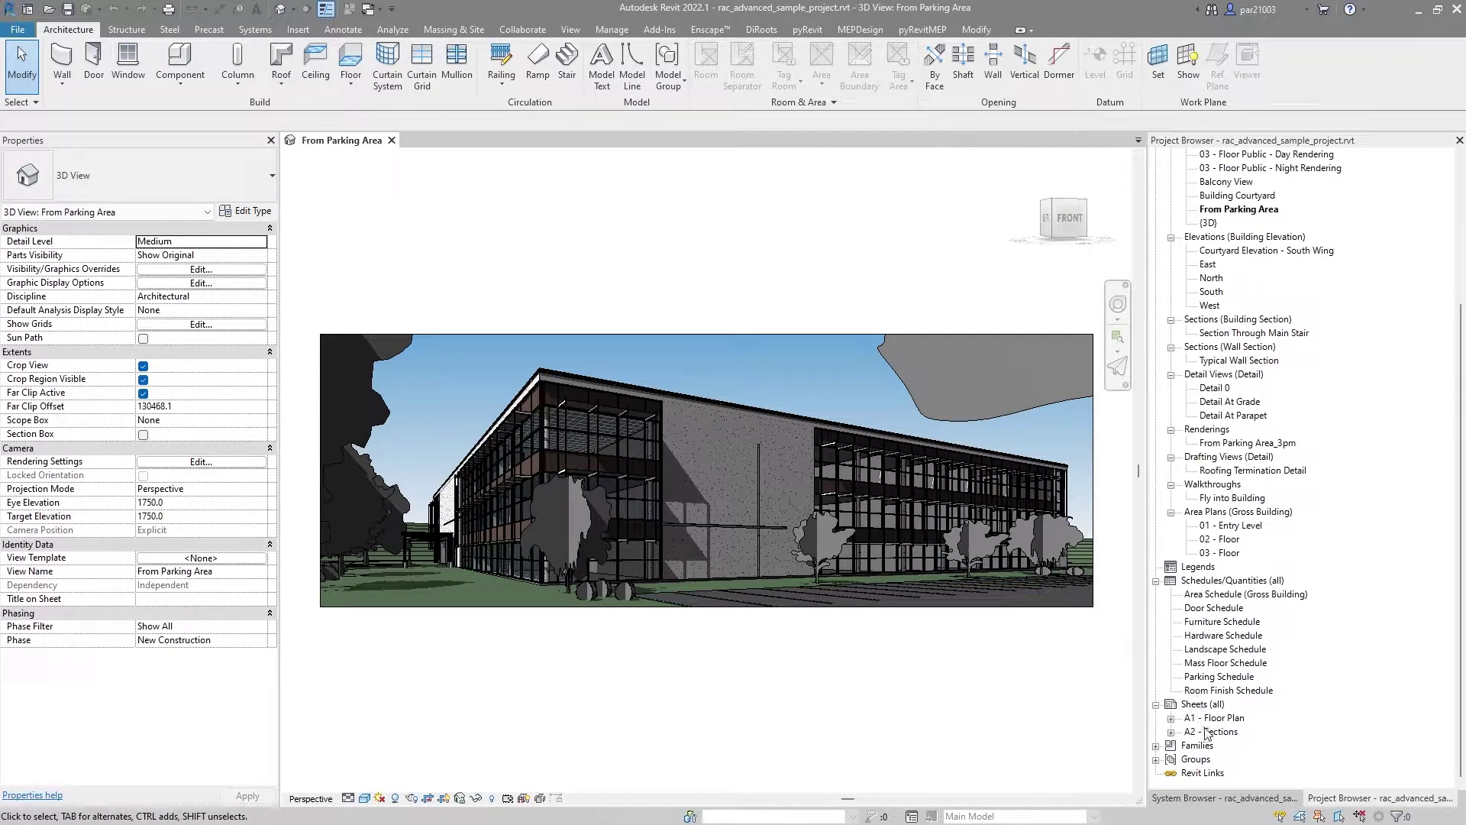
pyautogui.click(1206, 731)
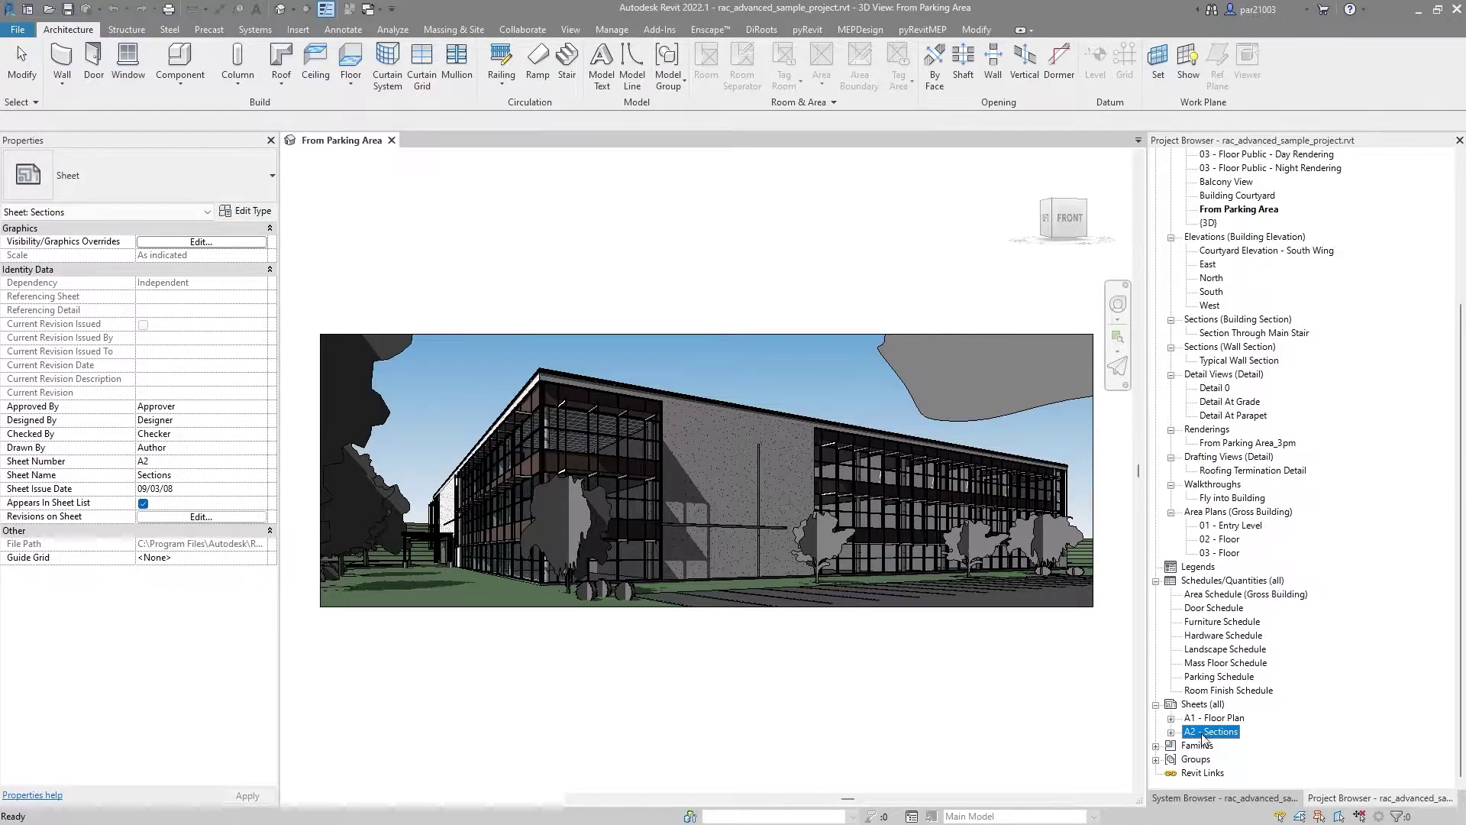
# - Open A2 - Sections and place the From Parking Area_3pm rendering below the Roofing Termination Detail
pyautogui.doubleClick(1205, 733)
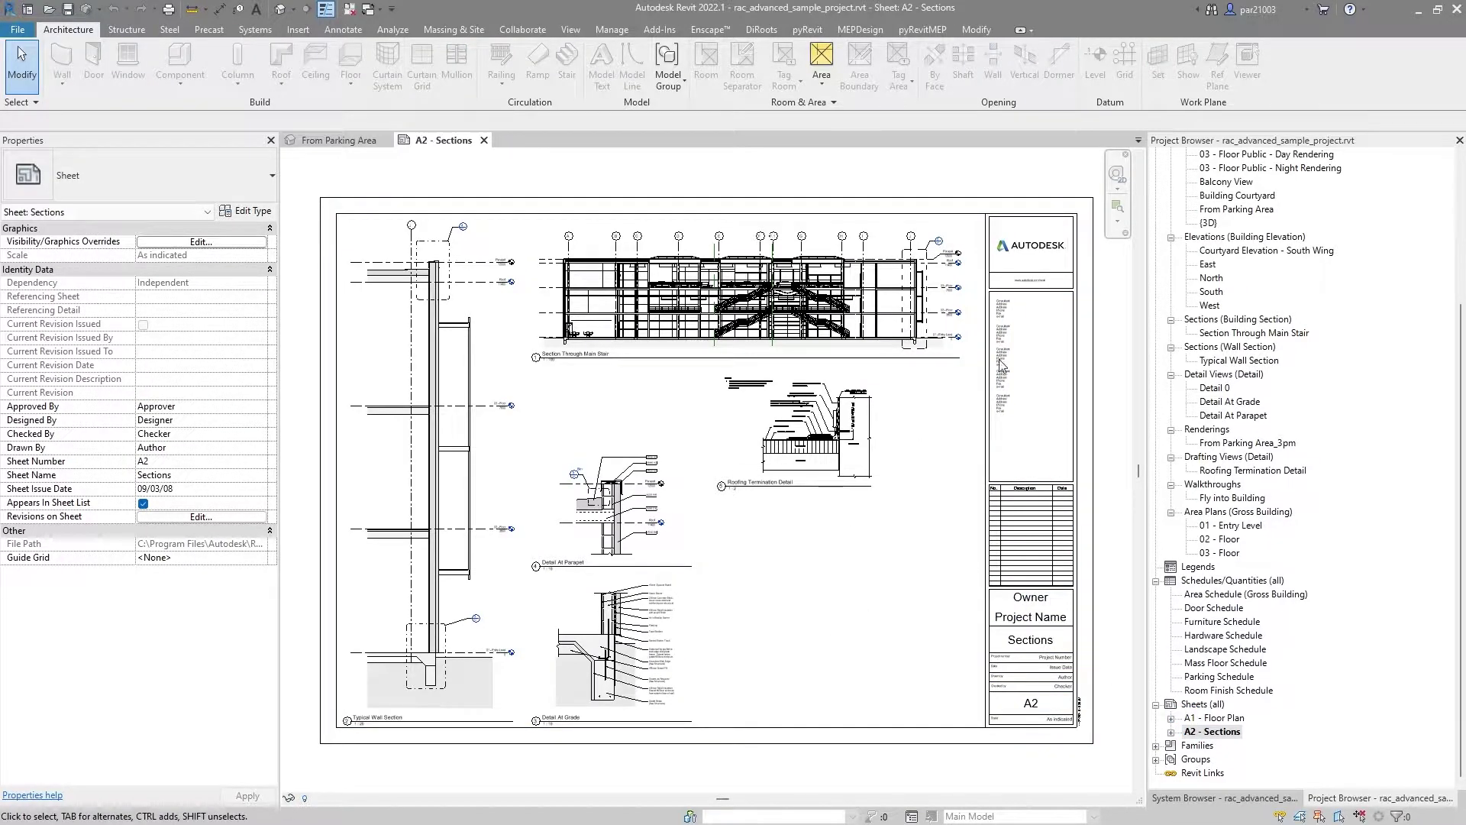
pyautogui.click(1246, 443)
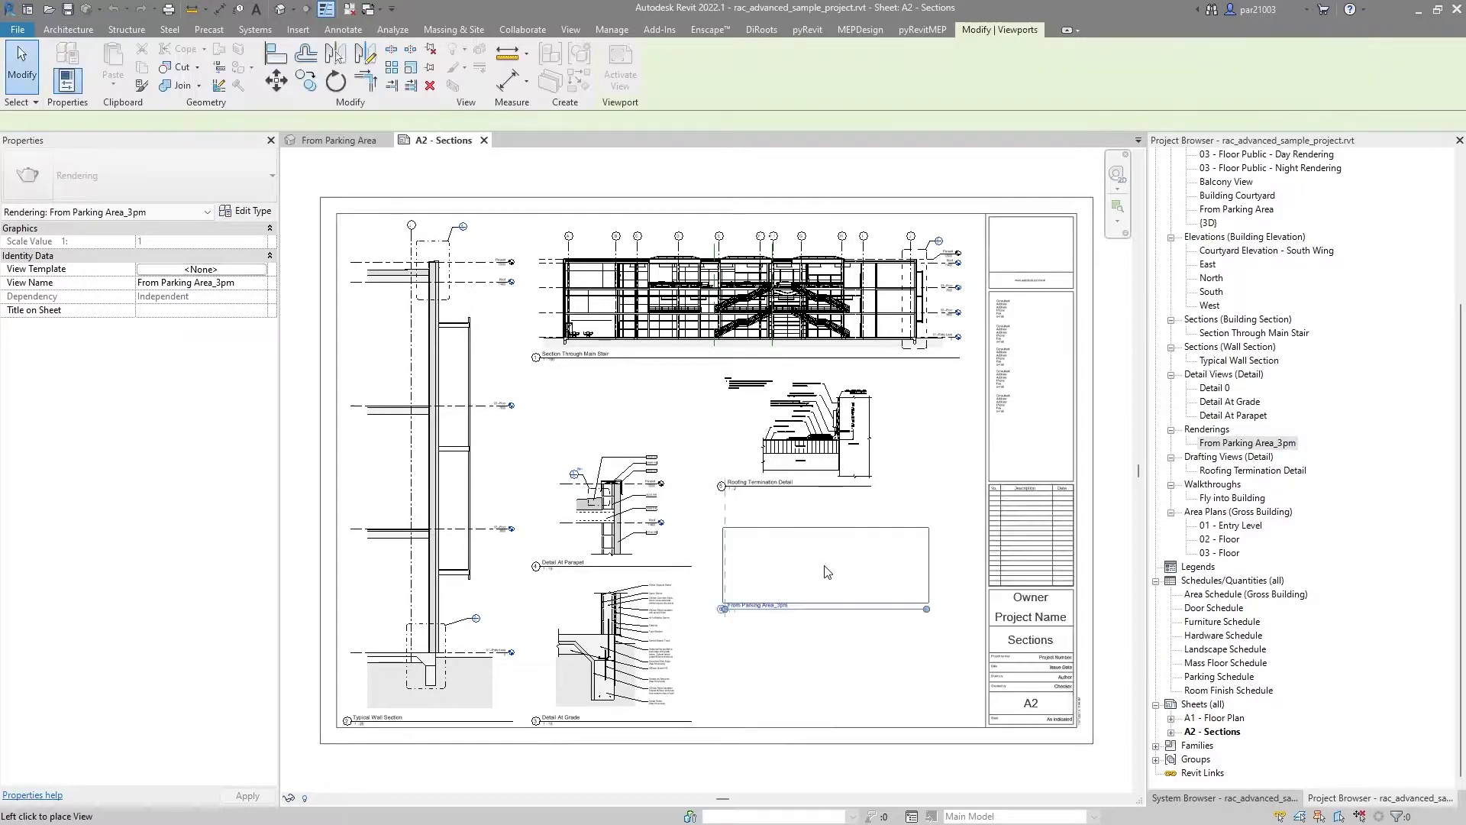
pyautogui.click(871, 578)
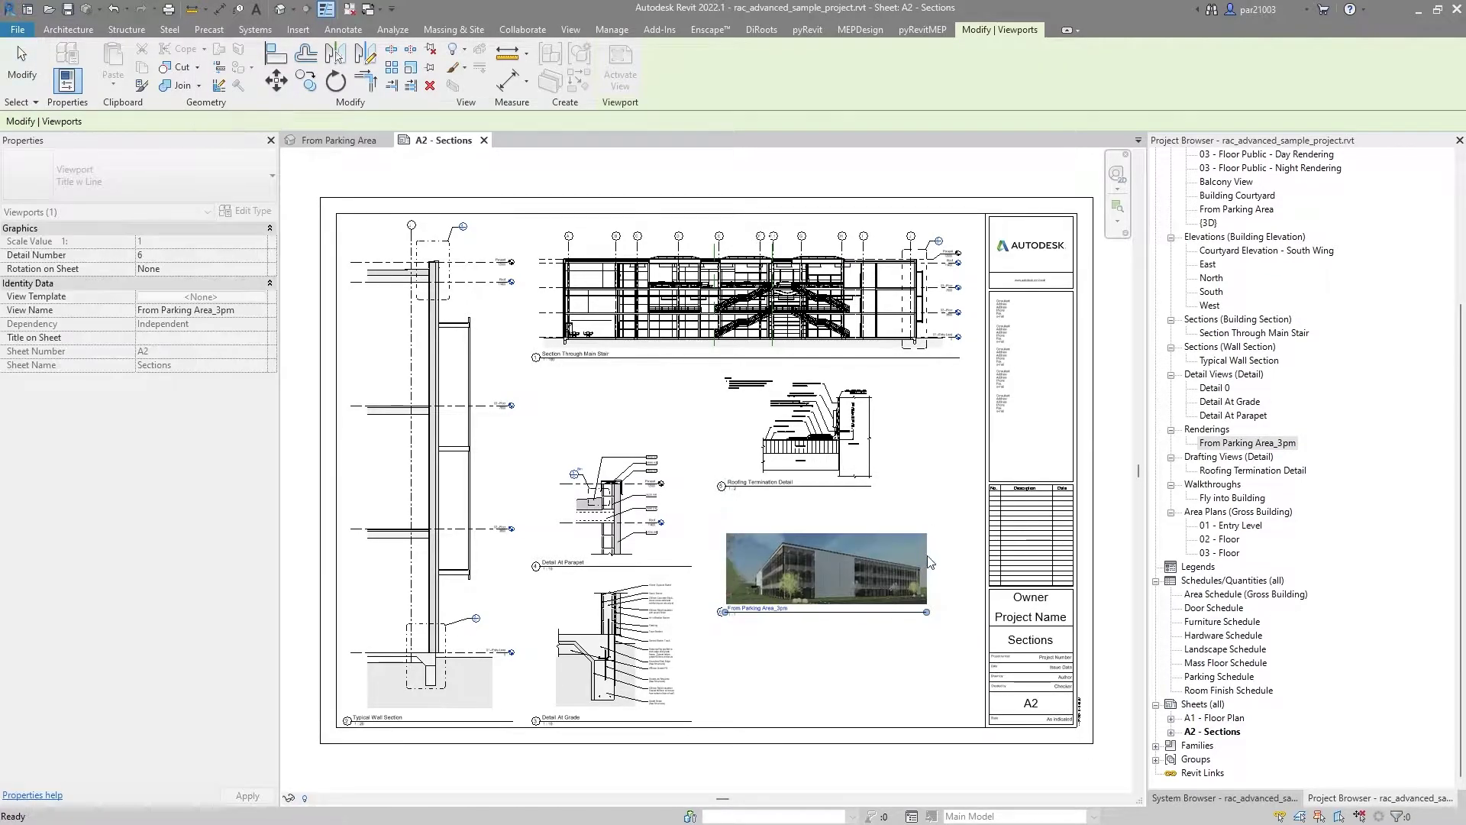
pyautogui.press('Escape')
pyautogui.moveTo(371, 347); pyautogui.dragTo(289, 323, button='middle')
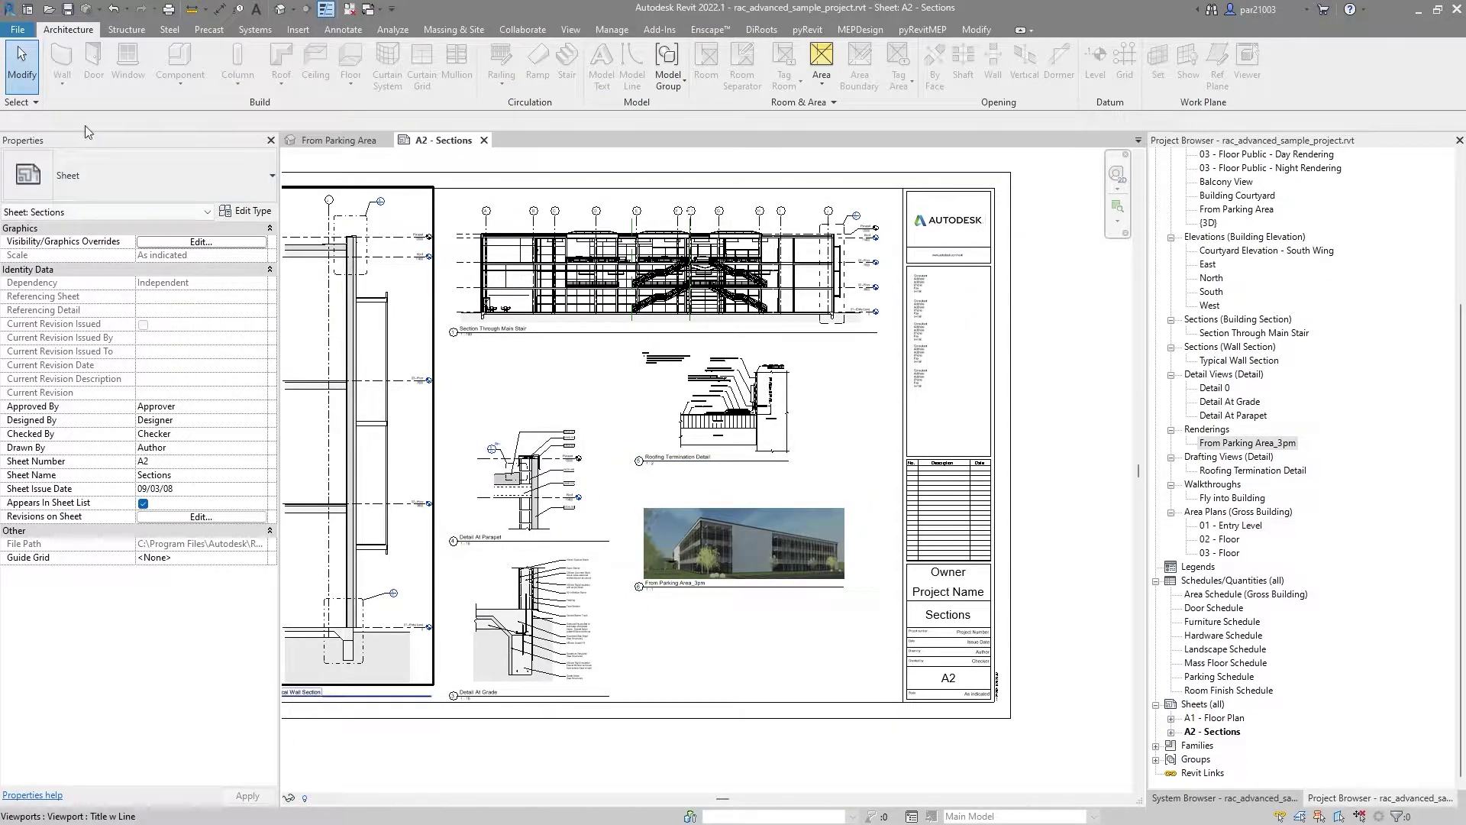
# - Export A2 - Sections as a DWG into Exporting CAD, with sheet views not exported as external references
pyautogui.click(19, 30)
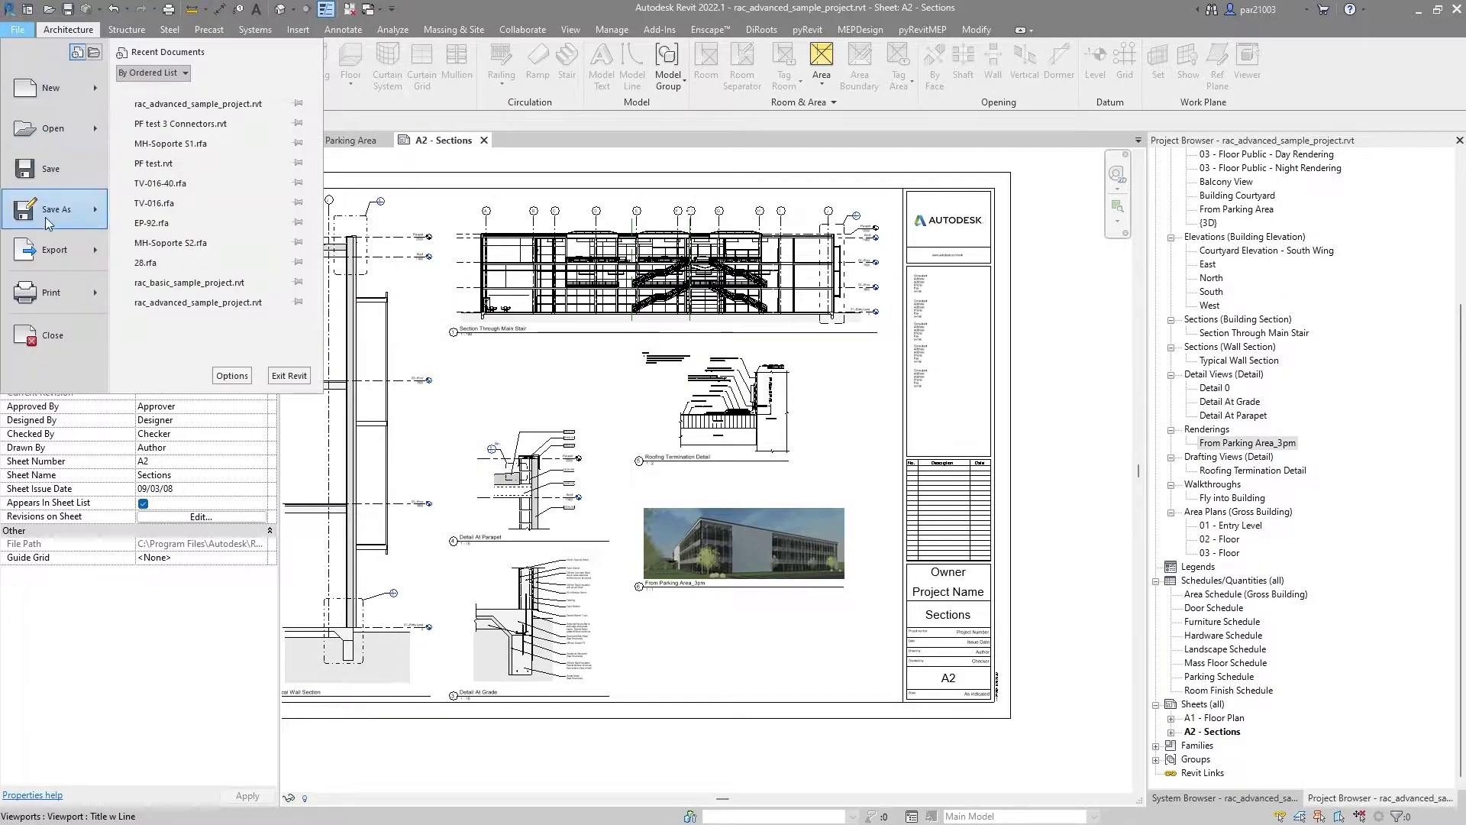
pyautogui.moveTo(58, 249)
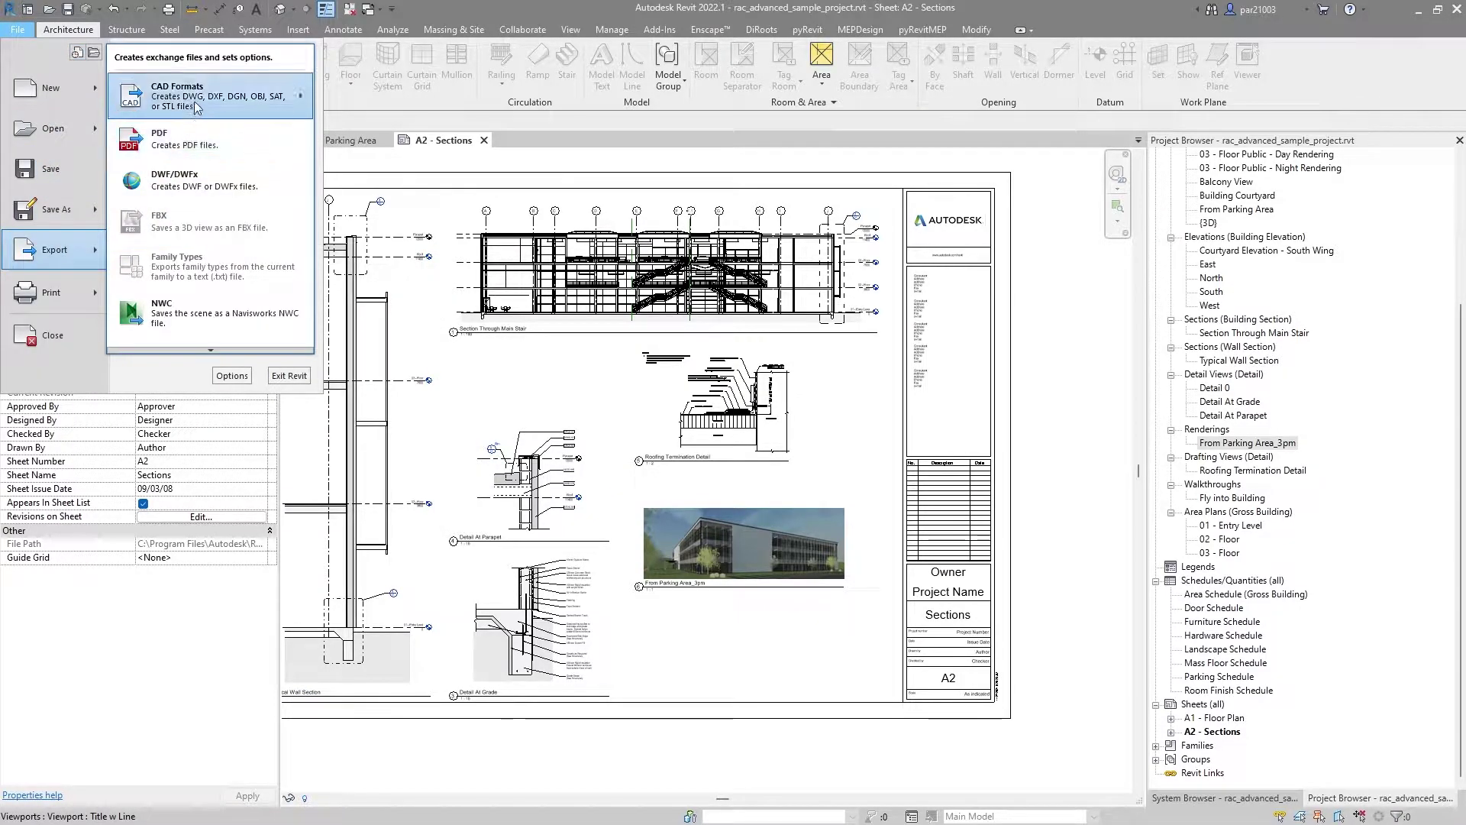
pyautogui.moveTo(201, 107)
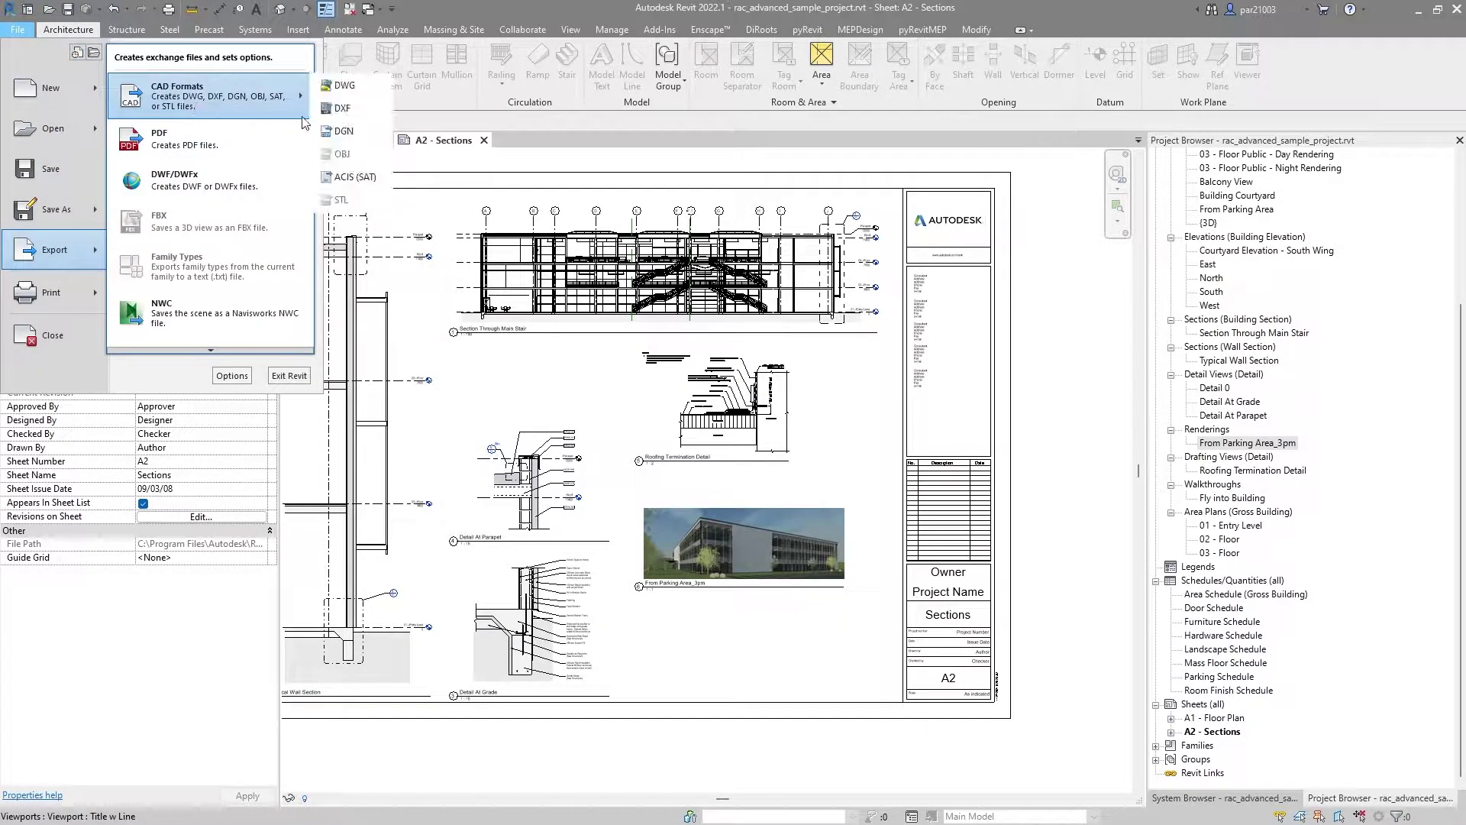
pyautogui.click(347, 86)
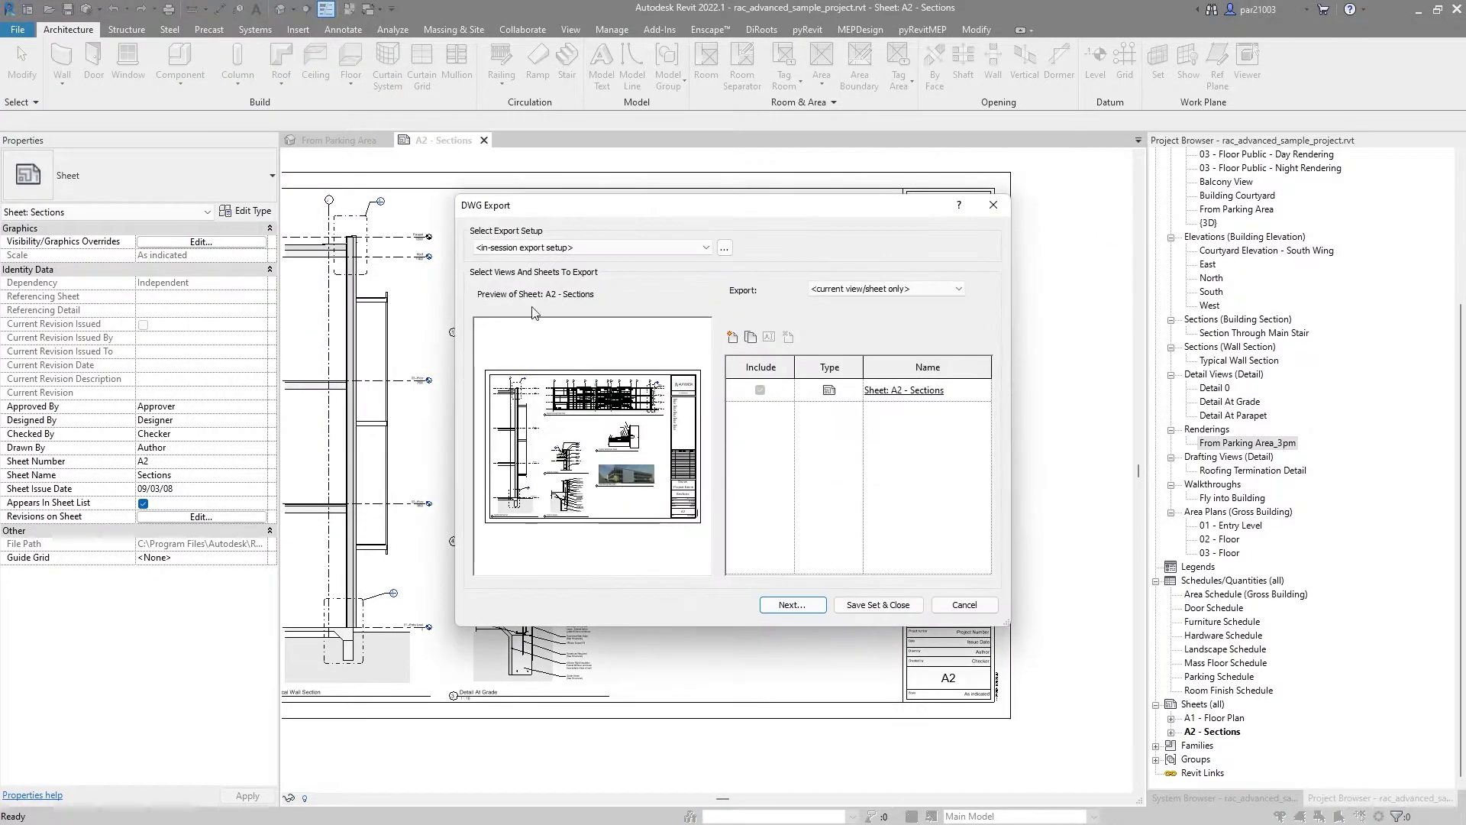
pyautogui.click(792, 604)
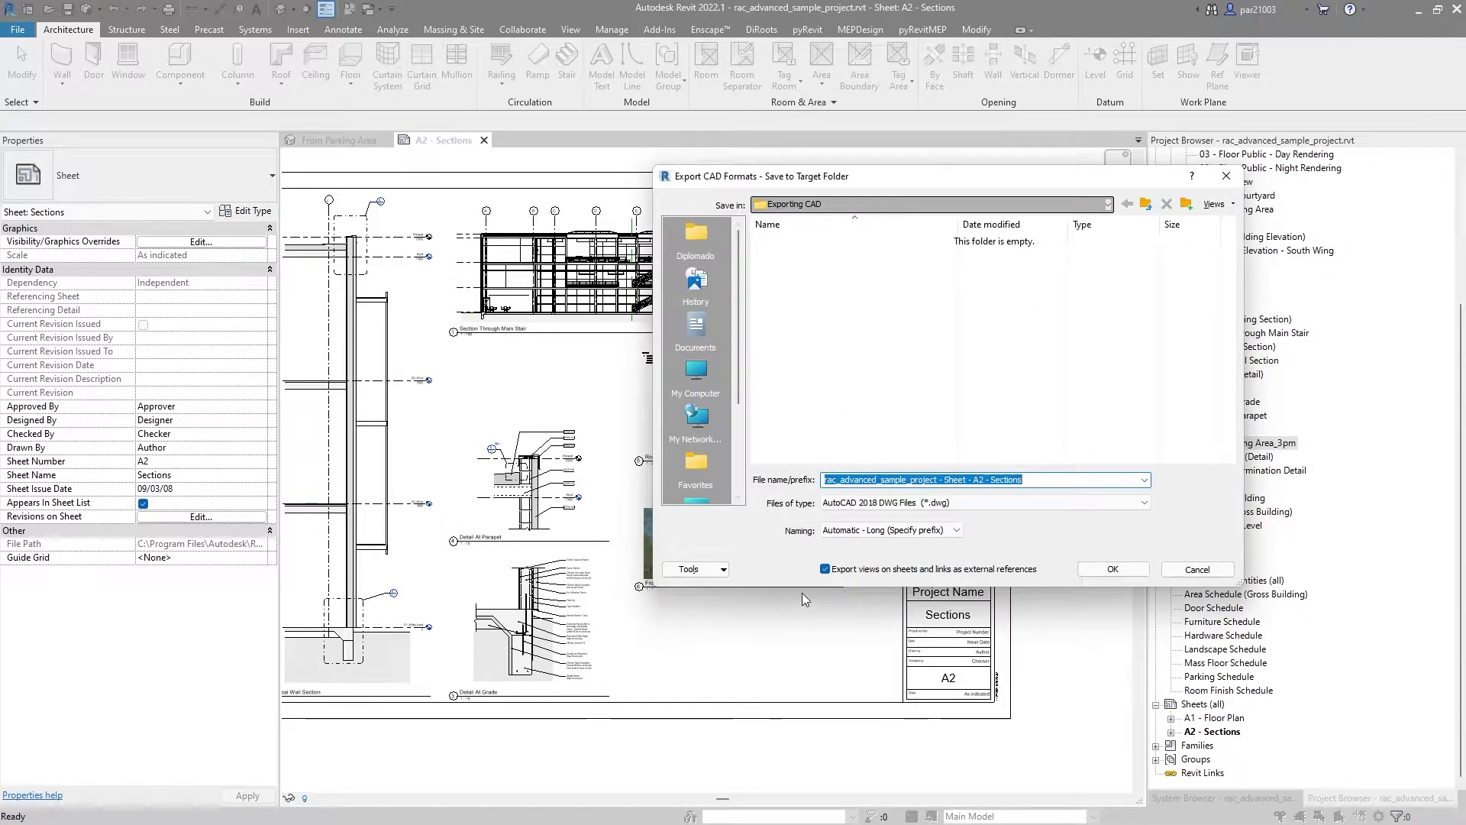
pyautogui.click(826, 569)
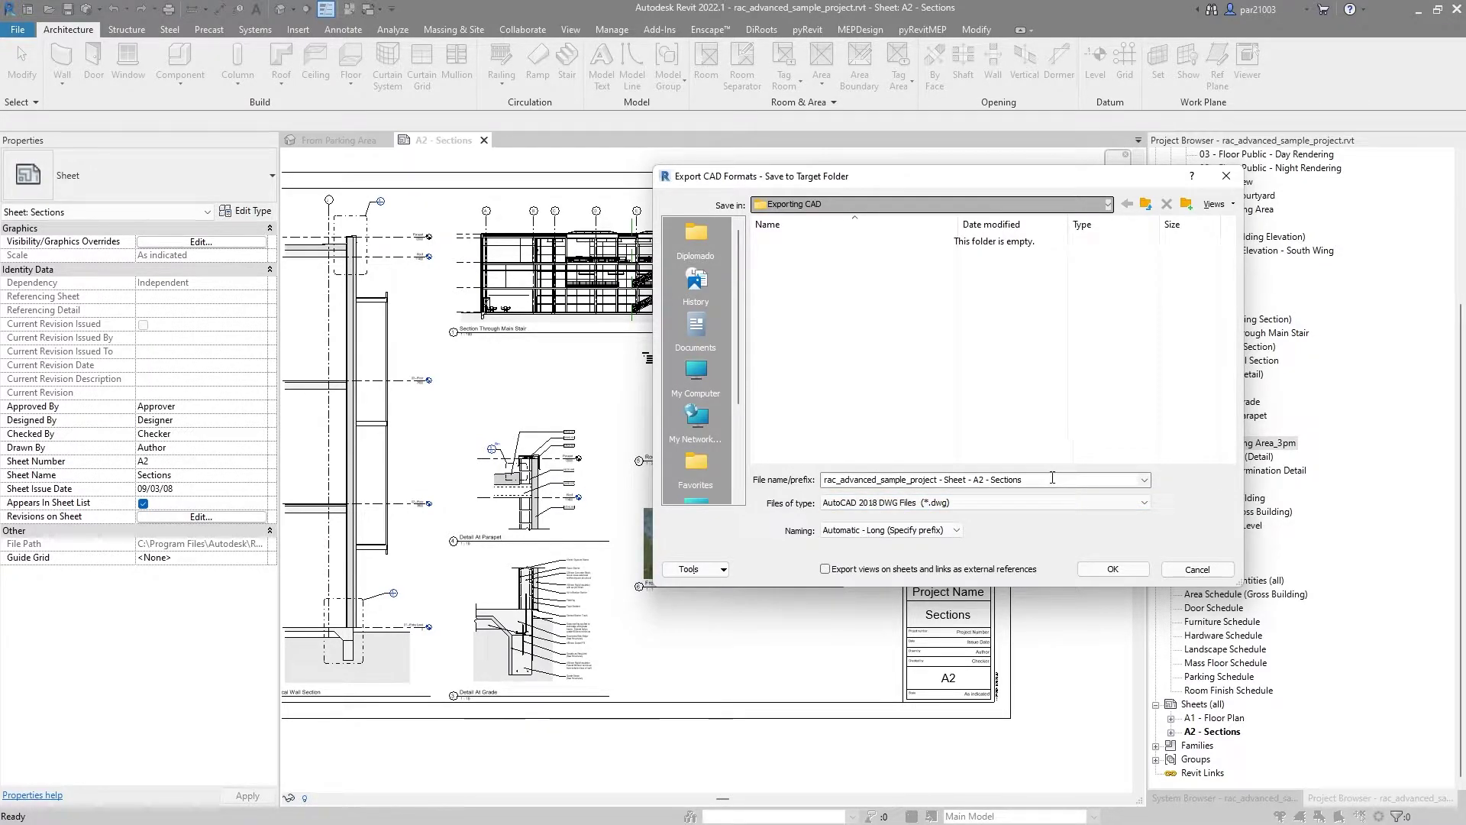
pyautogui.click(1113, 567)
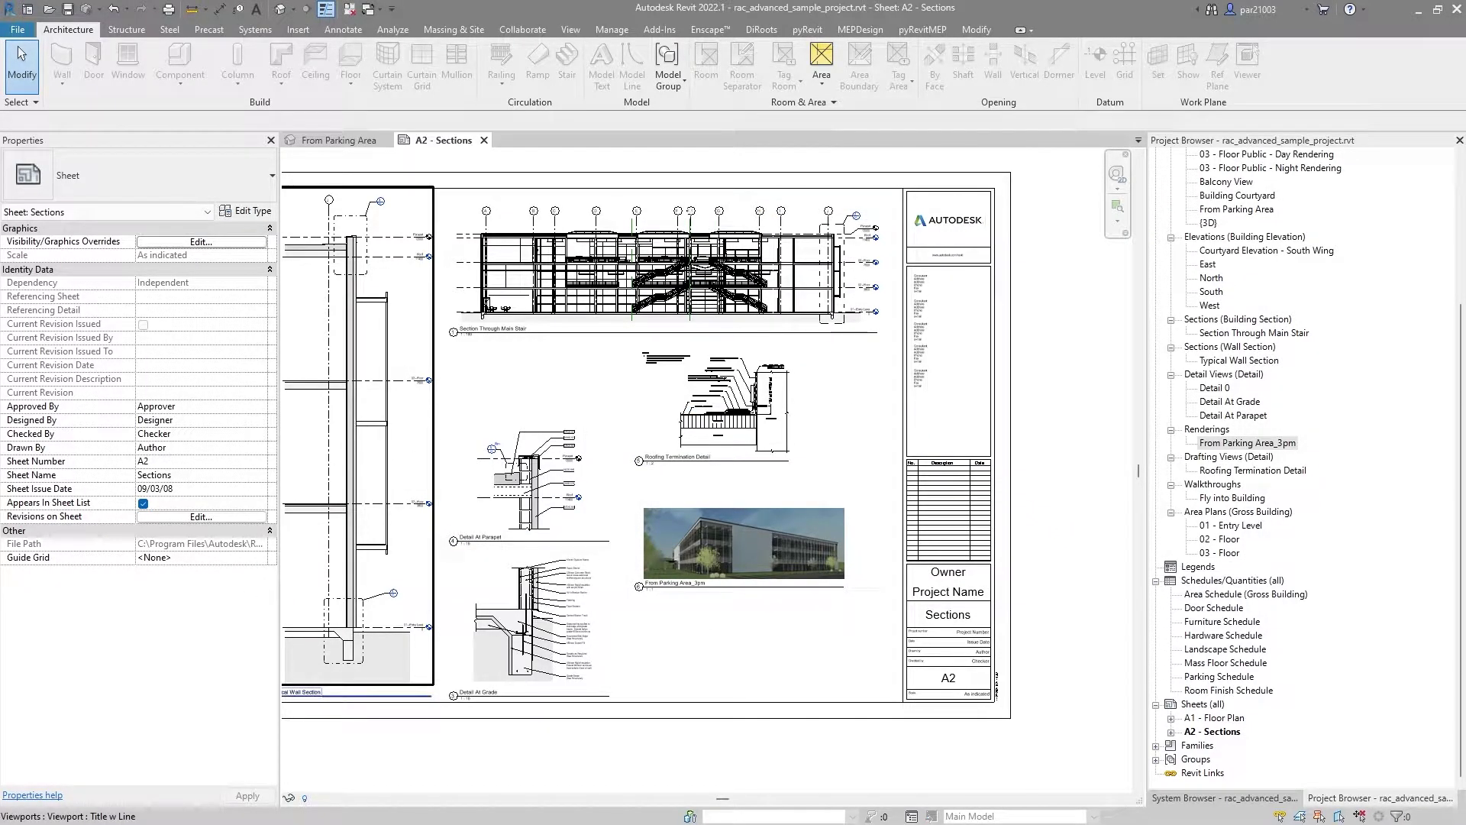
# - Delete the rendering JPG and logo PNG from the Exporting CAD folder, leaving the DWG selected
pyautogui.hotkey('alt', 'Tab')
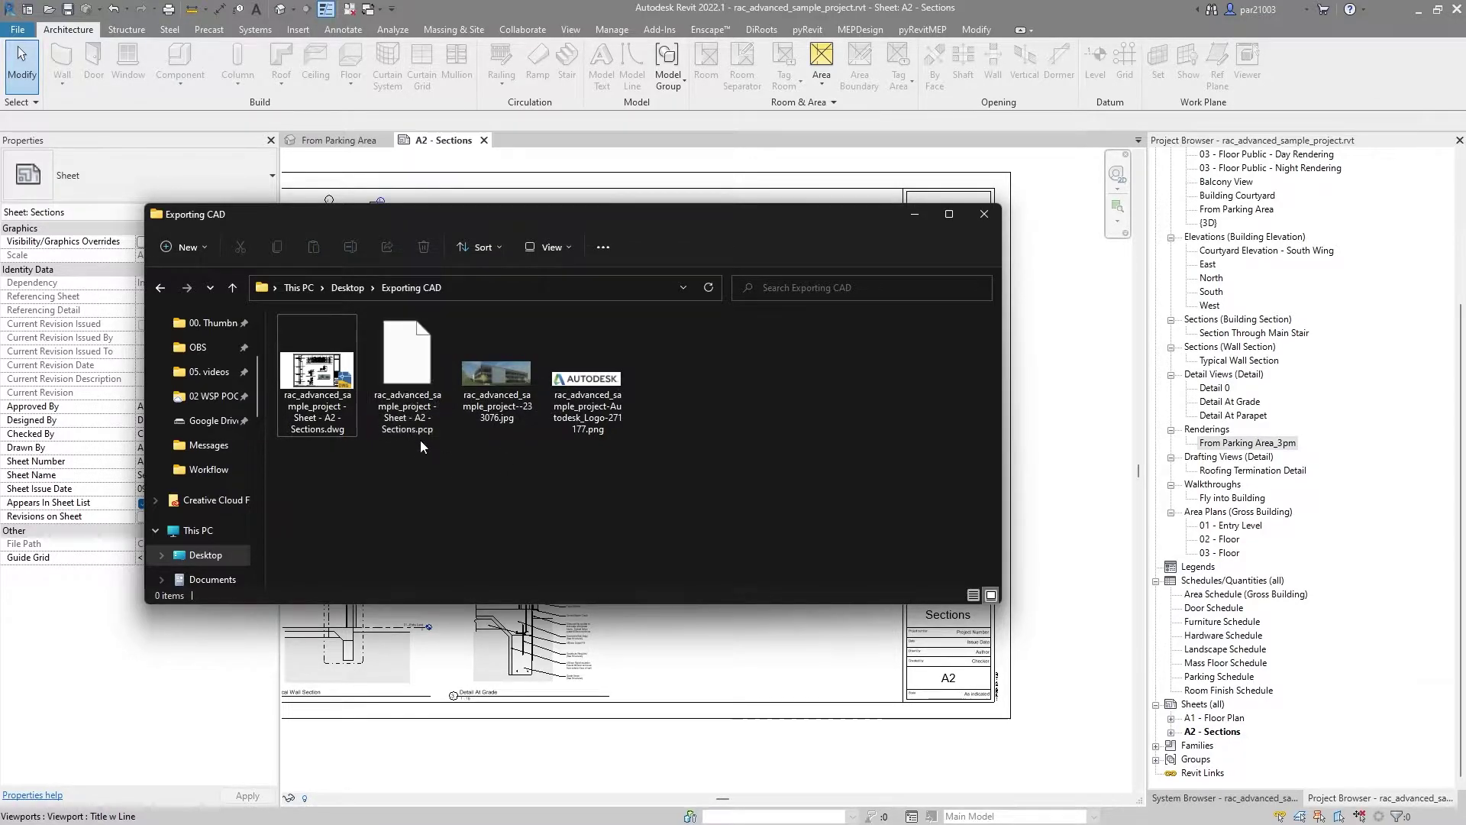
pyautogui.moveTo(505, 216); pyautogui.dragTo(812, 352)
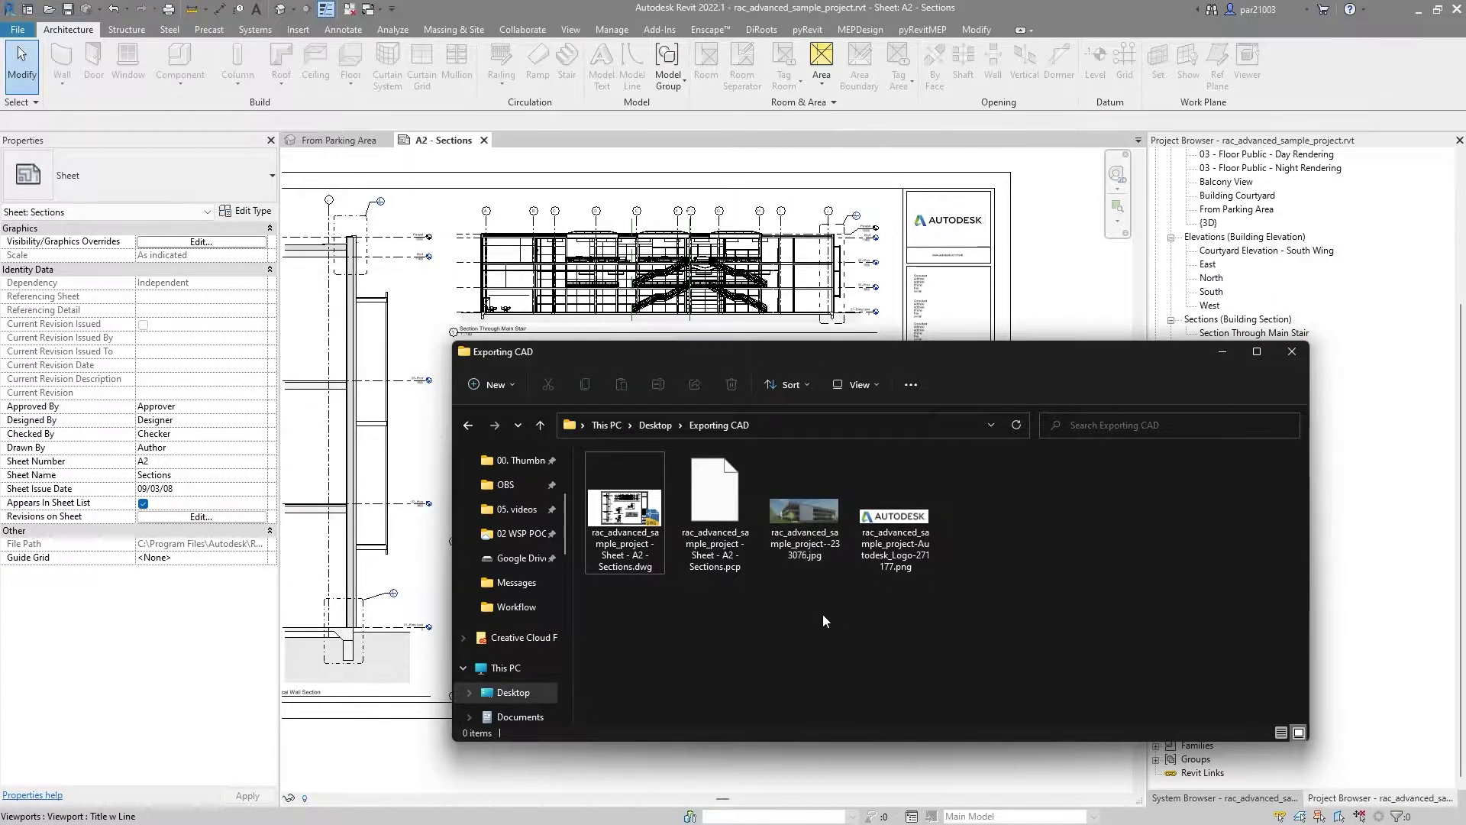
pyautogui.moveTo(813, 631); pyautogui.dragTo(947, 513)
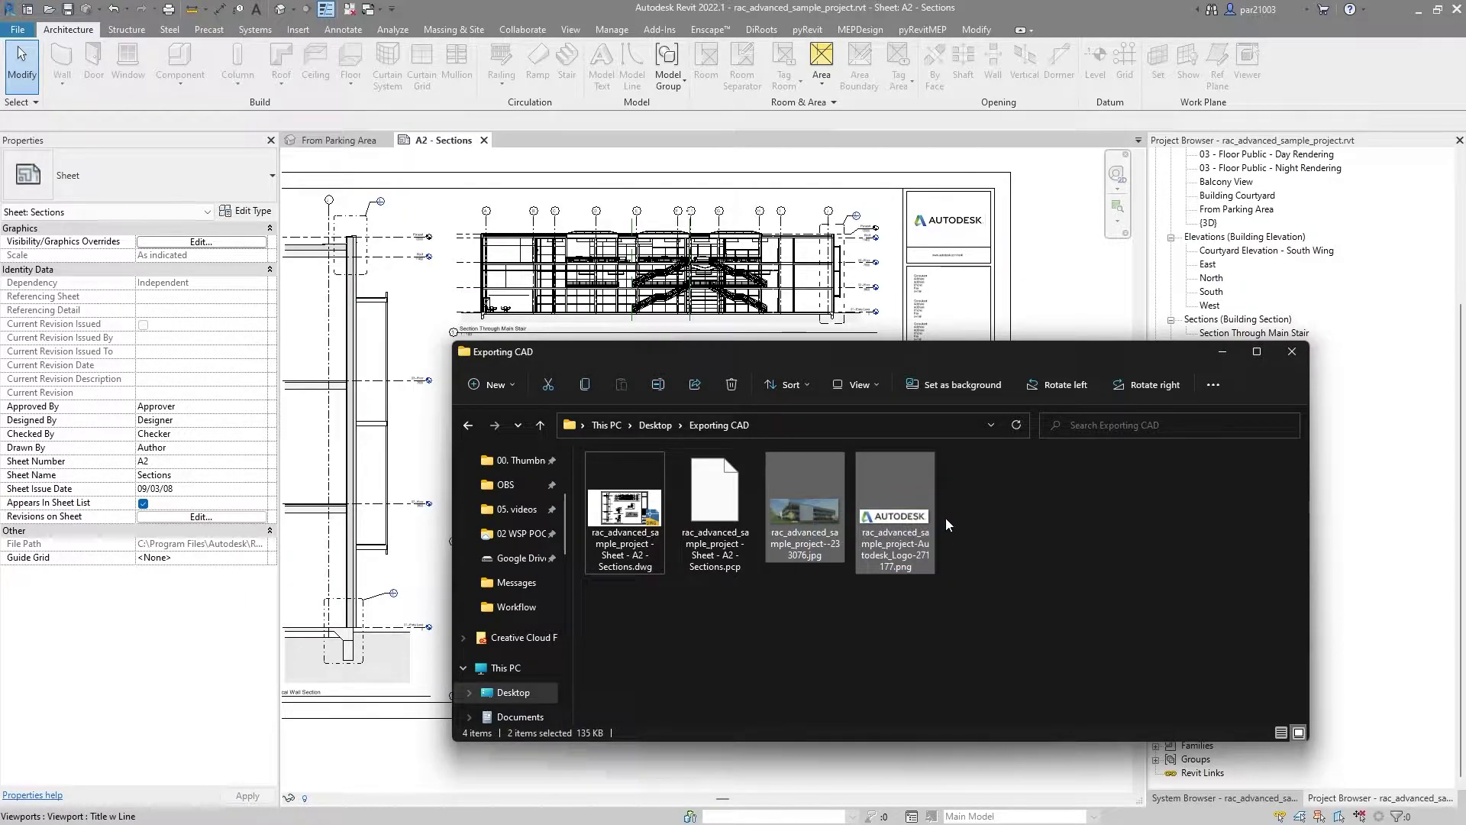
pyautogui.click(928, 640)
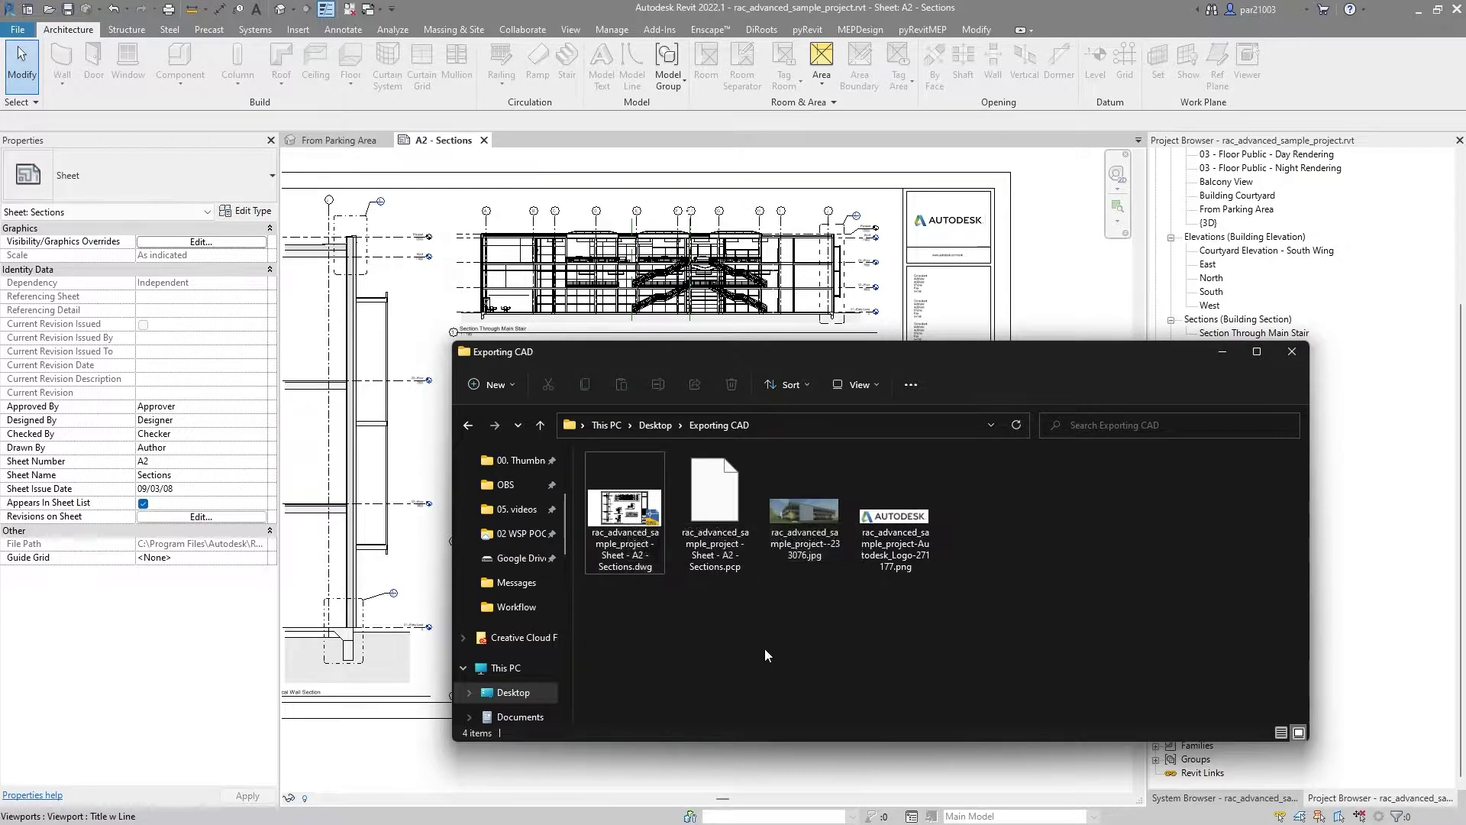
pyautogui.moveTo(804, 639); pyautogui.dragTo(1001, 503)
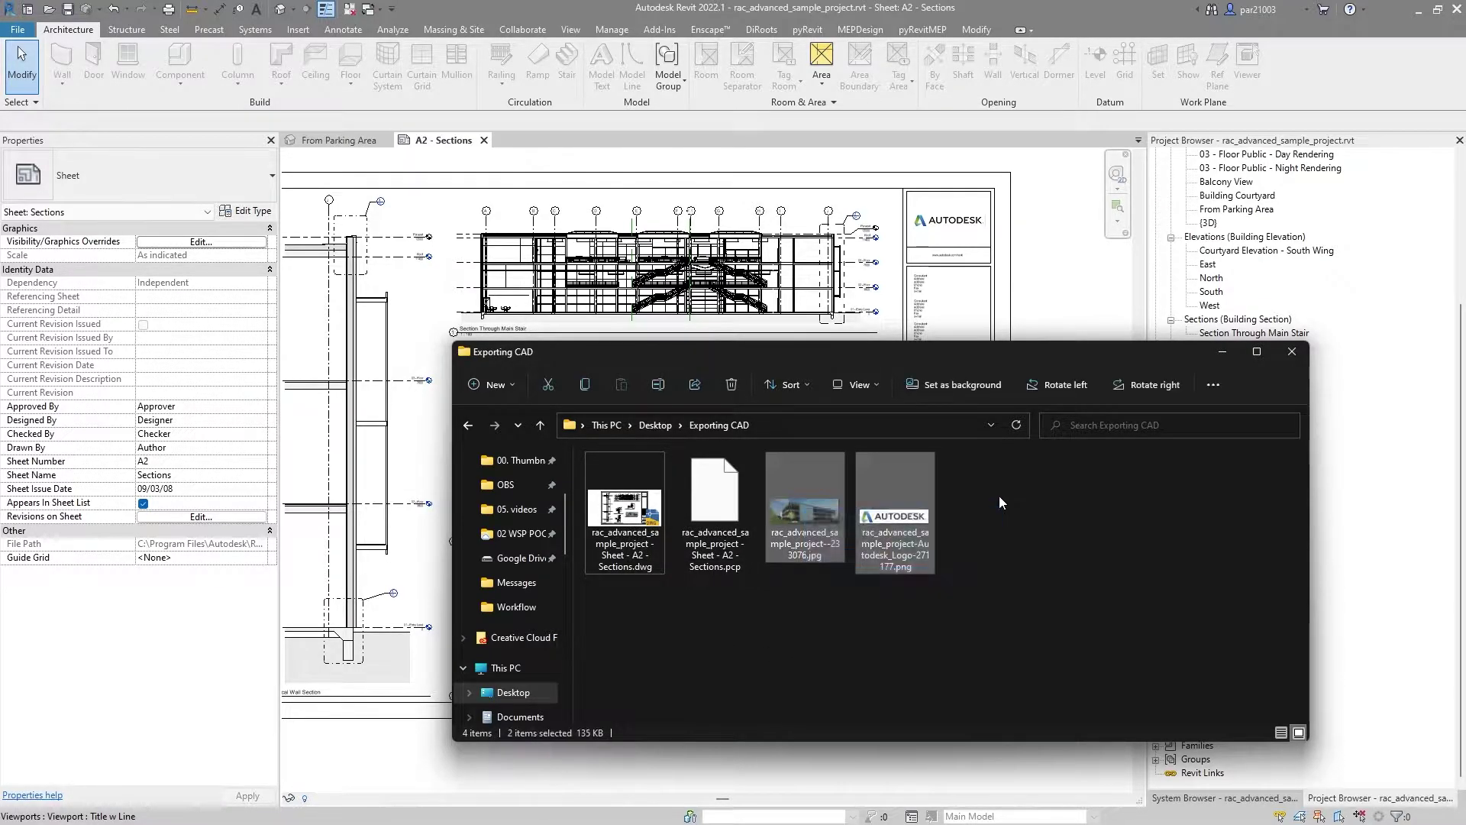
pyautogui.press('Delete')
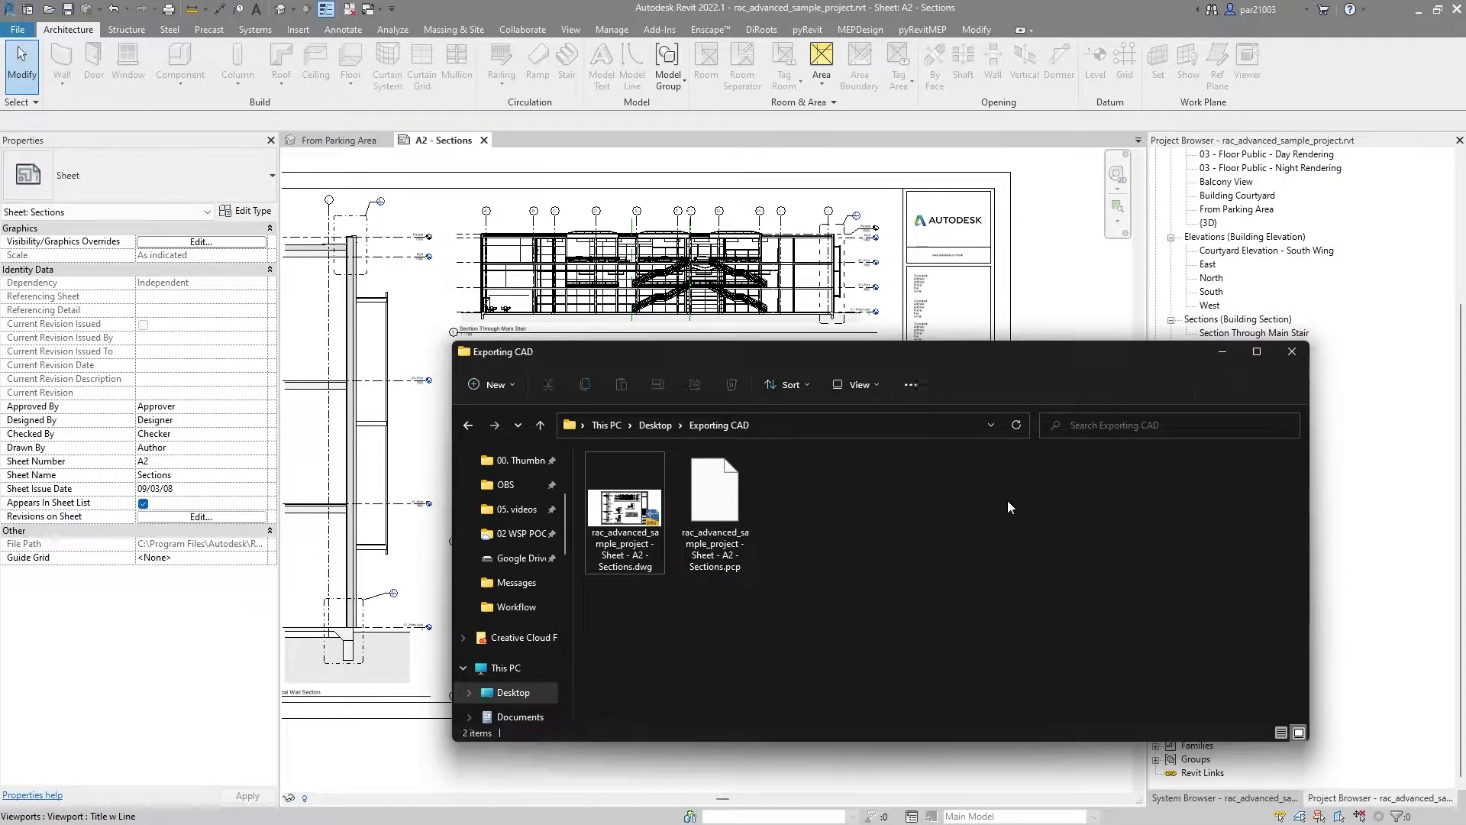
pyautogui.click(622, 519)
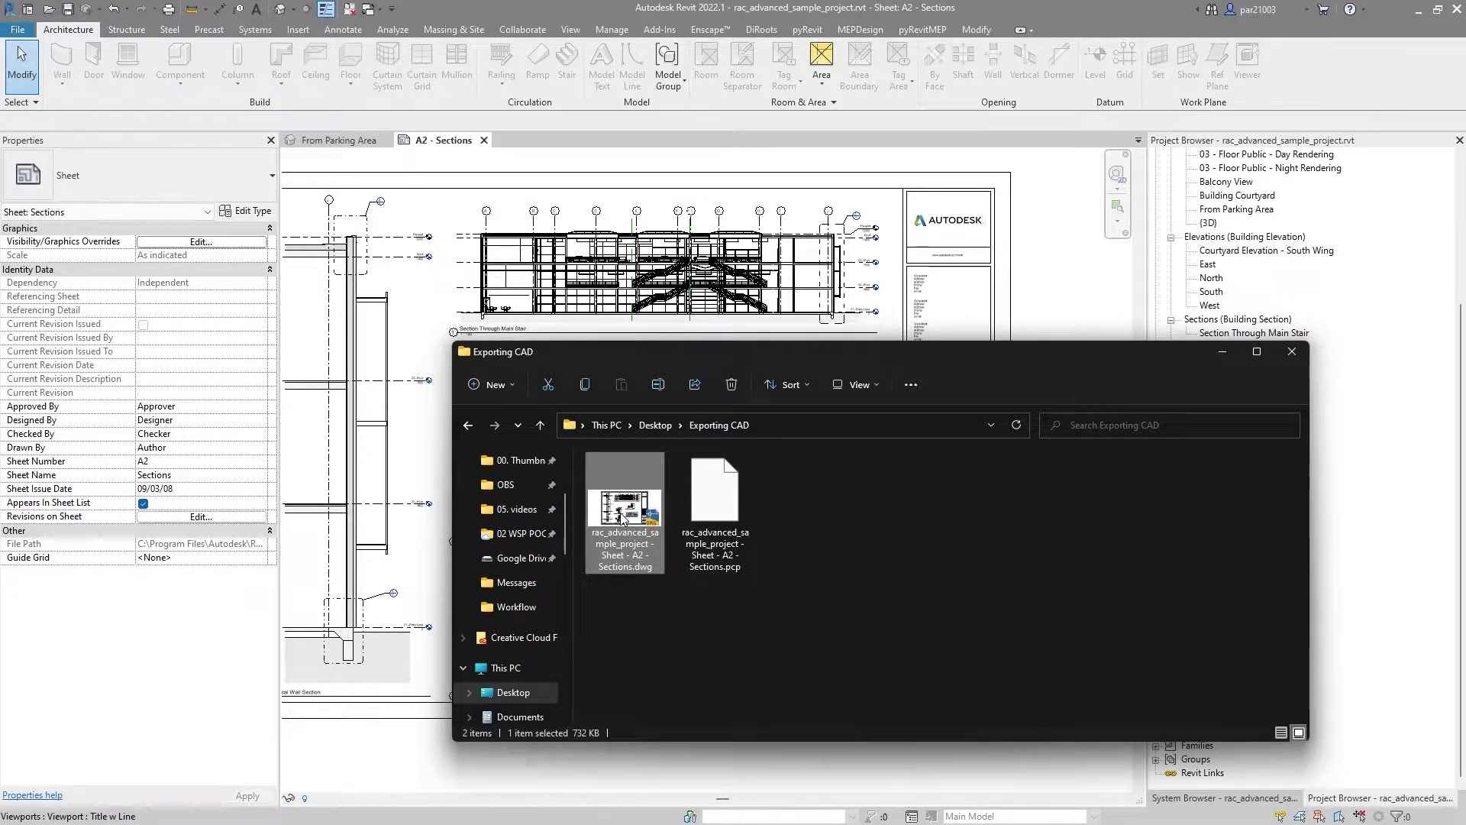
# - Open the exported DWG in AutoCAD, skipping the two missing image files
pyautogui.doubleClick(621, 519)
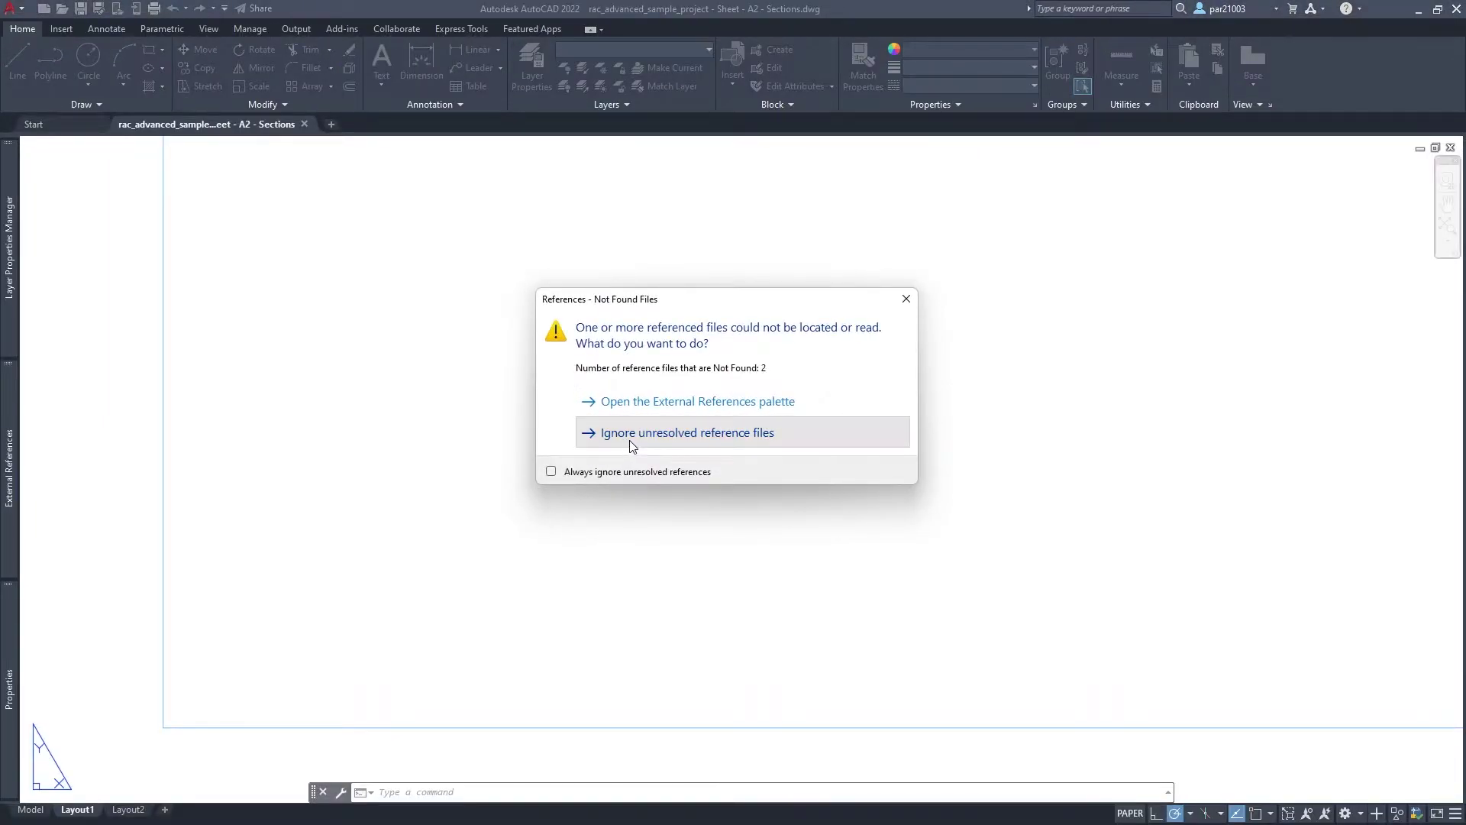
pyautogui.click(630, 435)
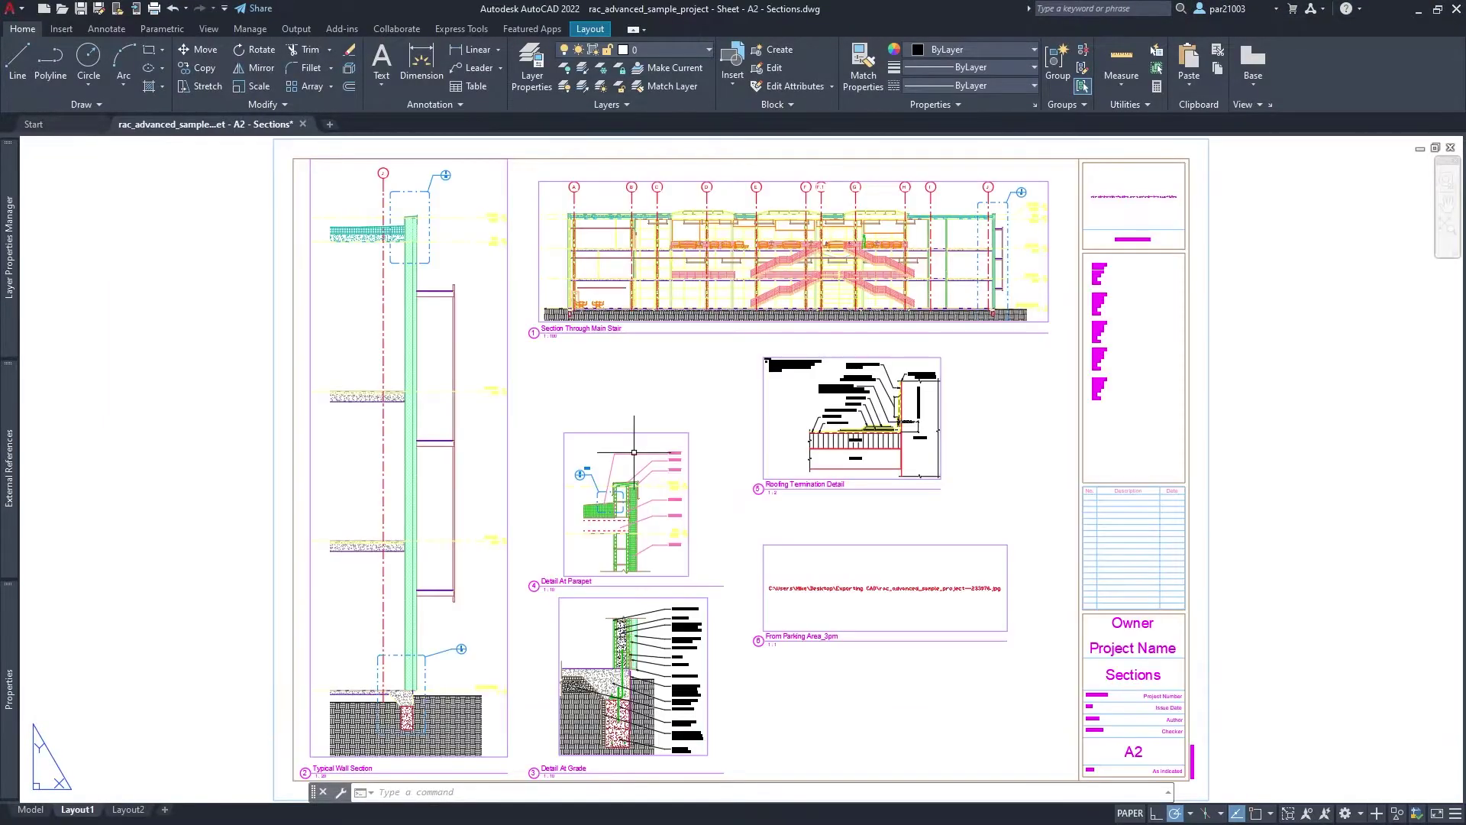
pyautogui.scroll(1, 899, 613)
pyautogui.scroll(1, 952, 557)
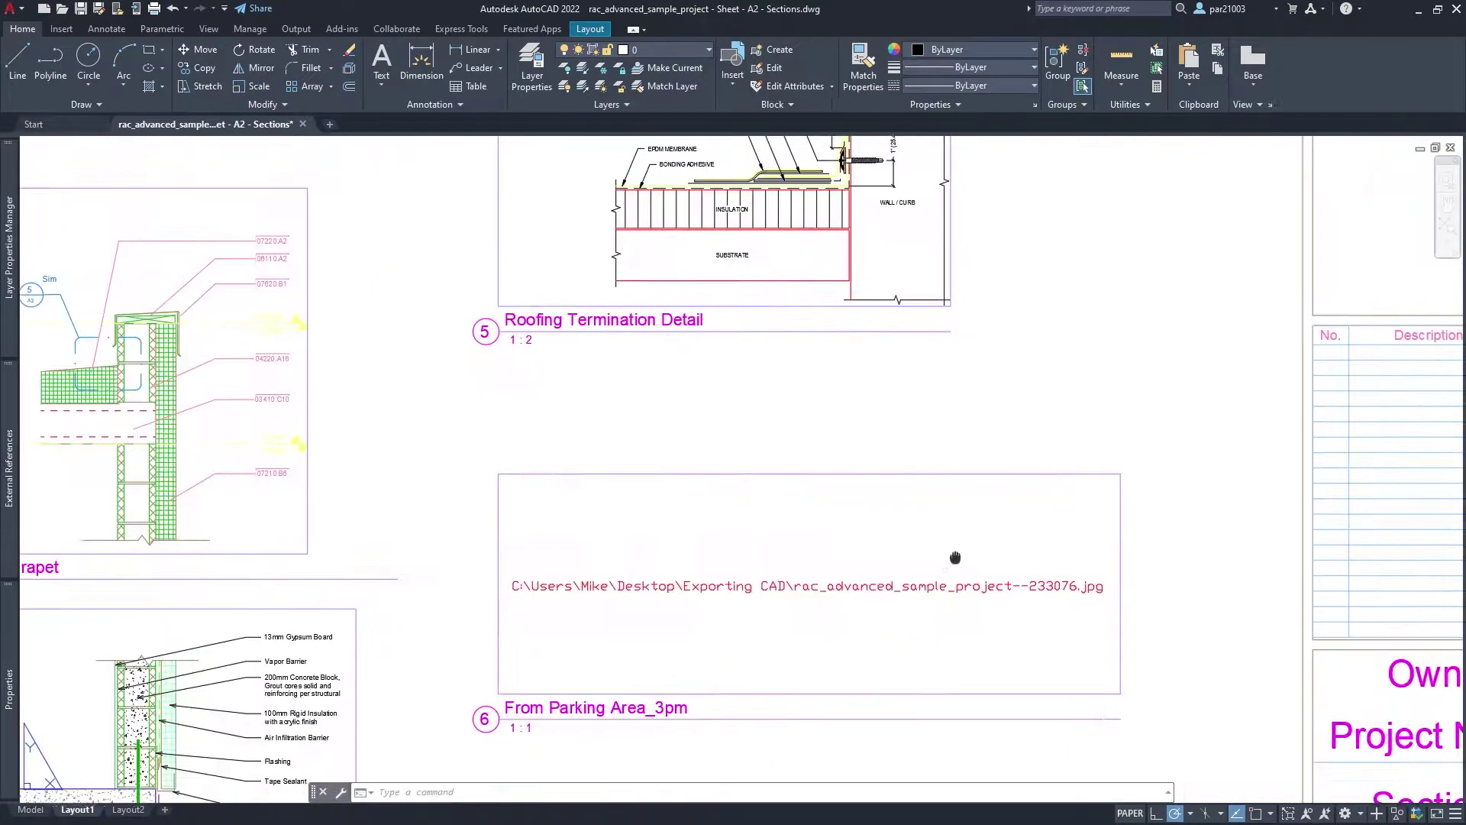
pyautogui.moveTo(953, 557); pyautogui.dragTo(576, 693, button='middle')
pyautogui.scroll(-3, 574, 679)
pyautogui.scroll(6, 772, 297)
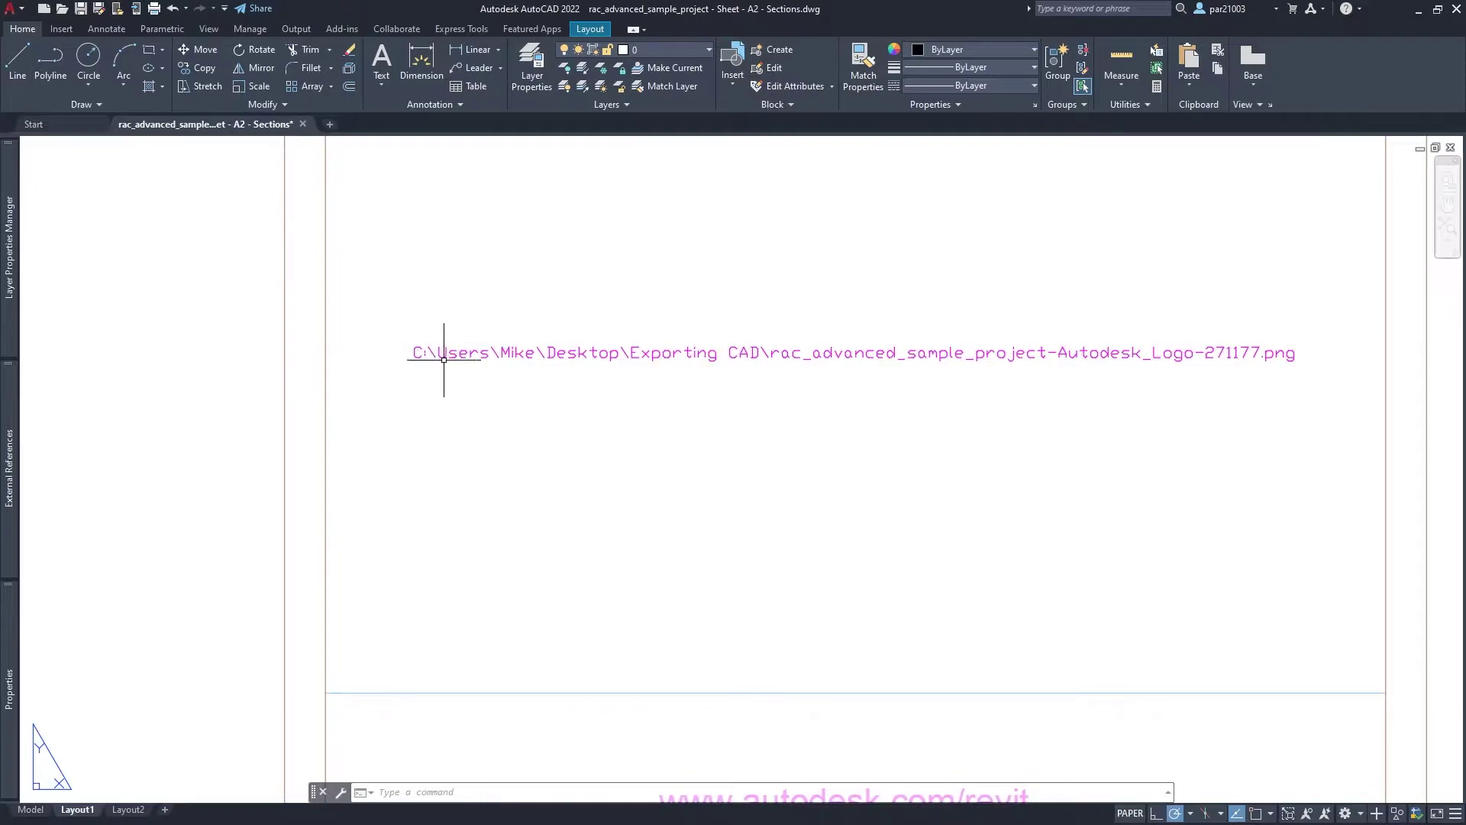
pyautogui.scroll(-5, 1061, 365)
# - Pan the layout past the section drawings, then put the Exporting CAD folder away
pyautogui.moveTo(1061, 366); pyautogui.dragTo(1062, 205, button='middle')
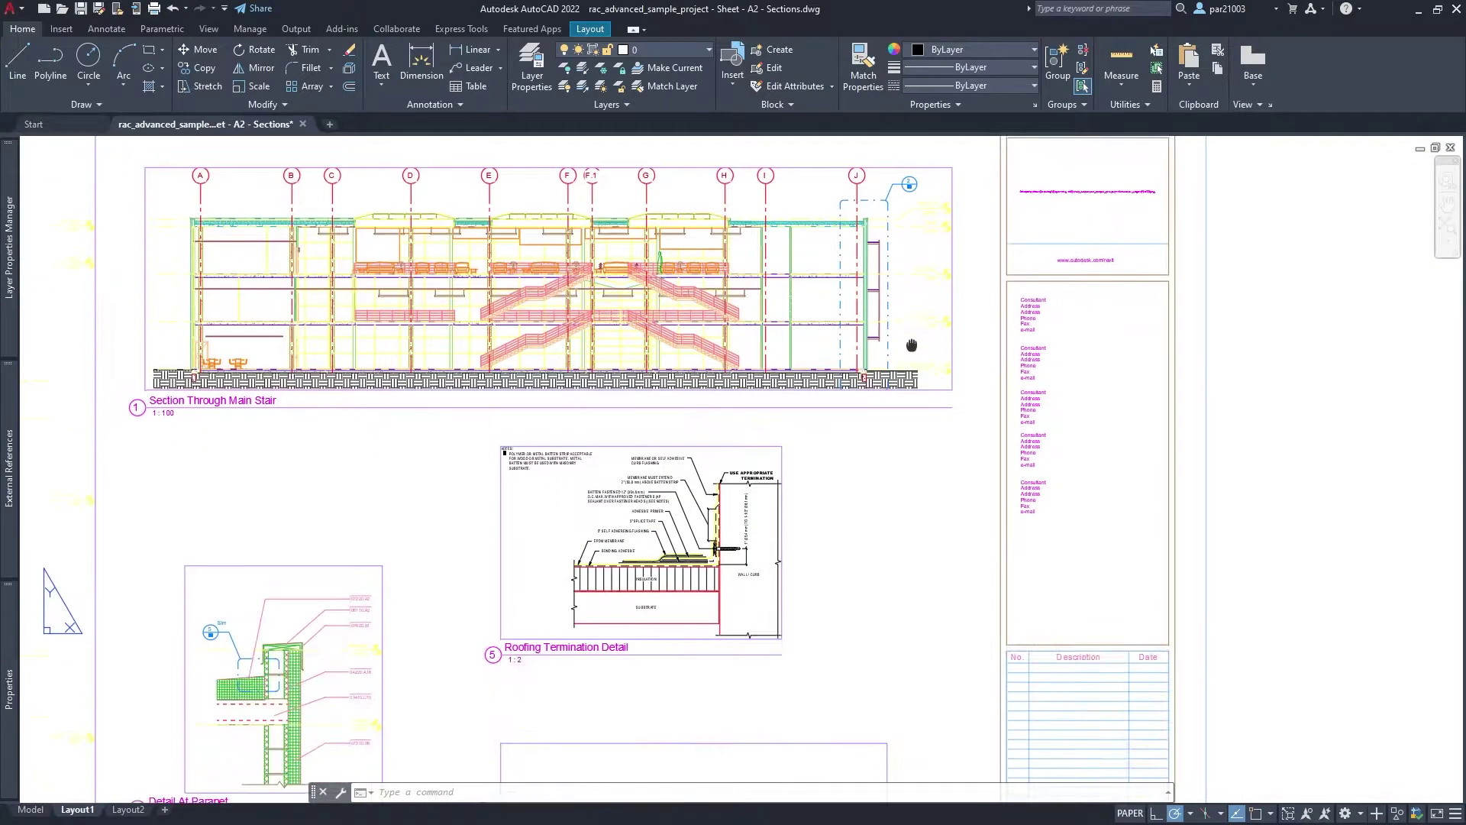
pyautogui.moveTo(704, 764); pyautogui.dragTo(703, 568, button='middle')
pyautogui.scroll(7, 634, 642)
pyautogui.scroll(-7, 619, 595)
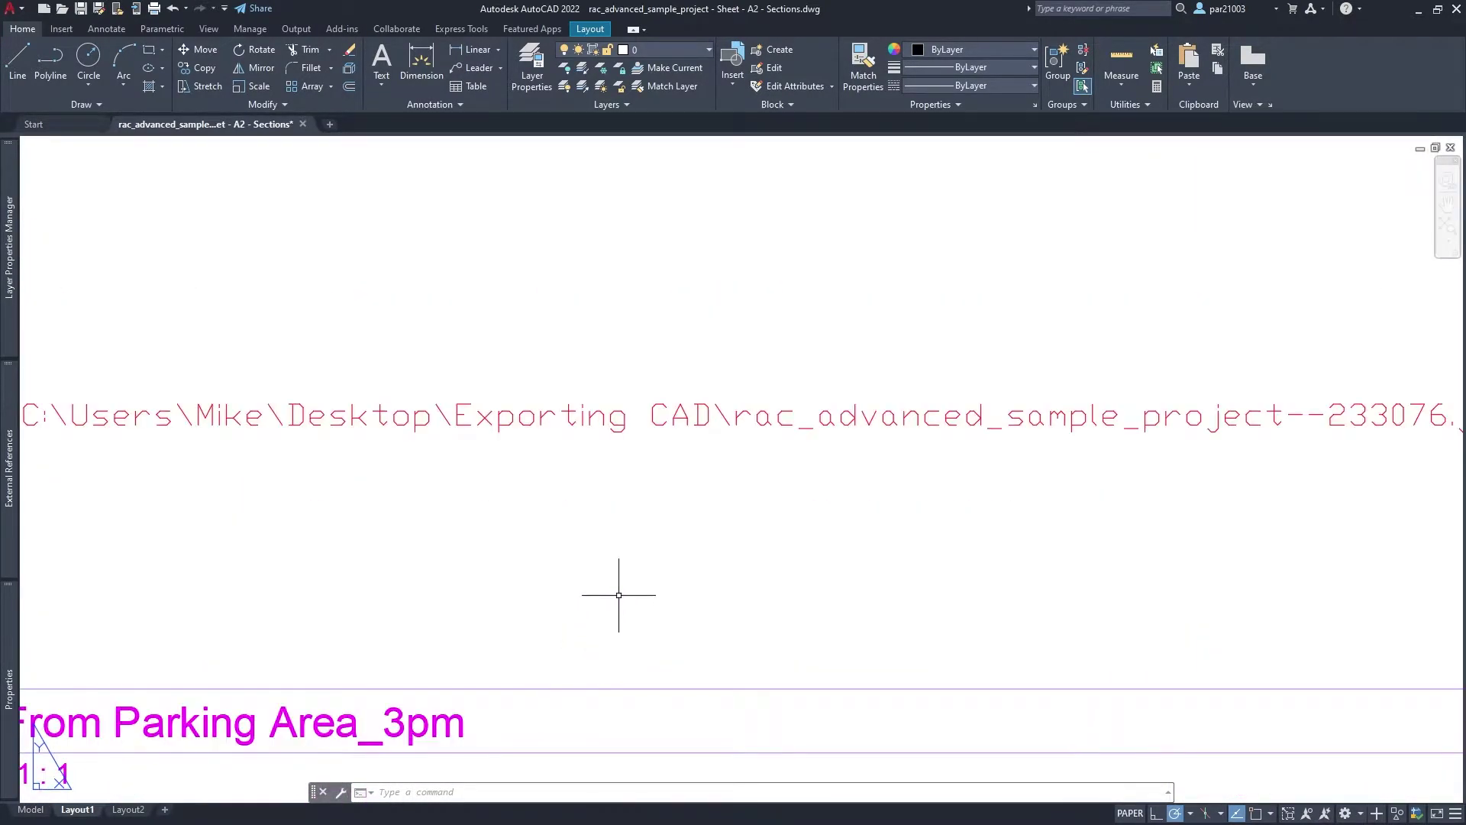
pyautogui.moveTo(599, 583); pyautogui.dragTo(701, 580, button='middle')
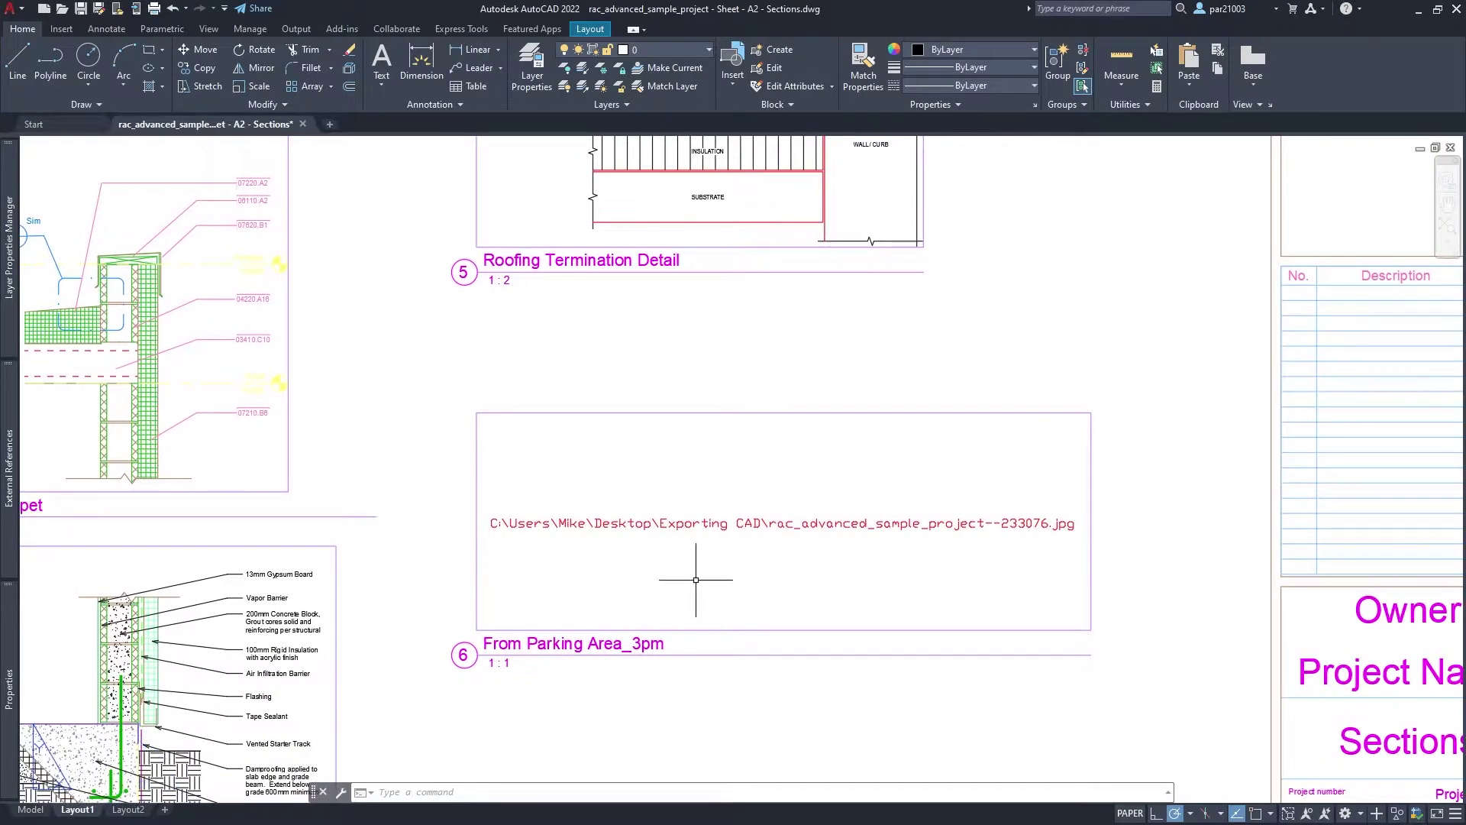
pyautogui.scroll(-2, 695, 578)
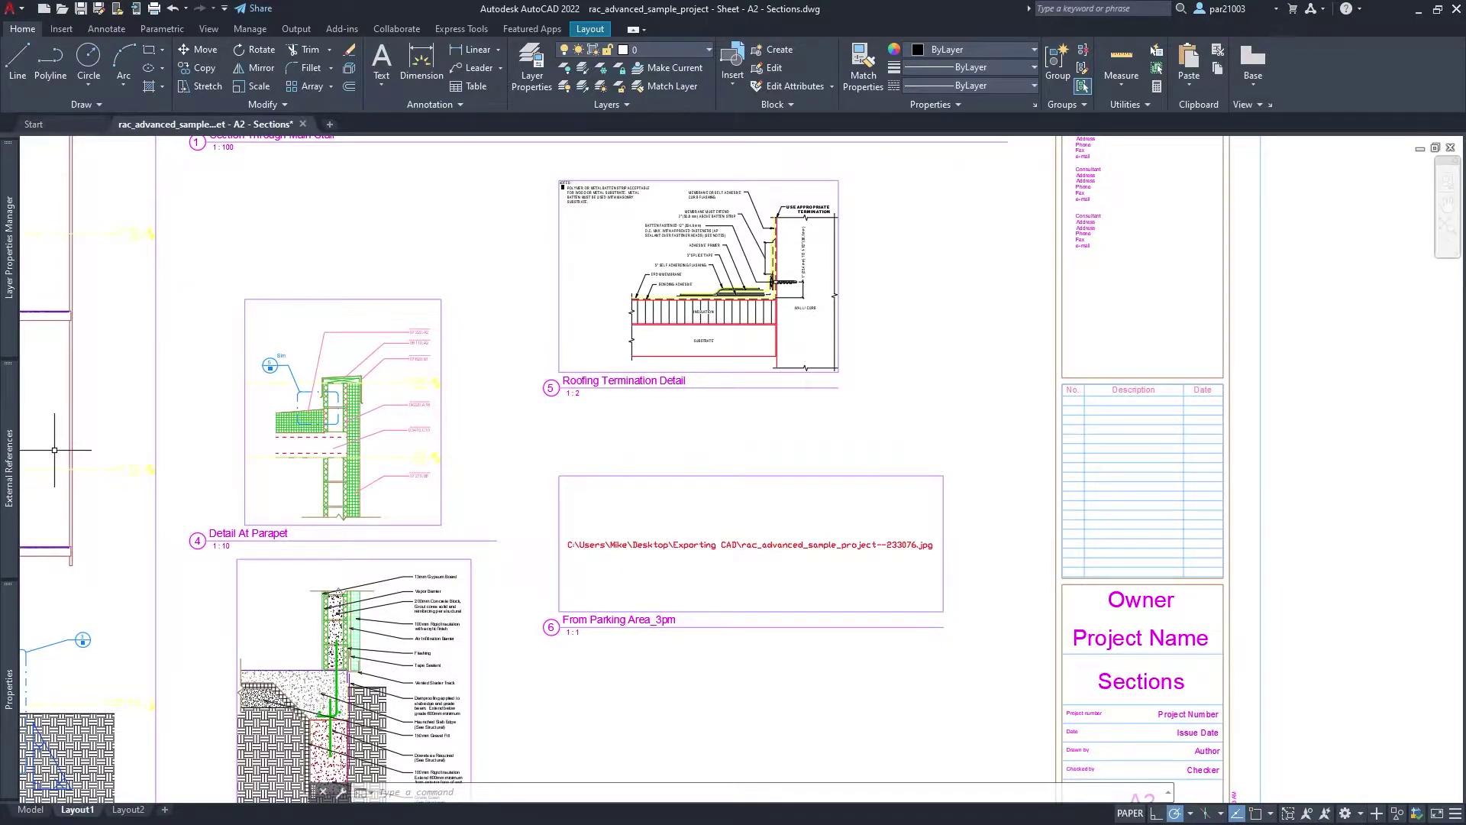
pyautogui.hotkey('alt', 'Tab')
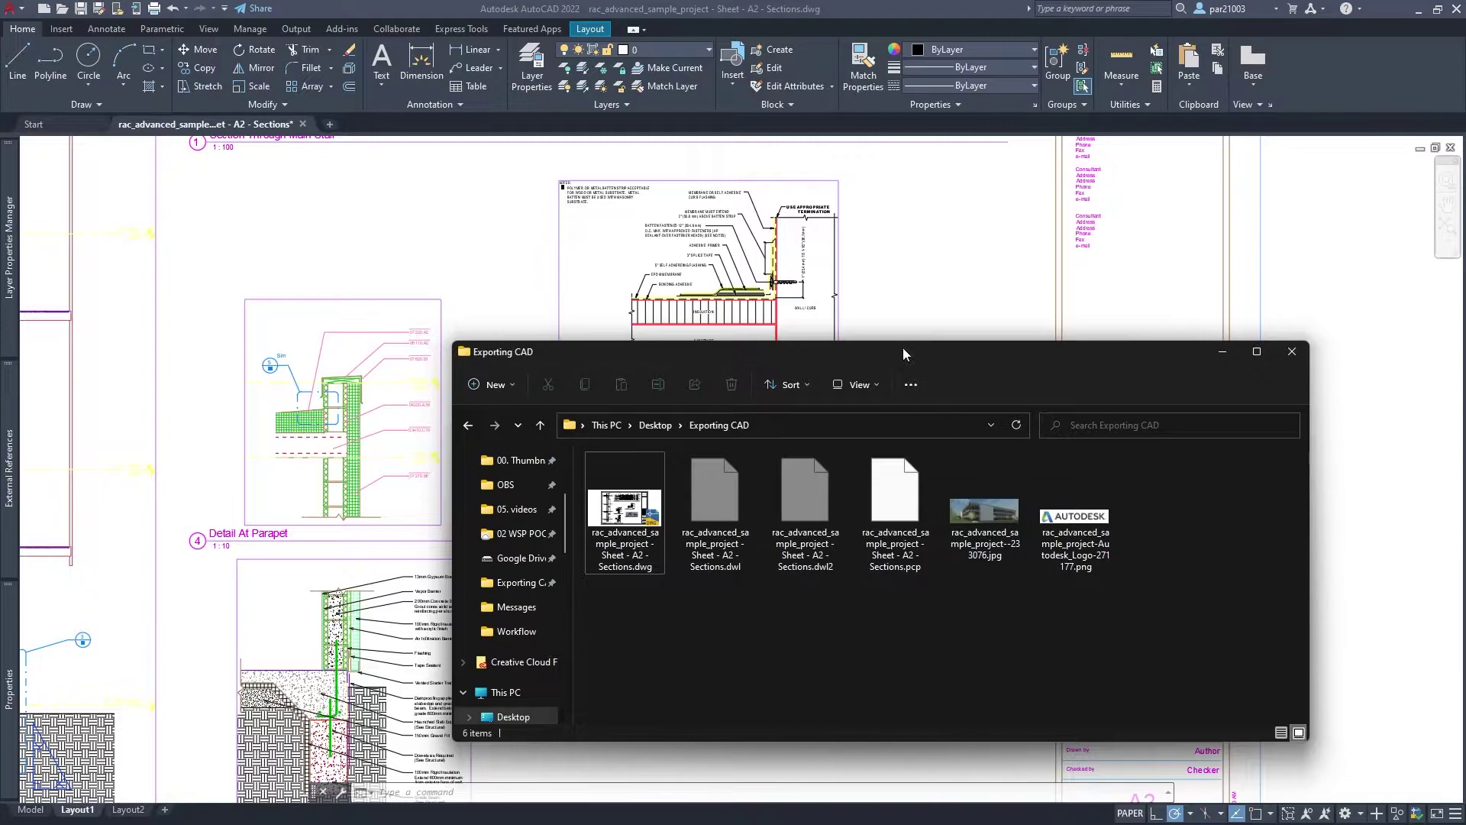
pyautogui.click(1222, 351)
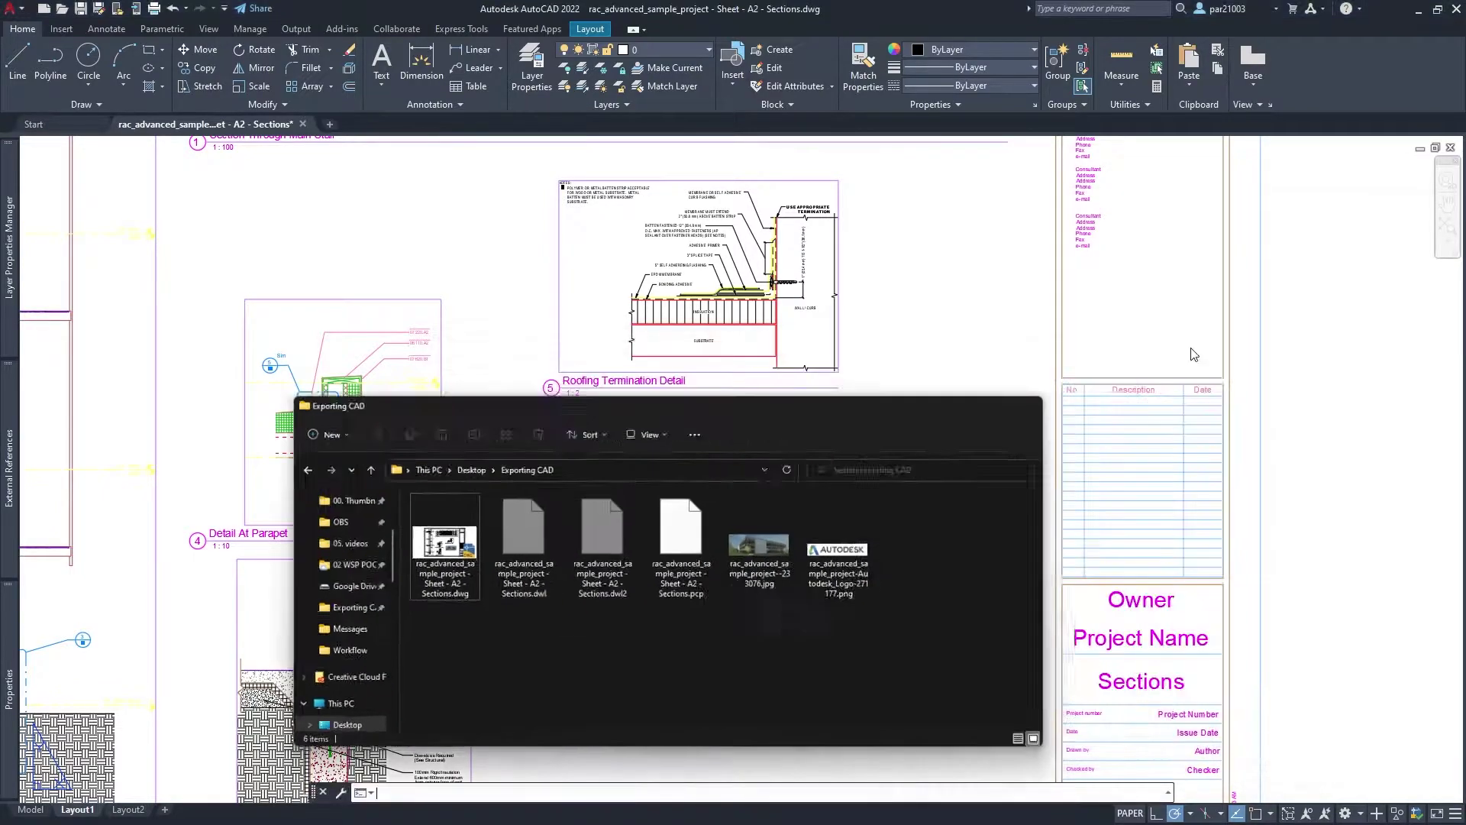
# - Reload the Not Found logo and rendering image references so they relink
pyautogui.moveTo(12, 443)
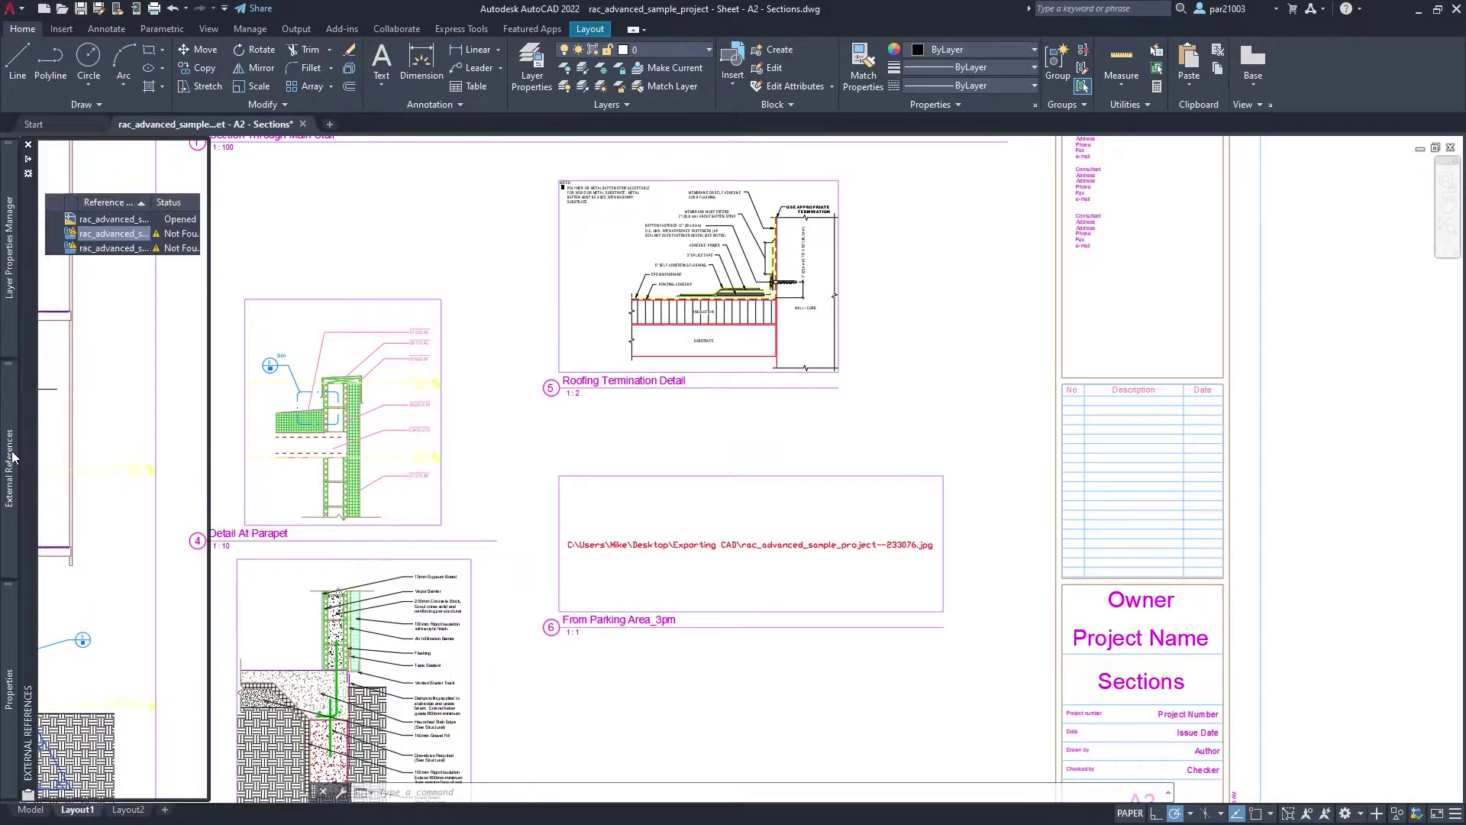
pyautogui.rightClick(106, 241)
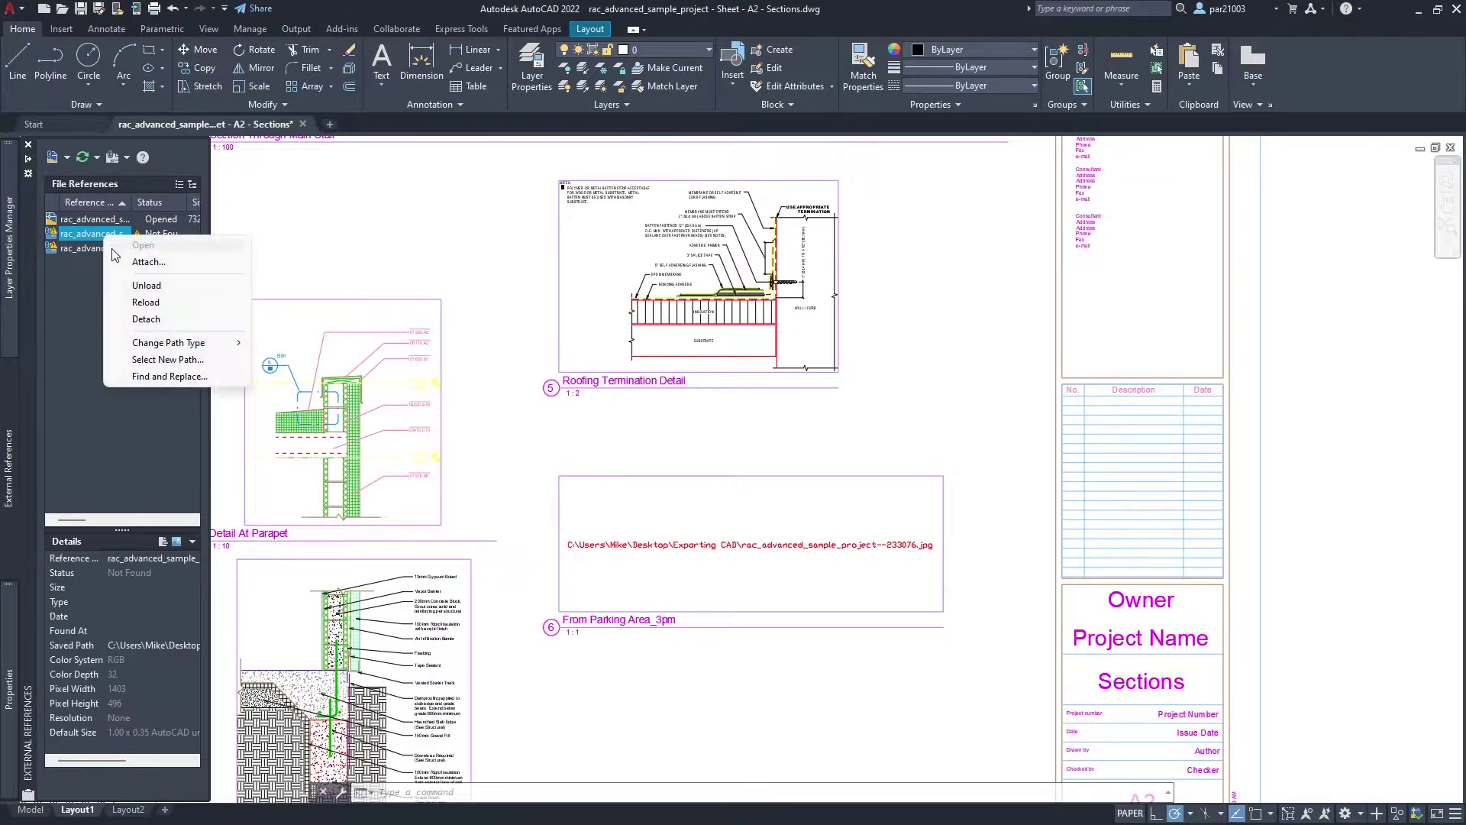
pyautogui.click(149, 288)
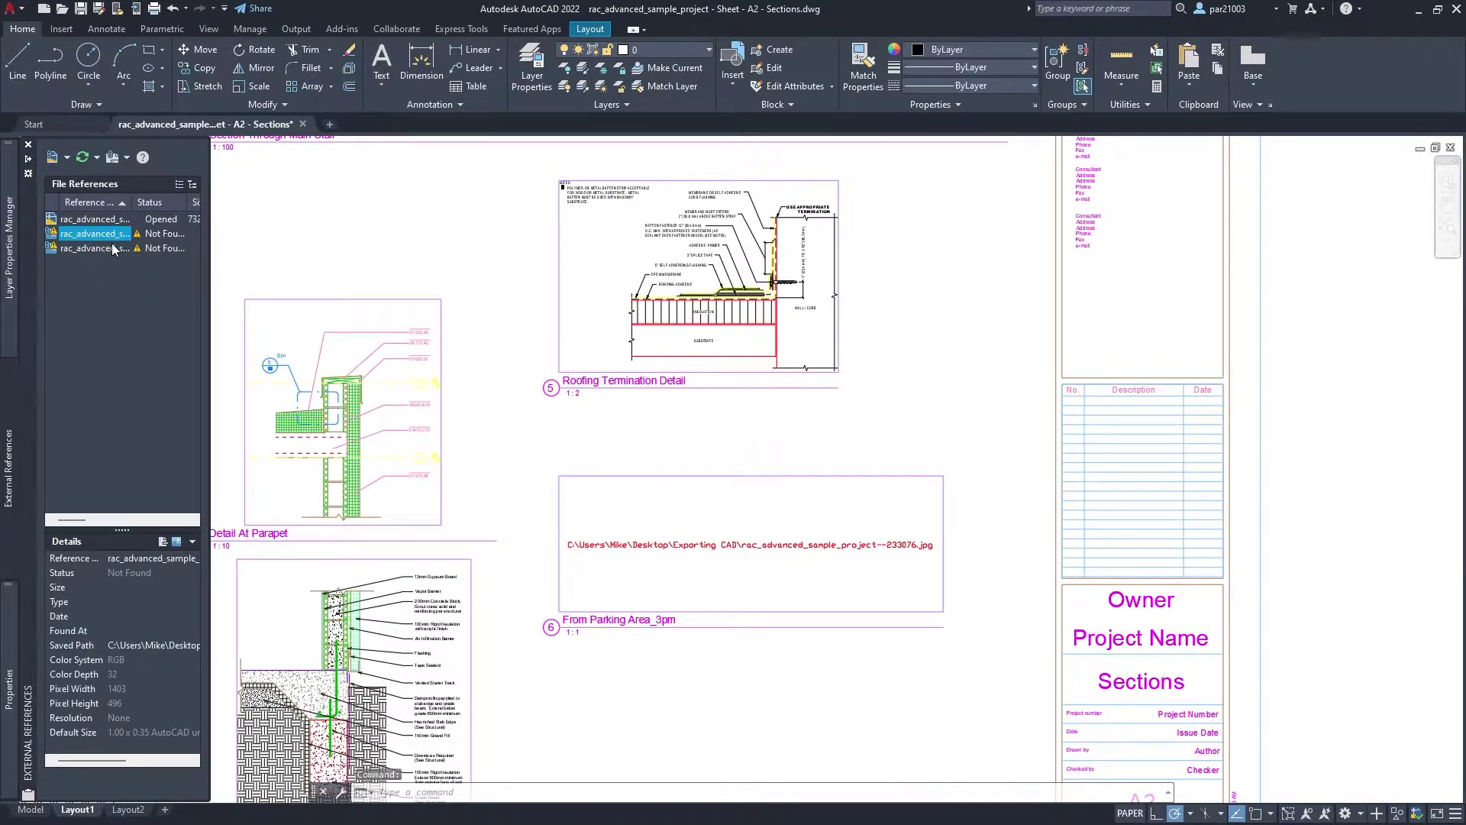
pyautogui.rightClick(99, 251)
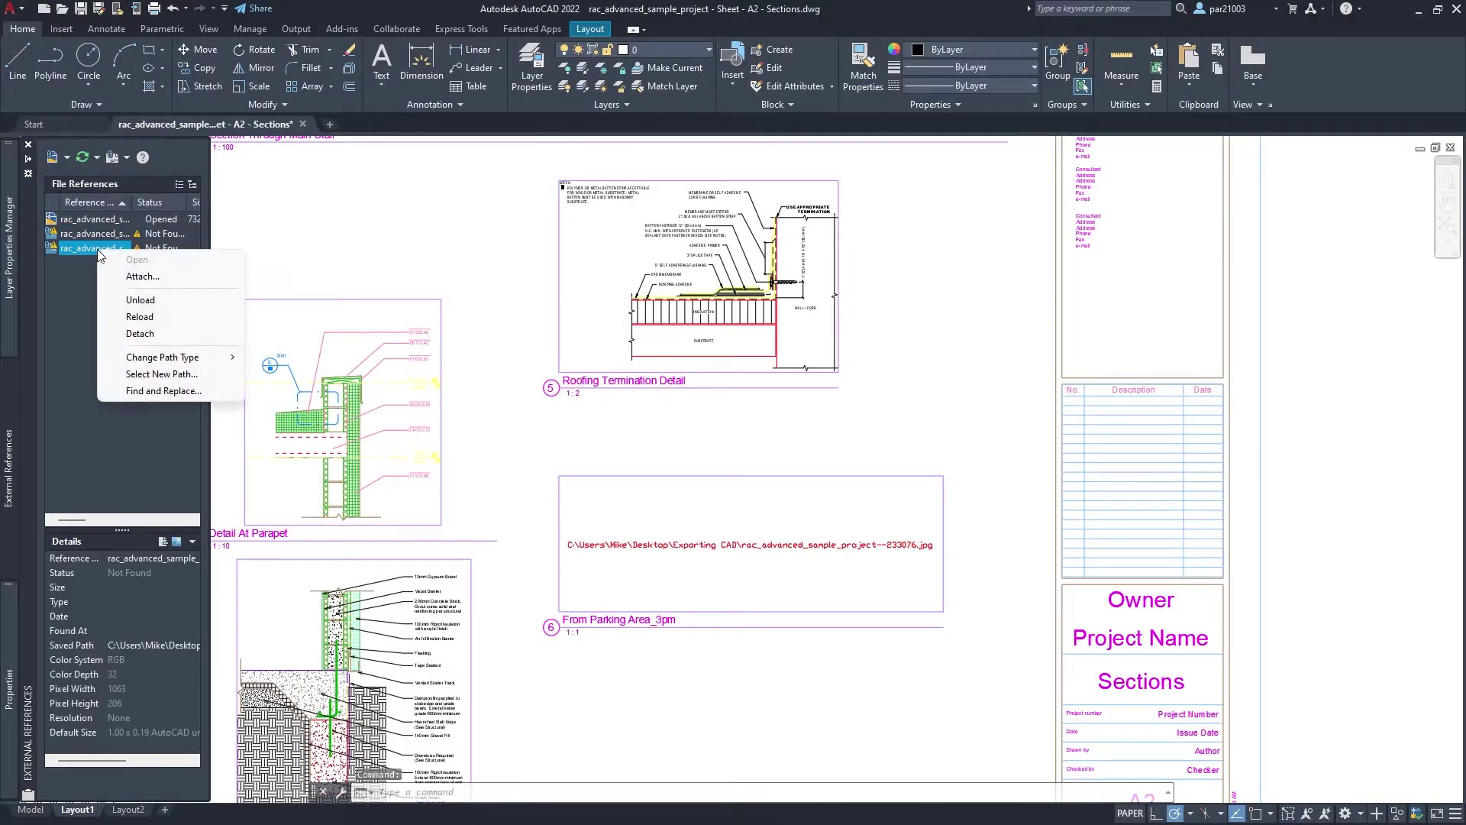
pyautogui.click(128, 301)
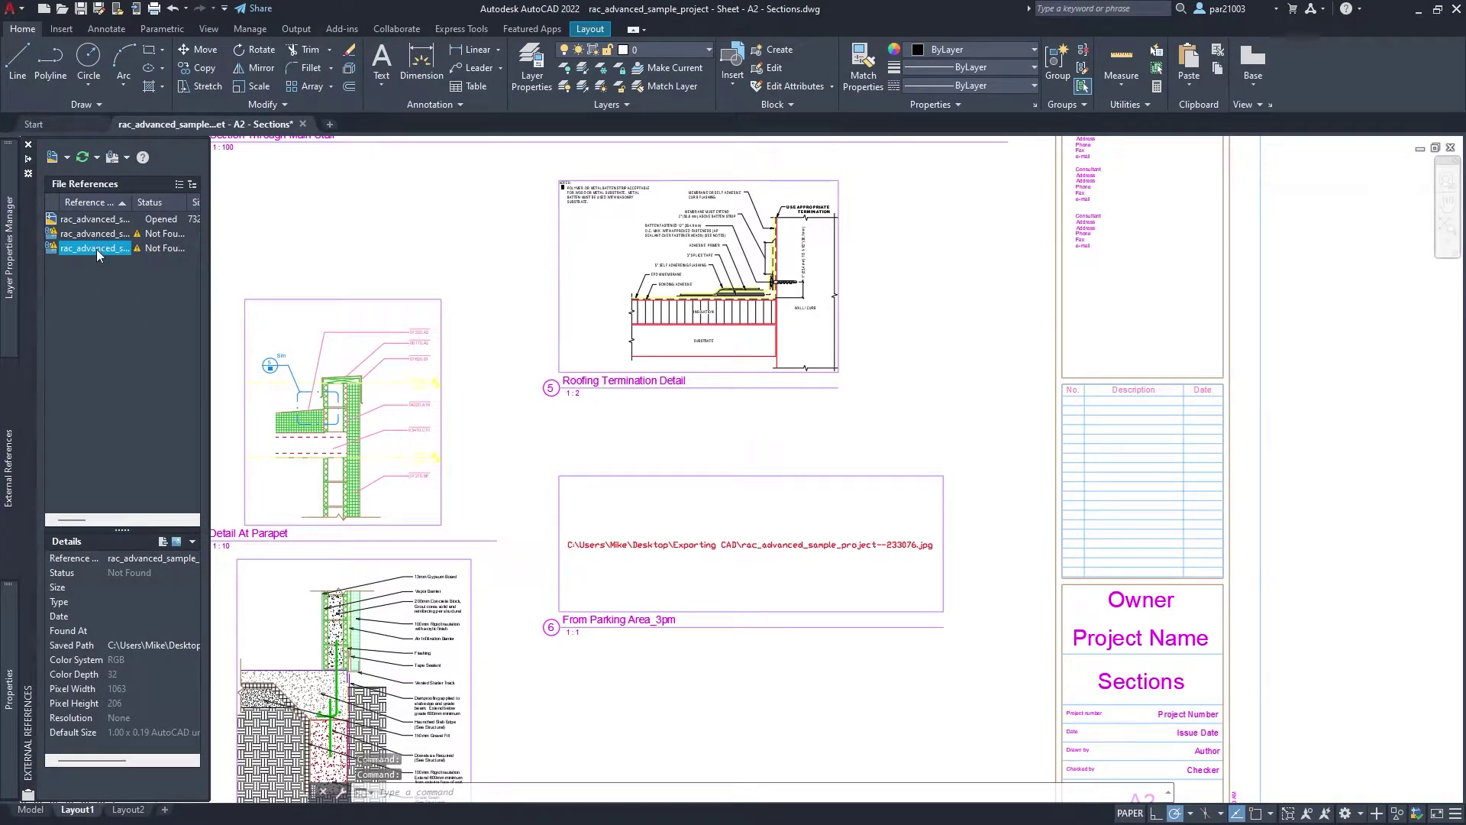
pyautogui.rightClick(98, 255)
pyautogui.click(149, 330)
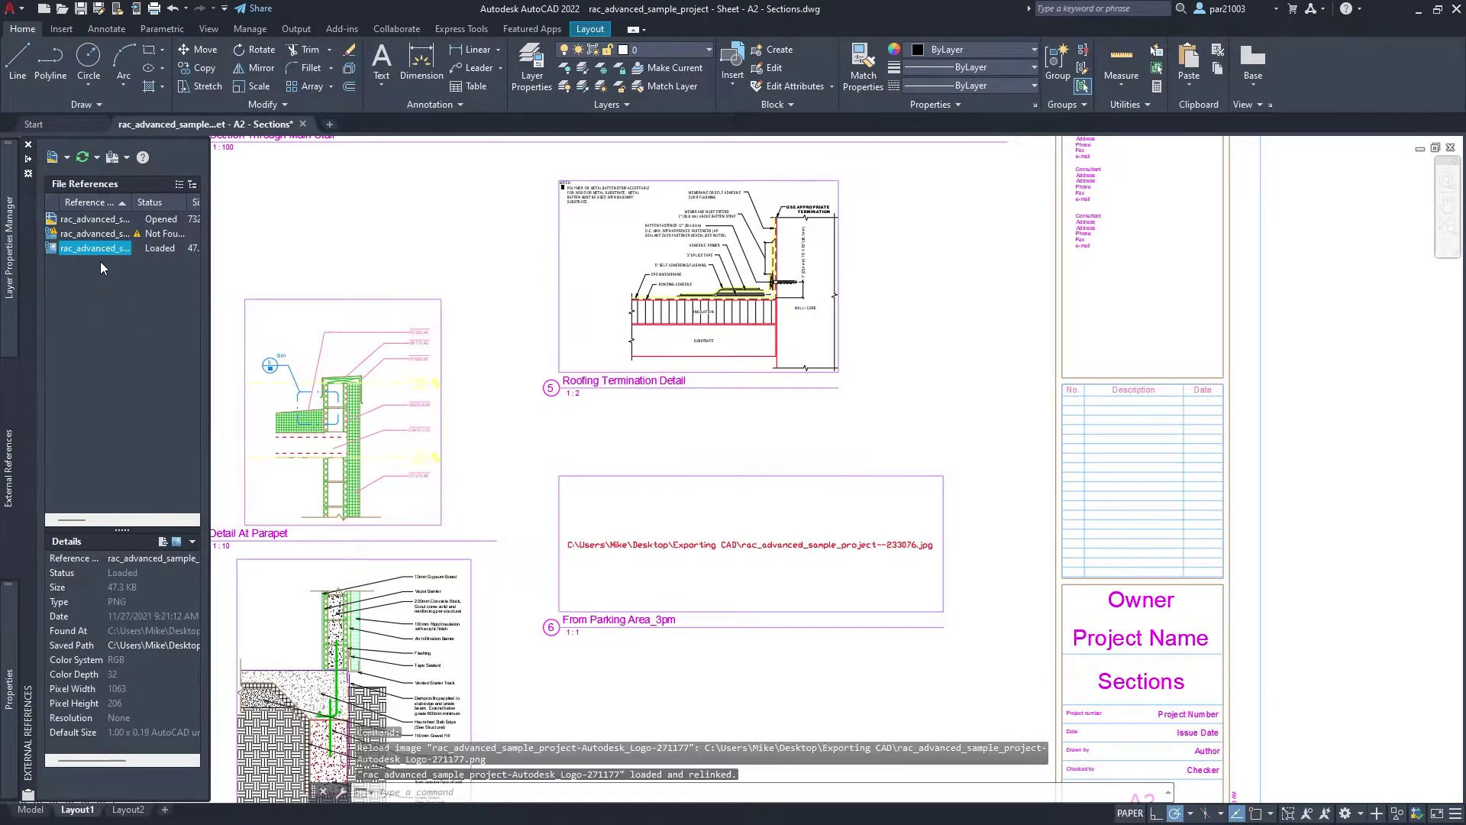
pyautogui.rightClick(92, 242)
pyautogui.click(119, 301)
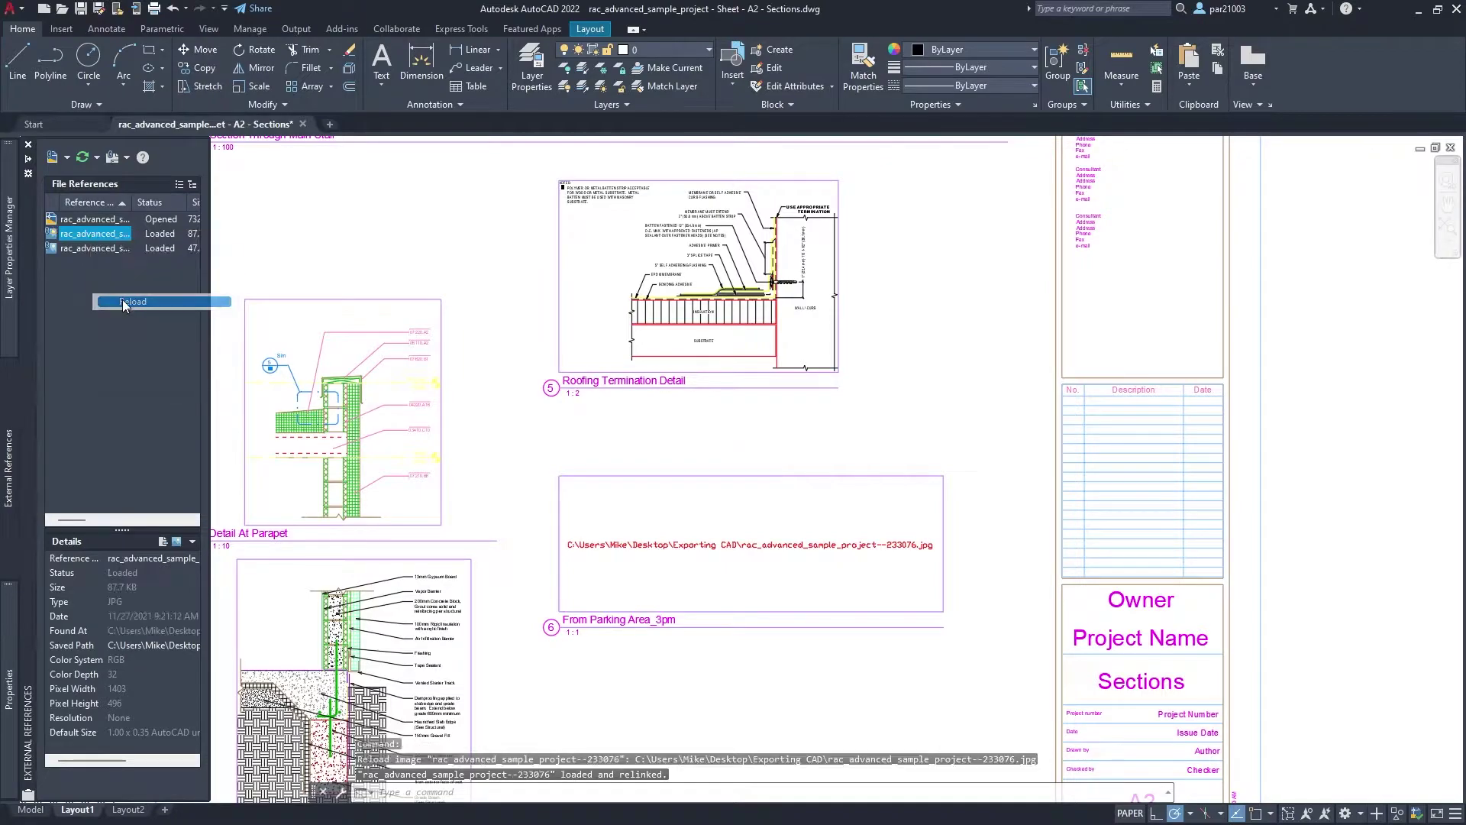
# - Check the rendering reference's options and the attach choices without making changes
pyautogui.scroll(-4, 664, 466)
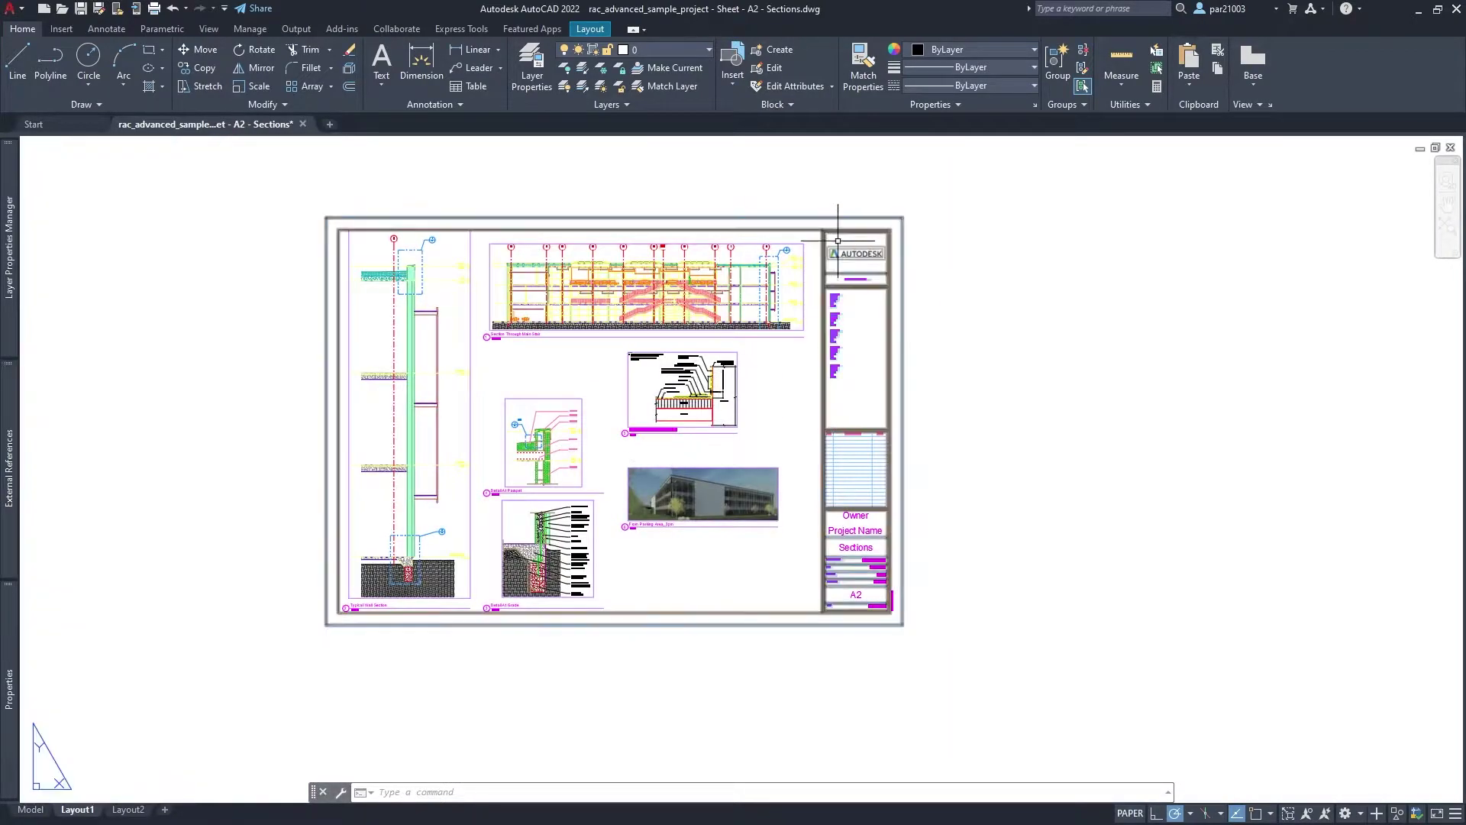
pyautogui.scroll(2, 844, 256)
pyautogui.scroll(2, 844, 257)
pyautogui.scroll(-3, 655, 540)
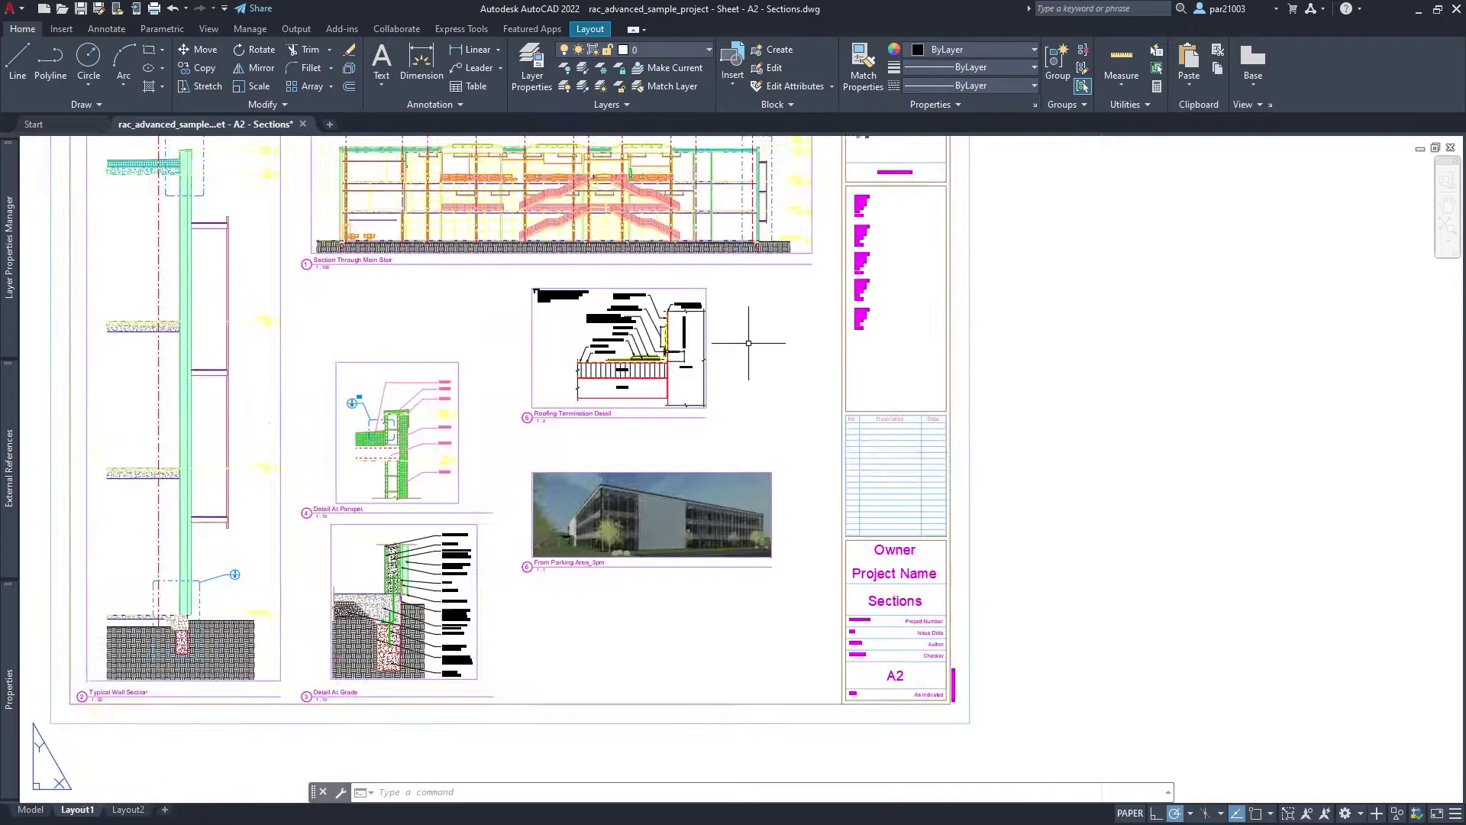
pyautogui.moveTo(7, 436)
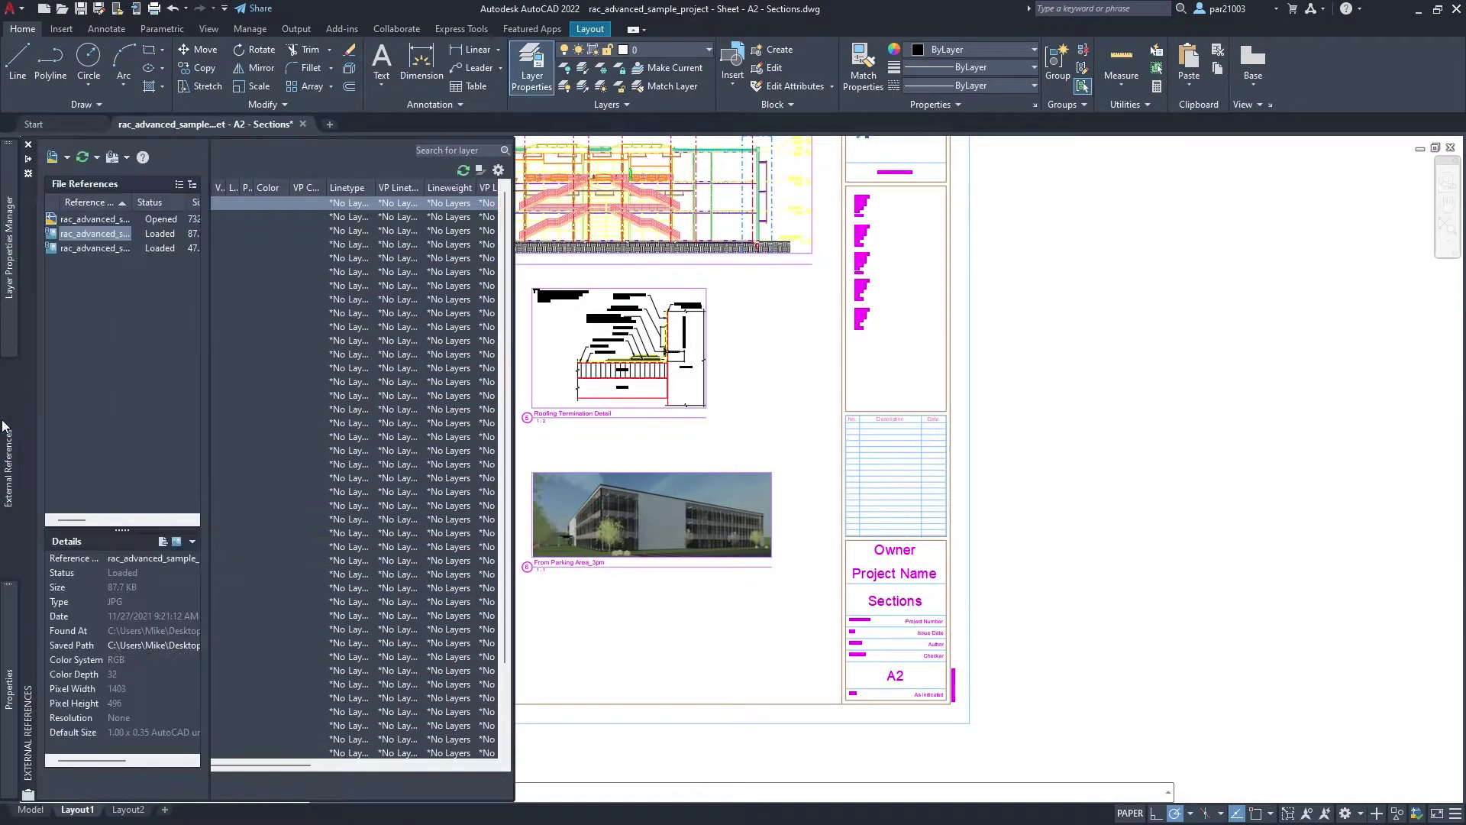
pyautogui.rightClick(97, 234)
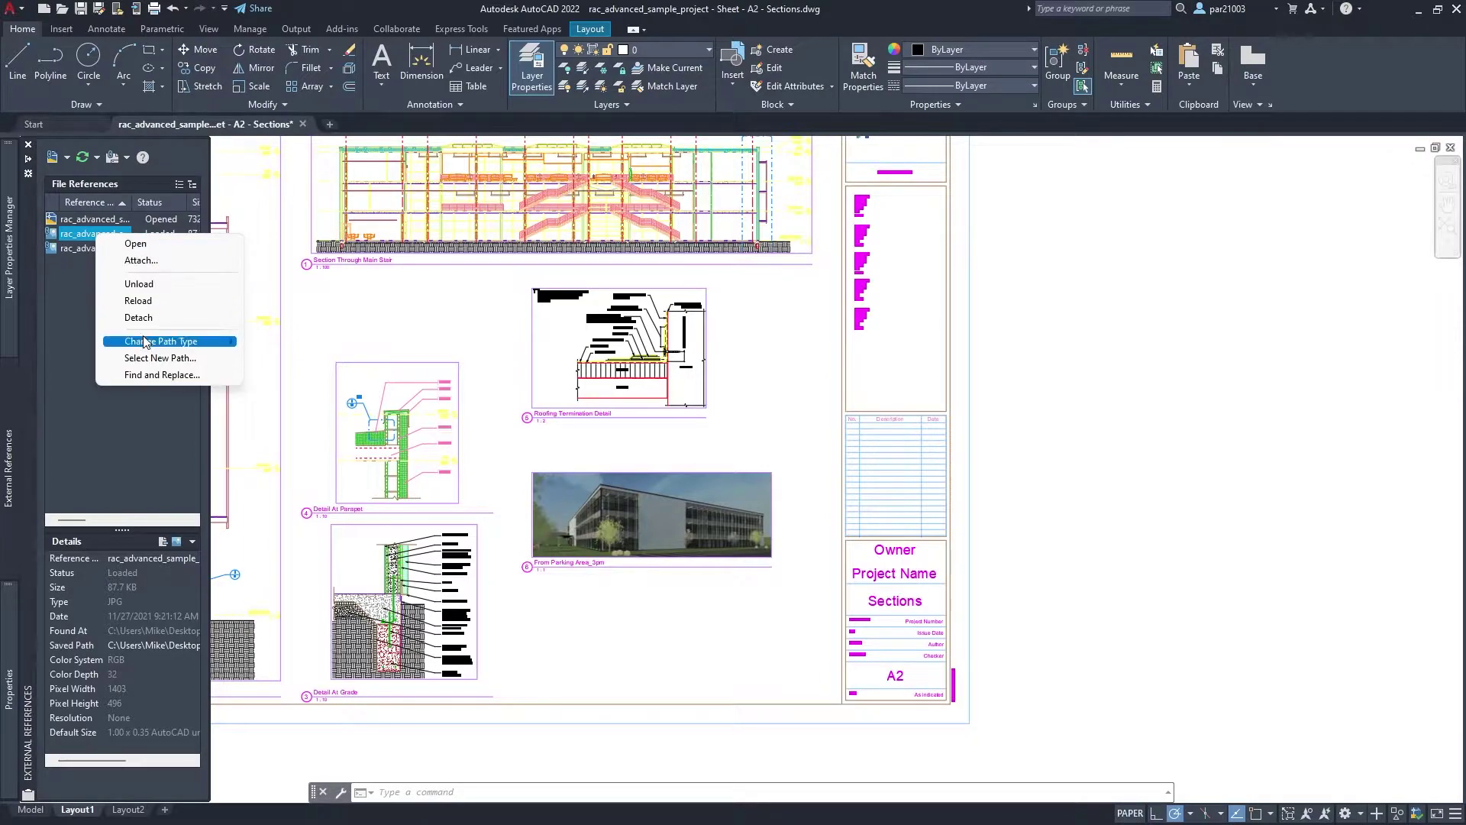
pyautogui.moveTo(153, 345)
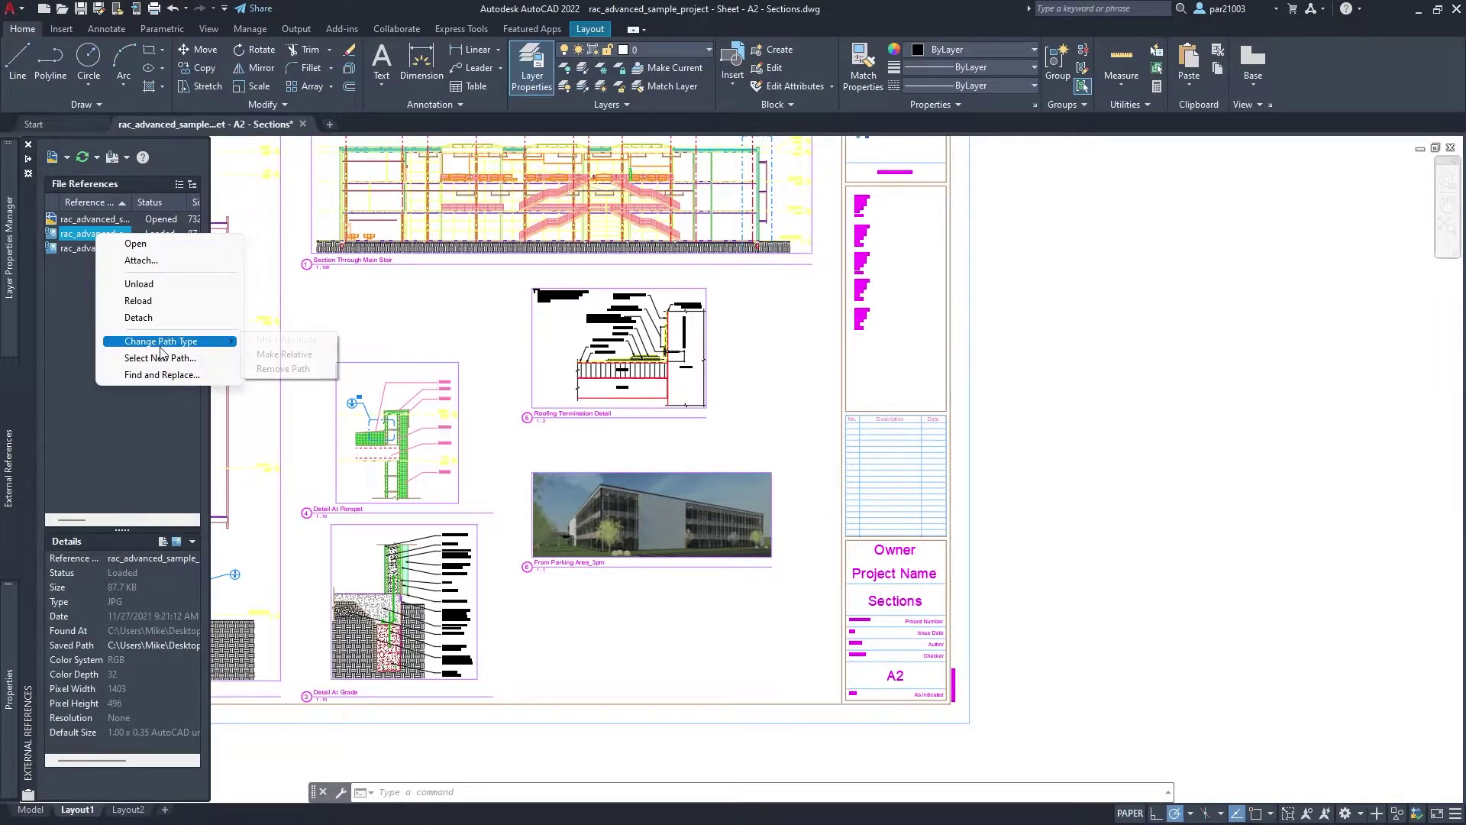
pyautogui.click(64, 298)
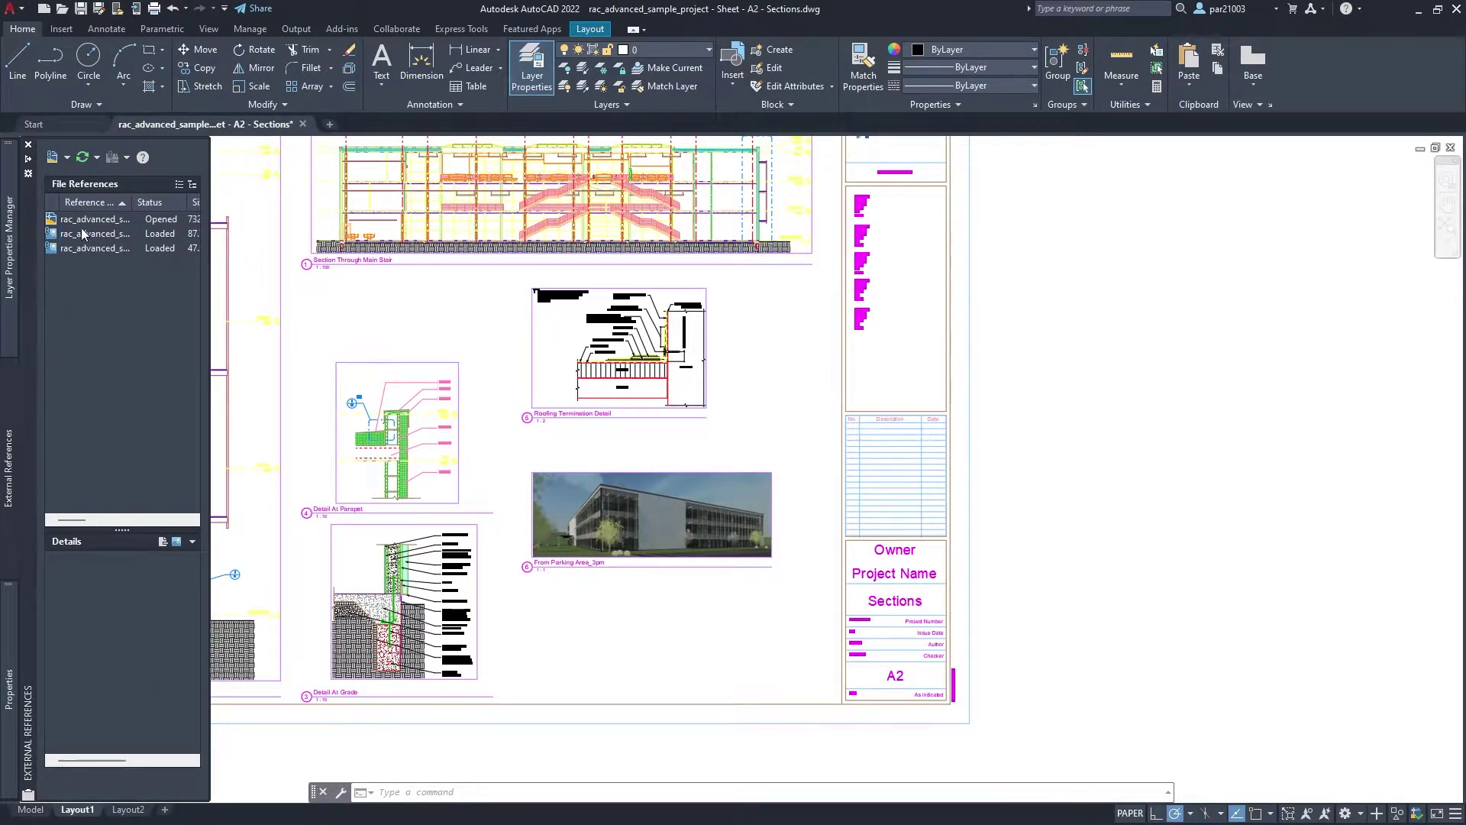
pyautogui.click(66, 158)
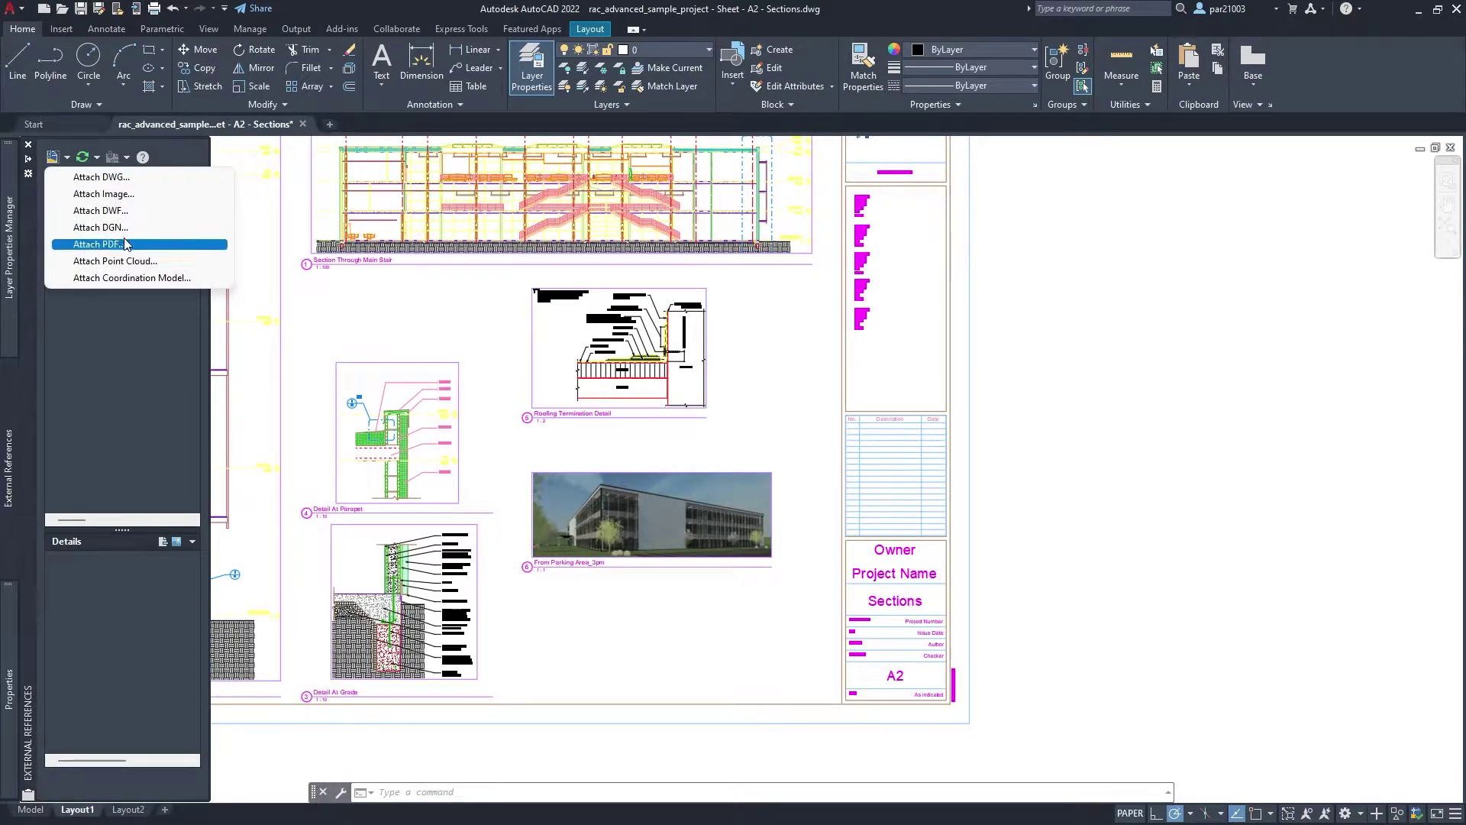
pyautogui.click(99, 407)
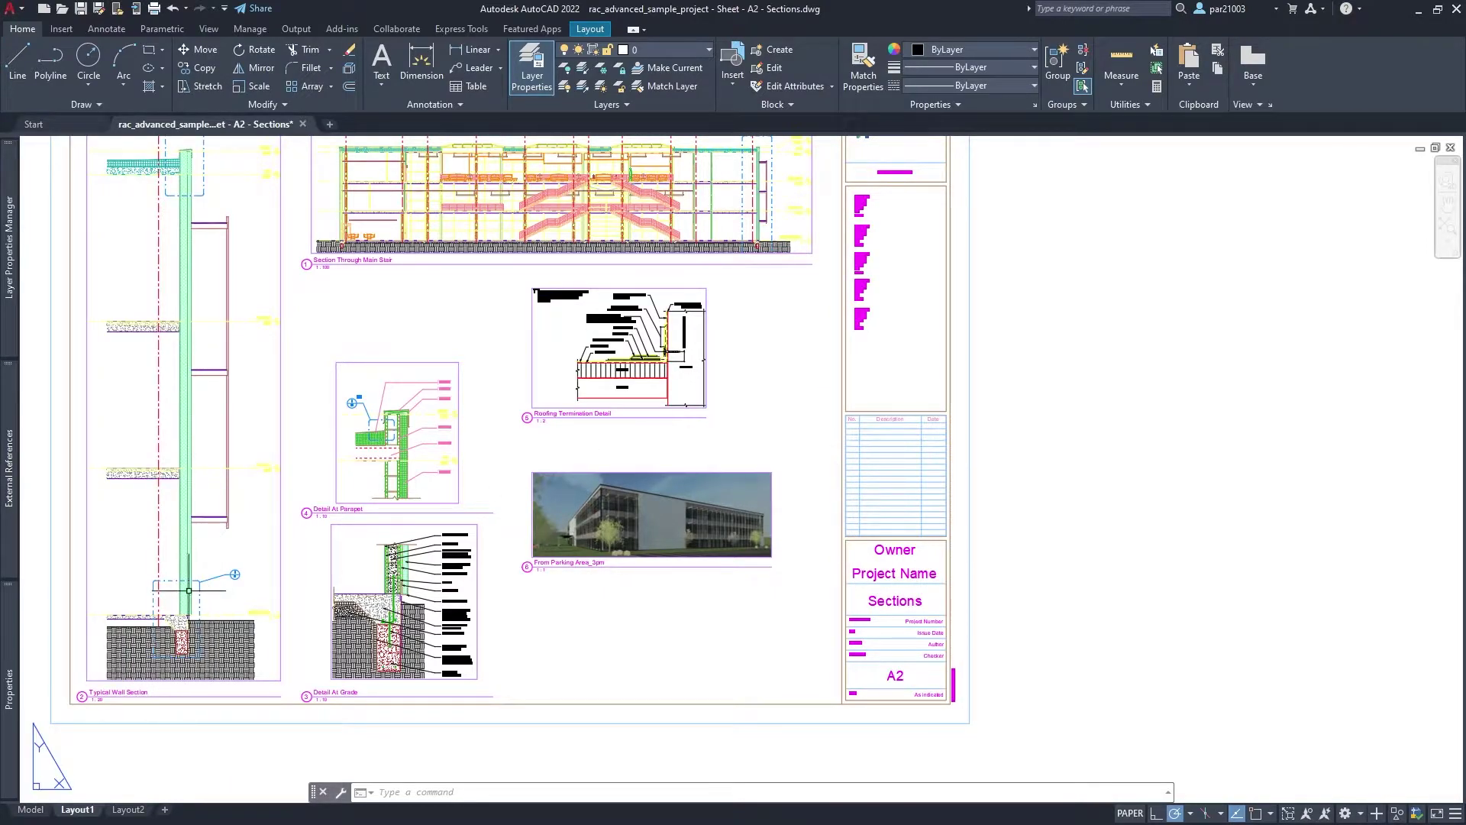
# - Select the rendering JPG in the Exporting CAD folder and bring up its actions
pyautogui.hotkey('alt', 'Tab')
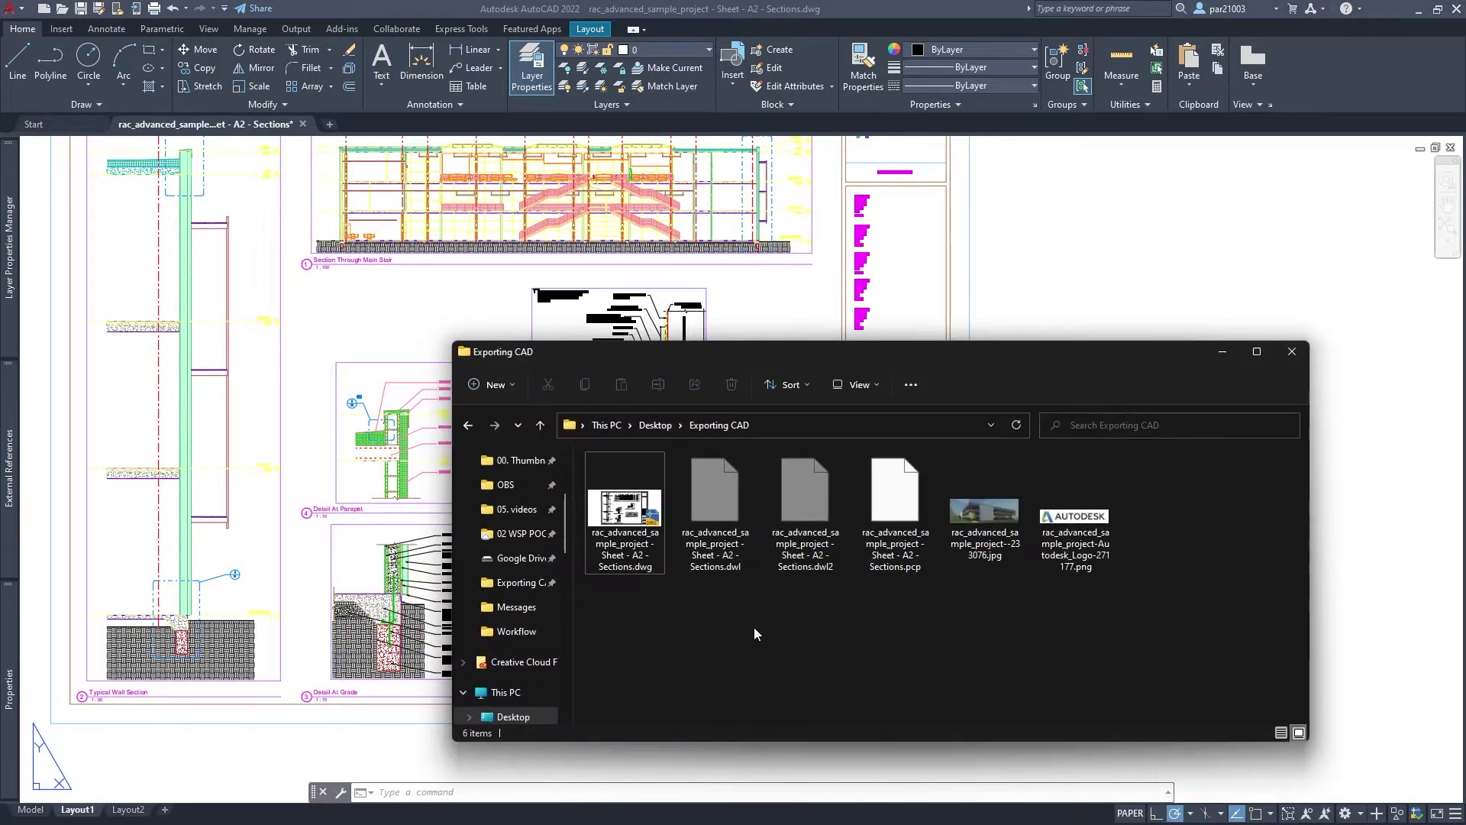
pyautogui.click(980, 515)
pyautogui.rightClick(980, 518)
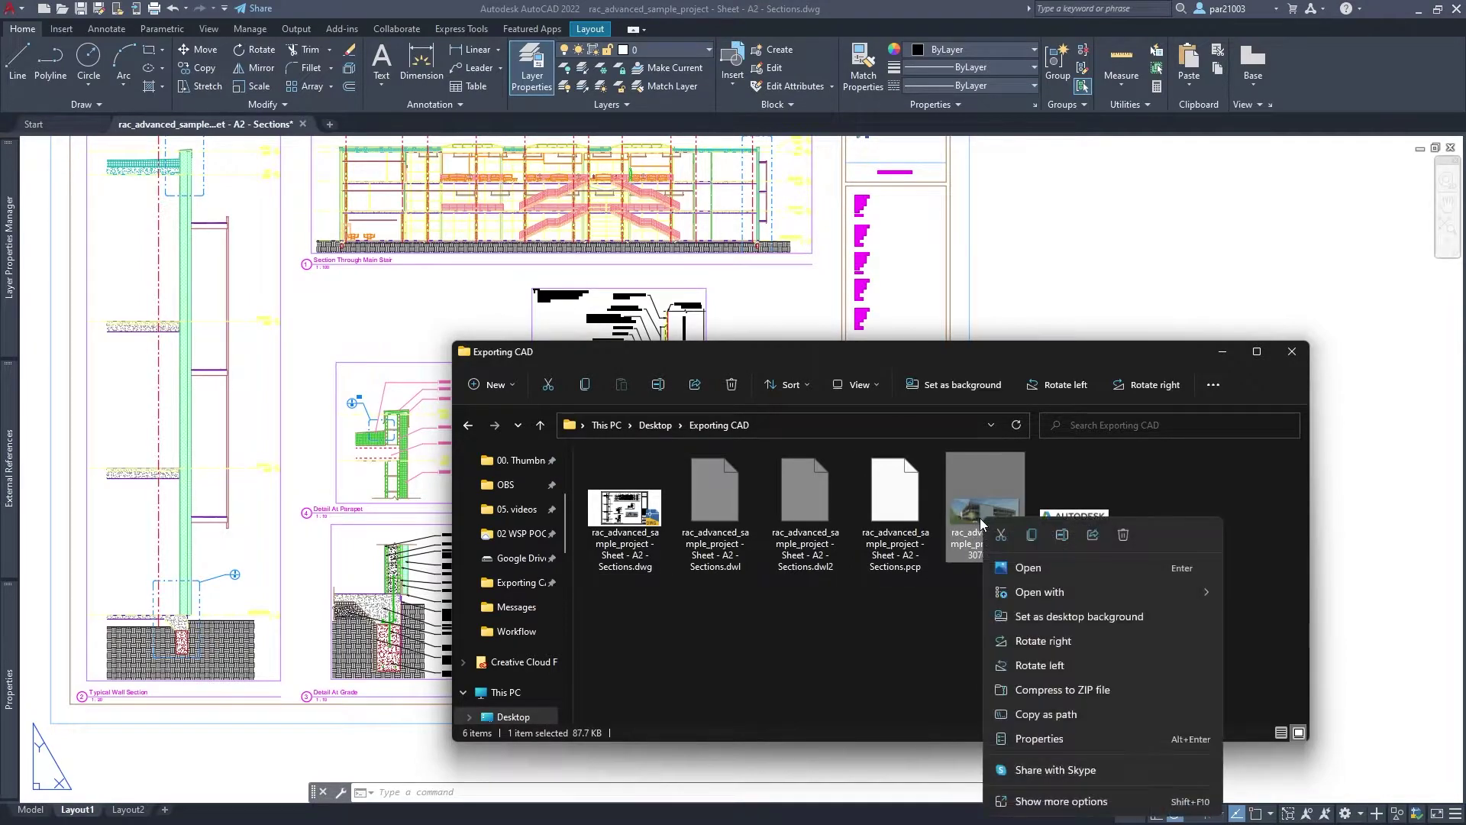
# - Open rac_advanced_sample_project--233076.jpg in Paint and select the whole image
pyautogui.moveTo(1093, 594)
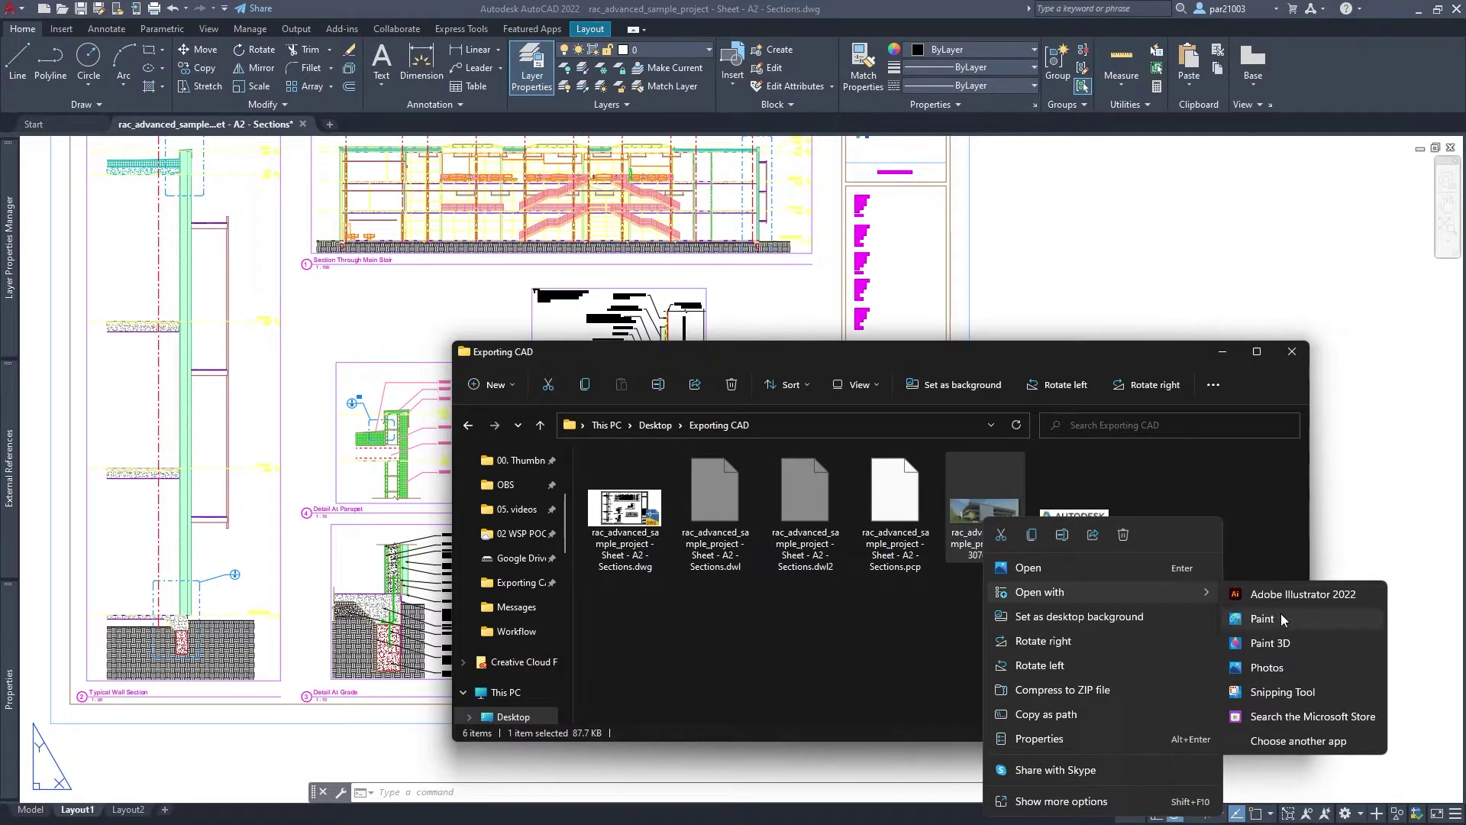
pyautogui.click(1281, 612)
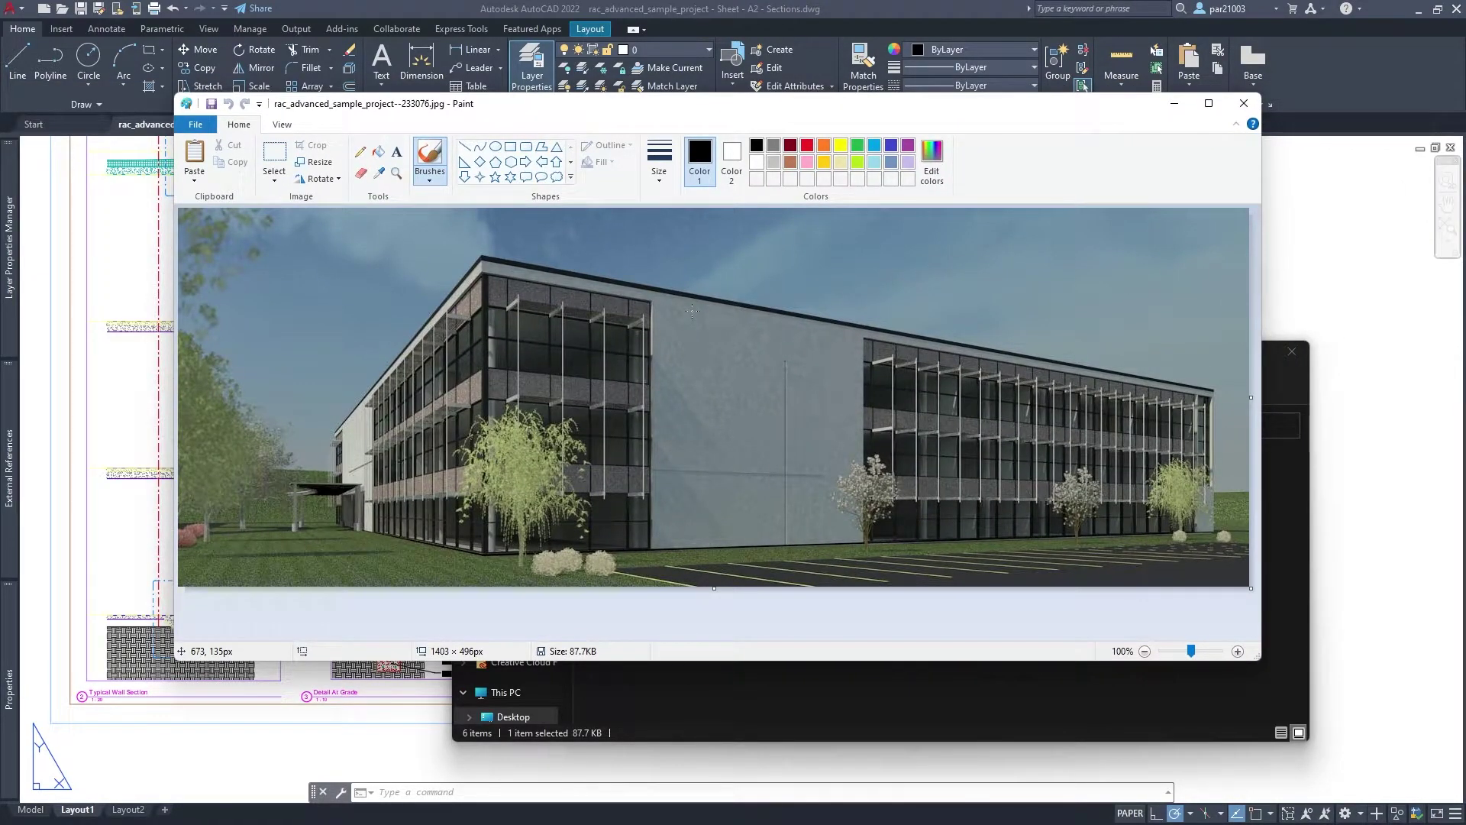
pyautogui.hotkey('ctrl', 'a')
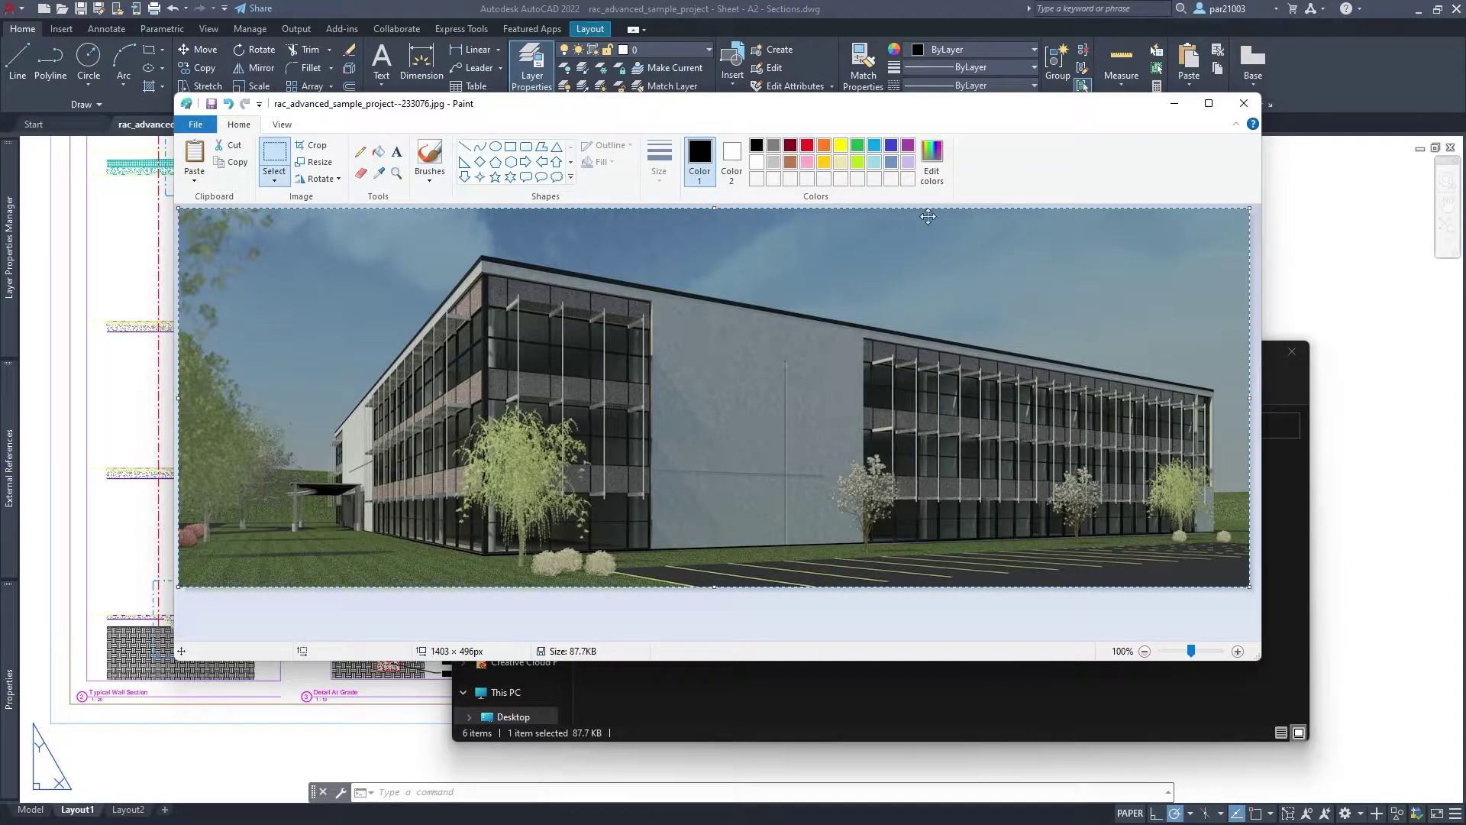
# - Paste the rendering as a Paintbrush Picture below the From Parking Area_3pm viewport
pyautogui.click(1174, 103)
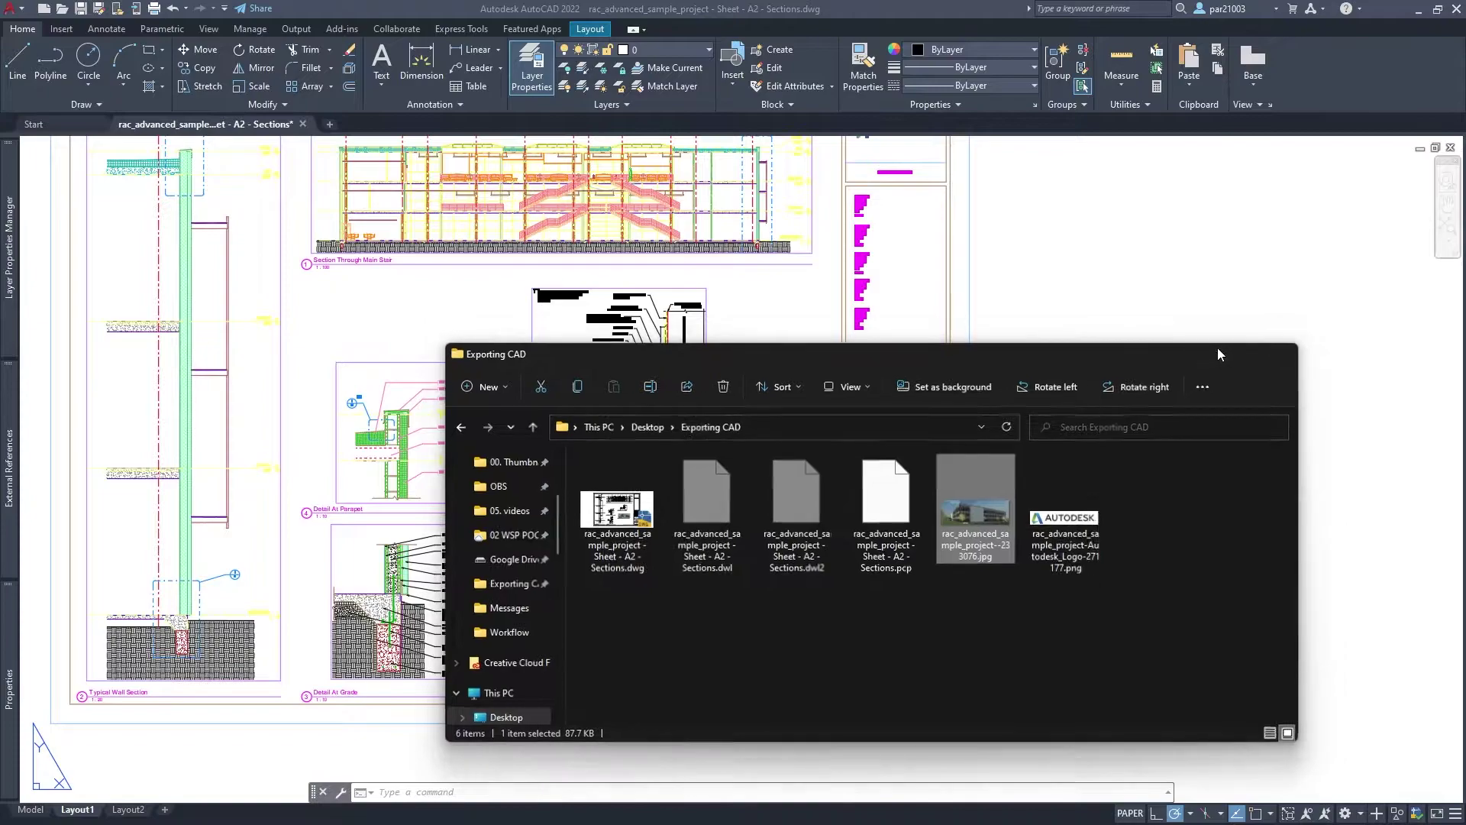
pyautogui.click(1222, 351)
pyautogui.scroll(3, 632, 491)
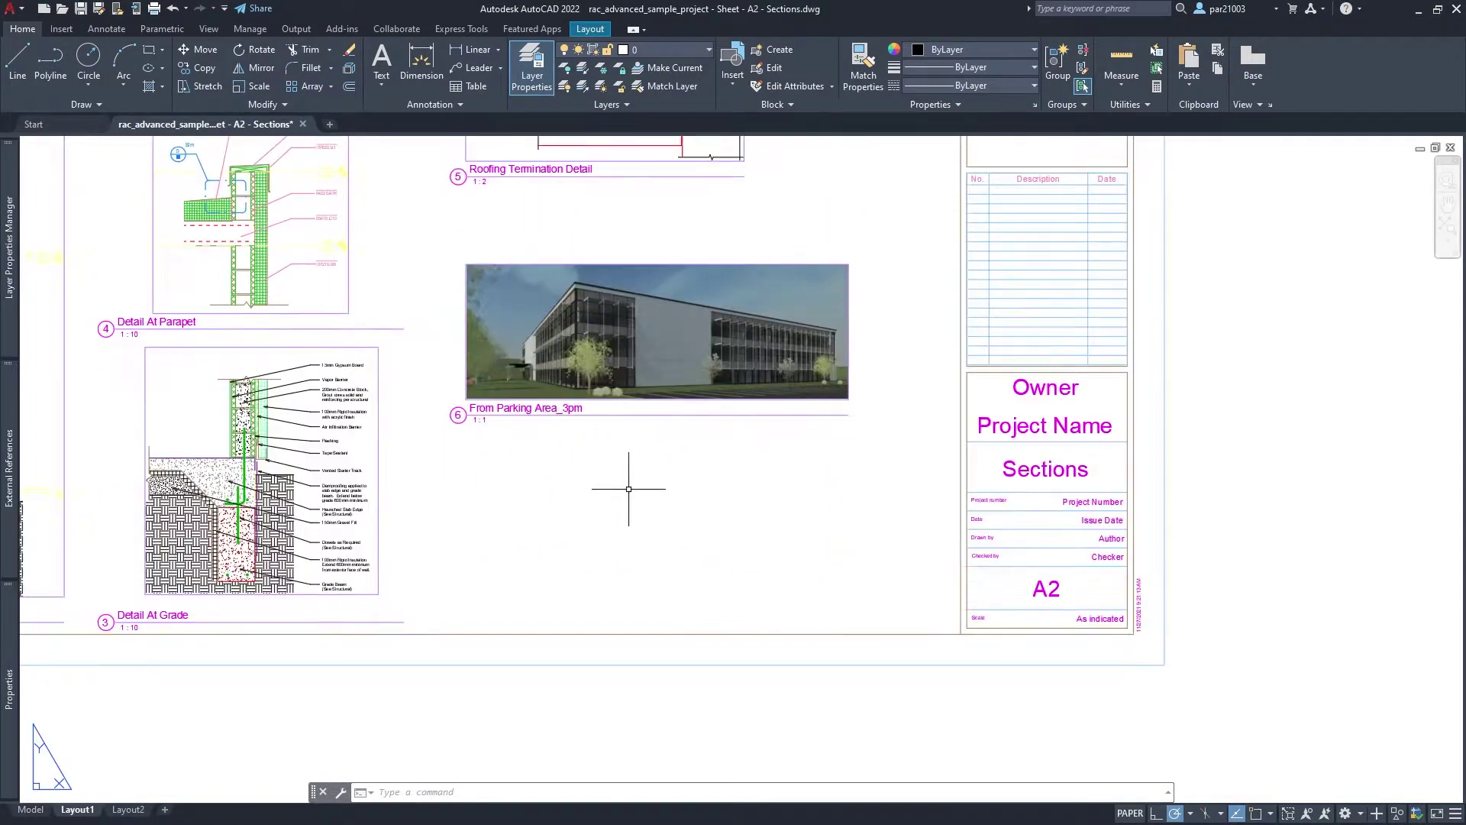
pyautogui.click(1184, 88)
pyautogui.click(1227, 233)
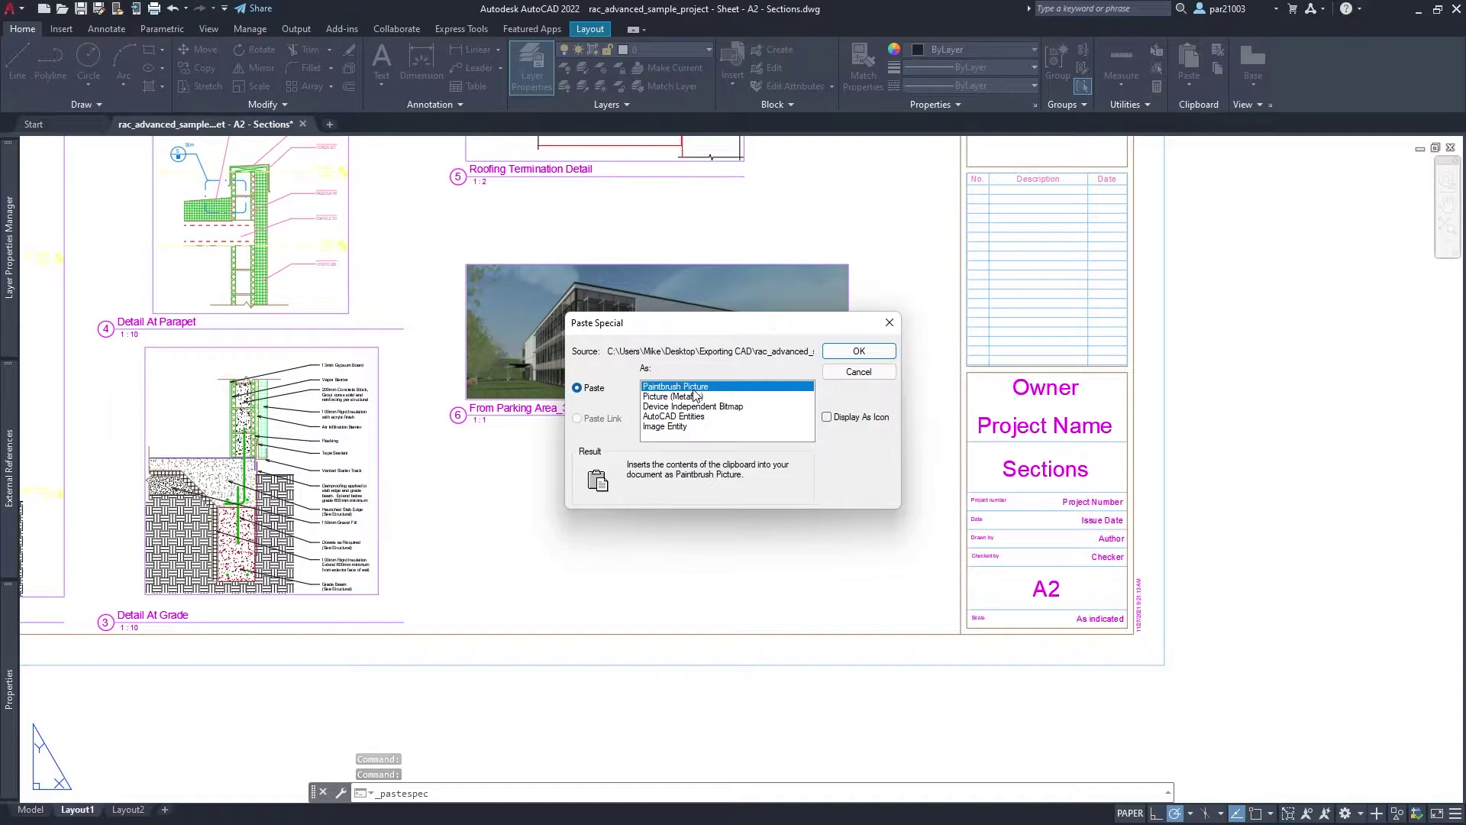
pyautogui.click(836, 356)
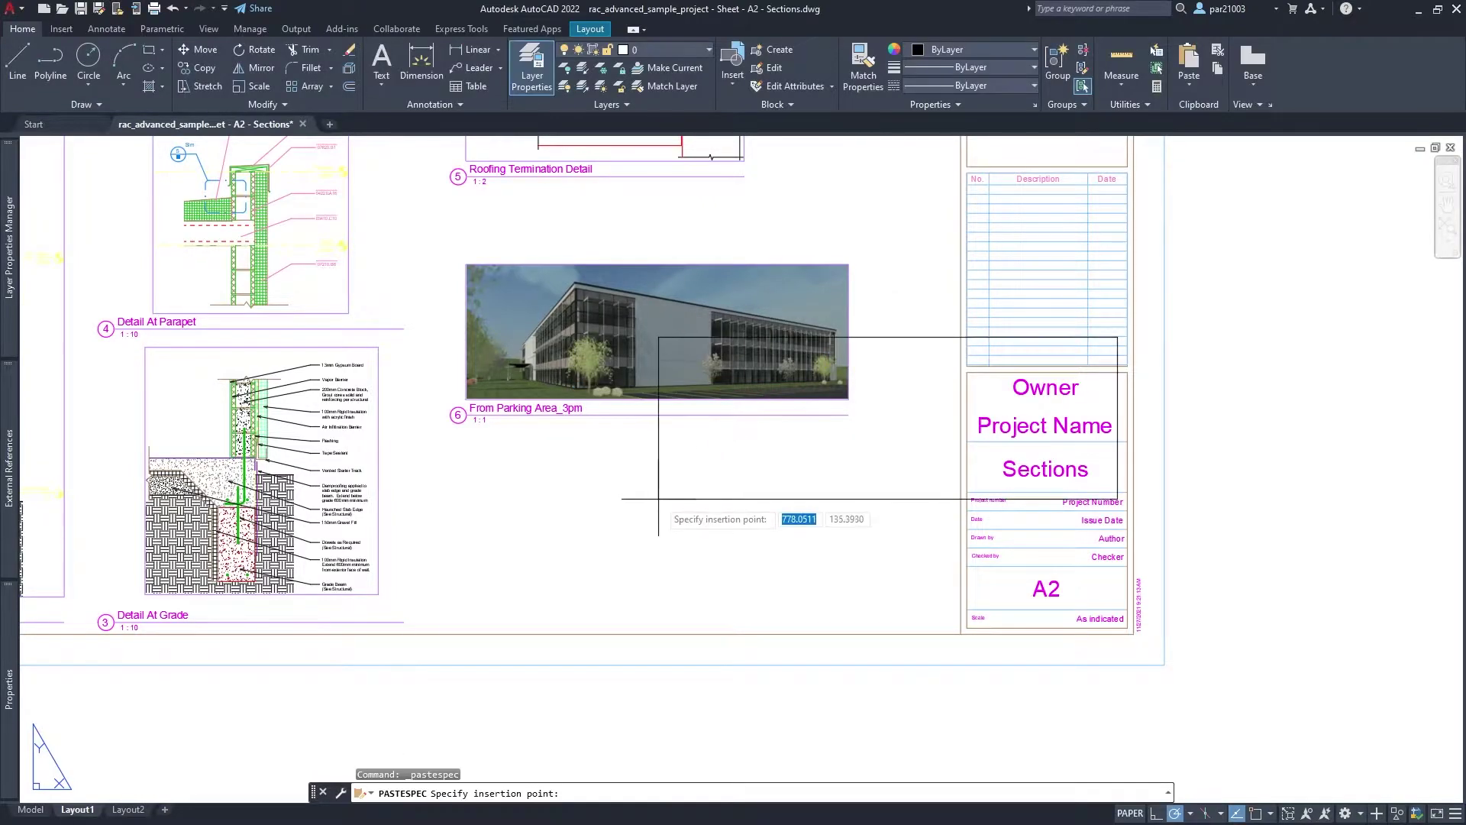
pyautogui.click(455, 596)
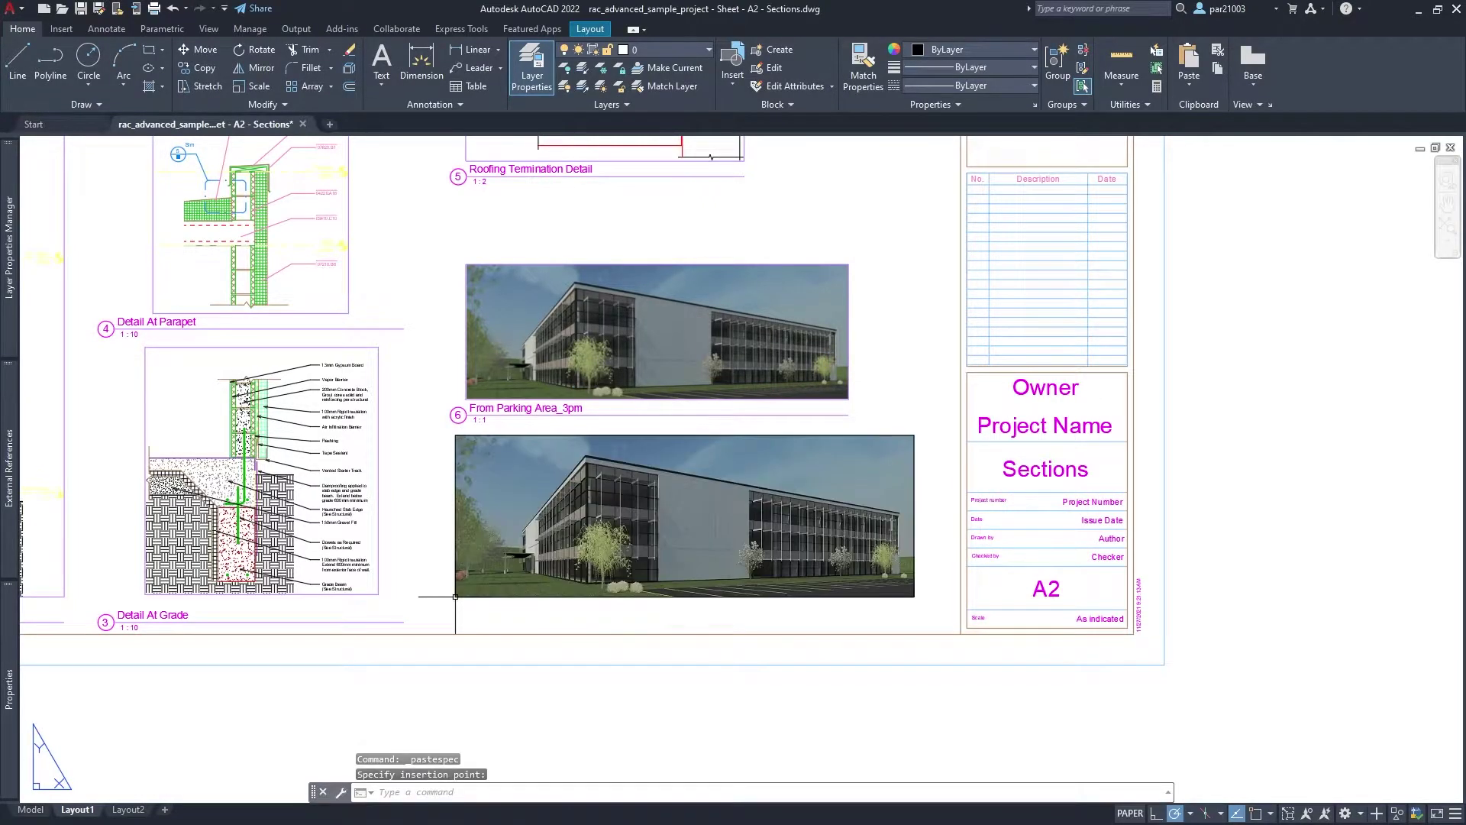
pyautogui.press('Escape')
pyautogui.press('Escape')
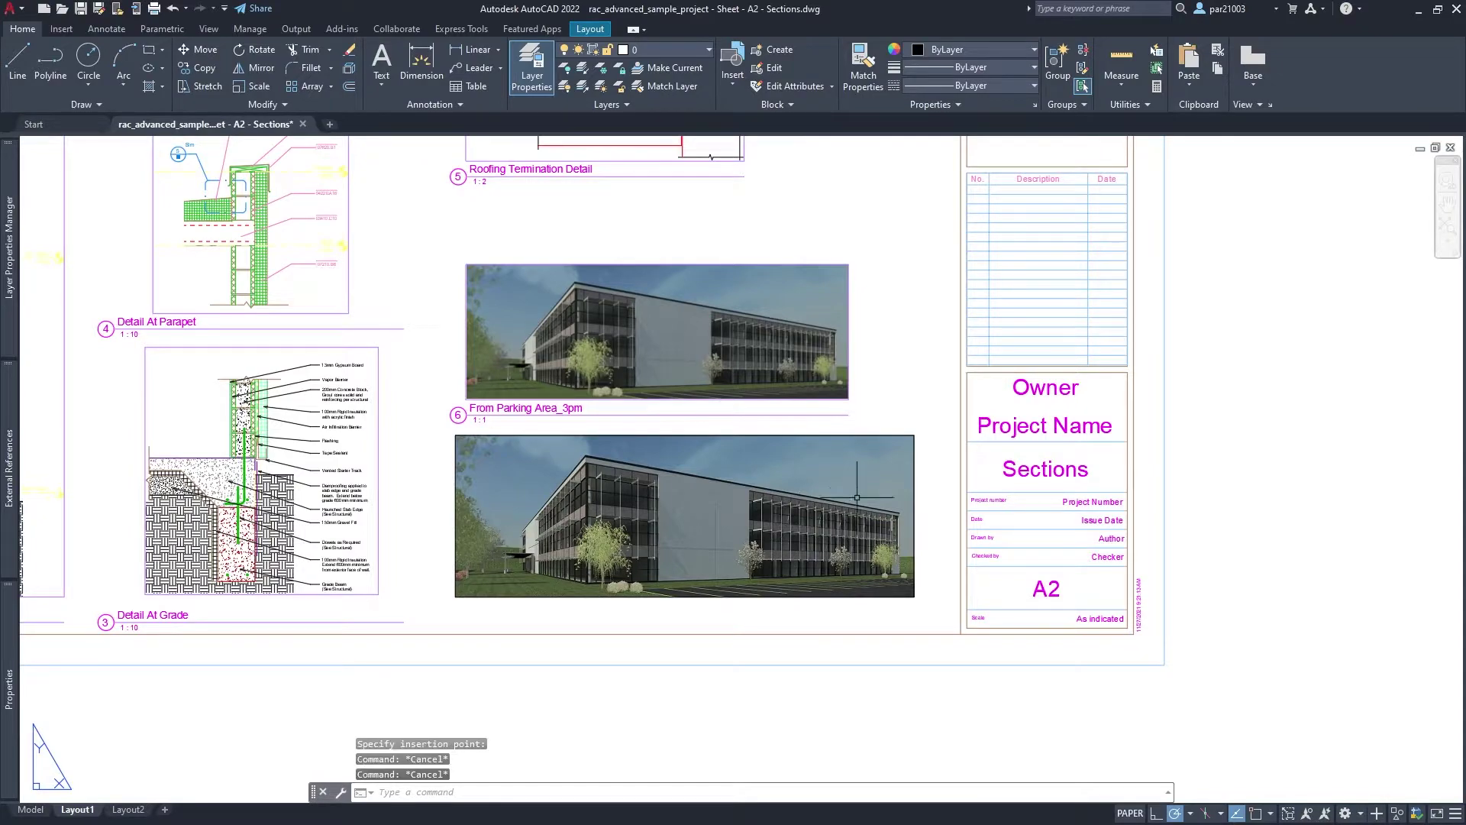
# - Shrink the pasted picture from its top-right corner to match the view's width
pyautogui.click(906, 437)
pyautogui.click(914, 435)
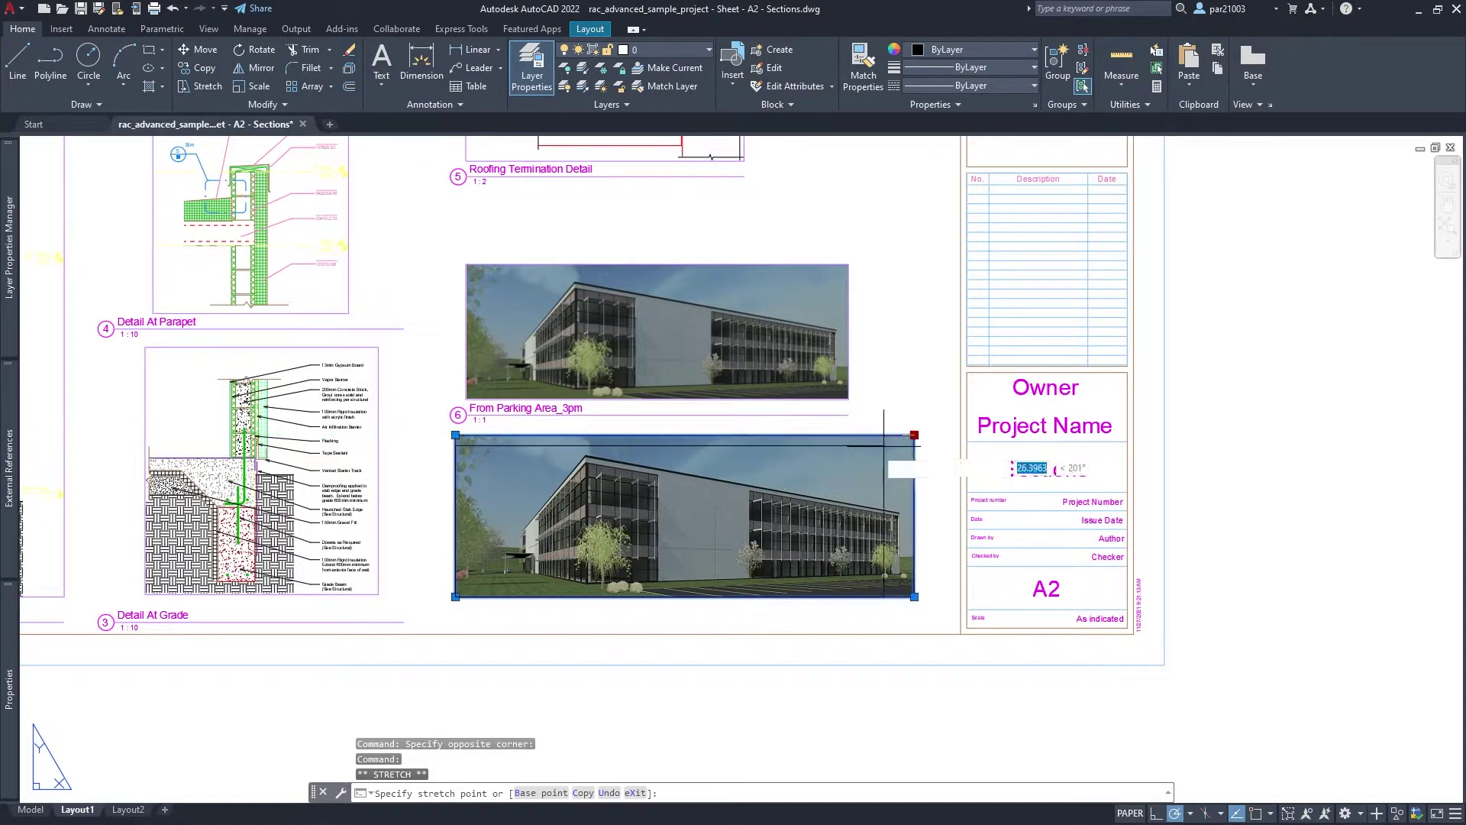
pyautogui.click(825, 458)
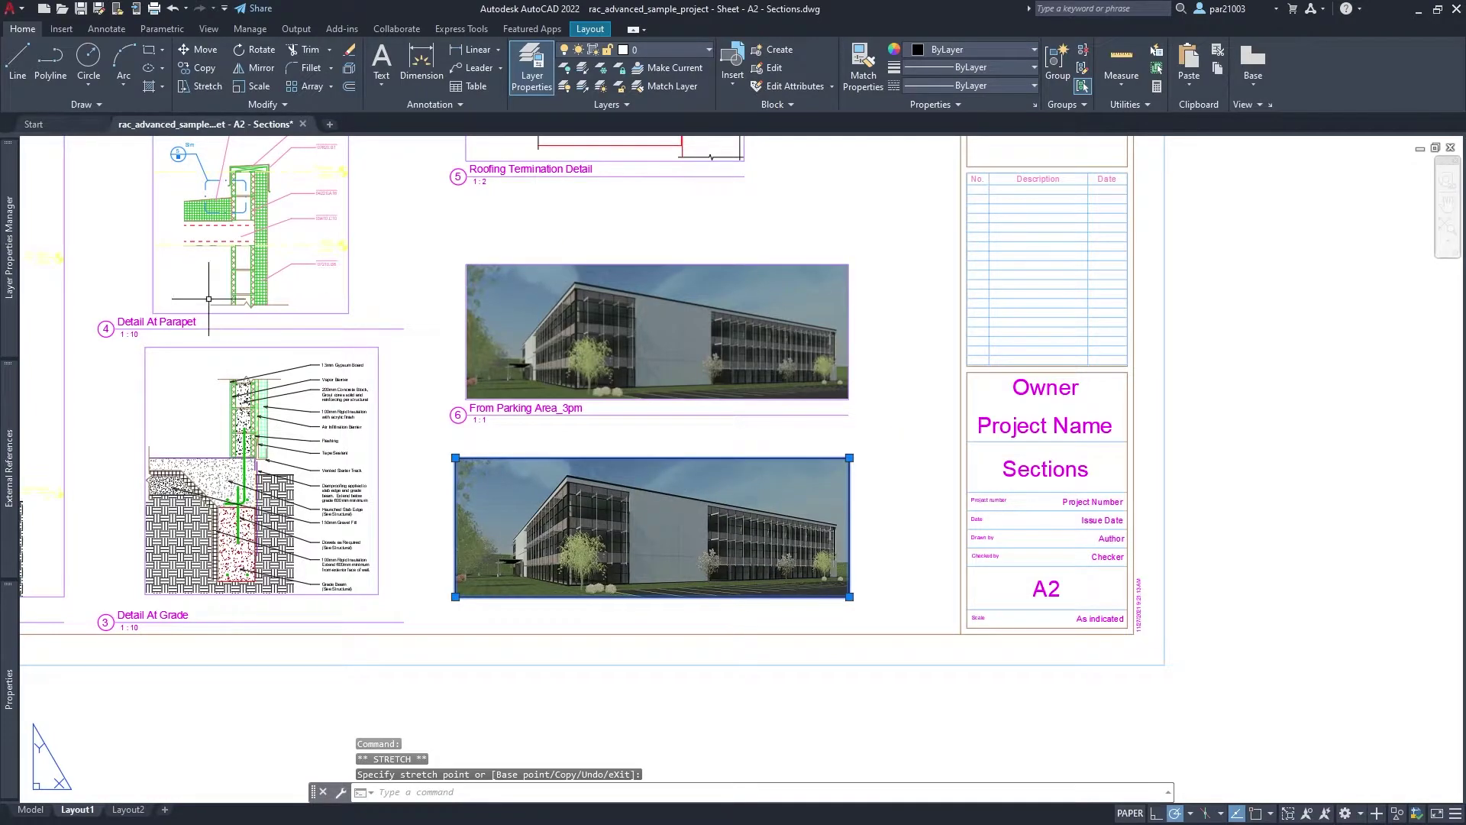
pyautogui.moveTo(10, 488)
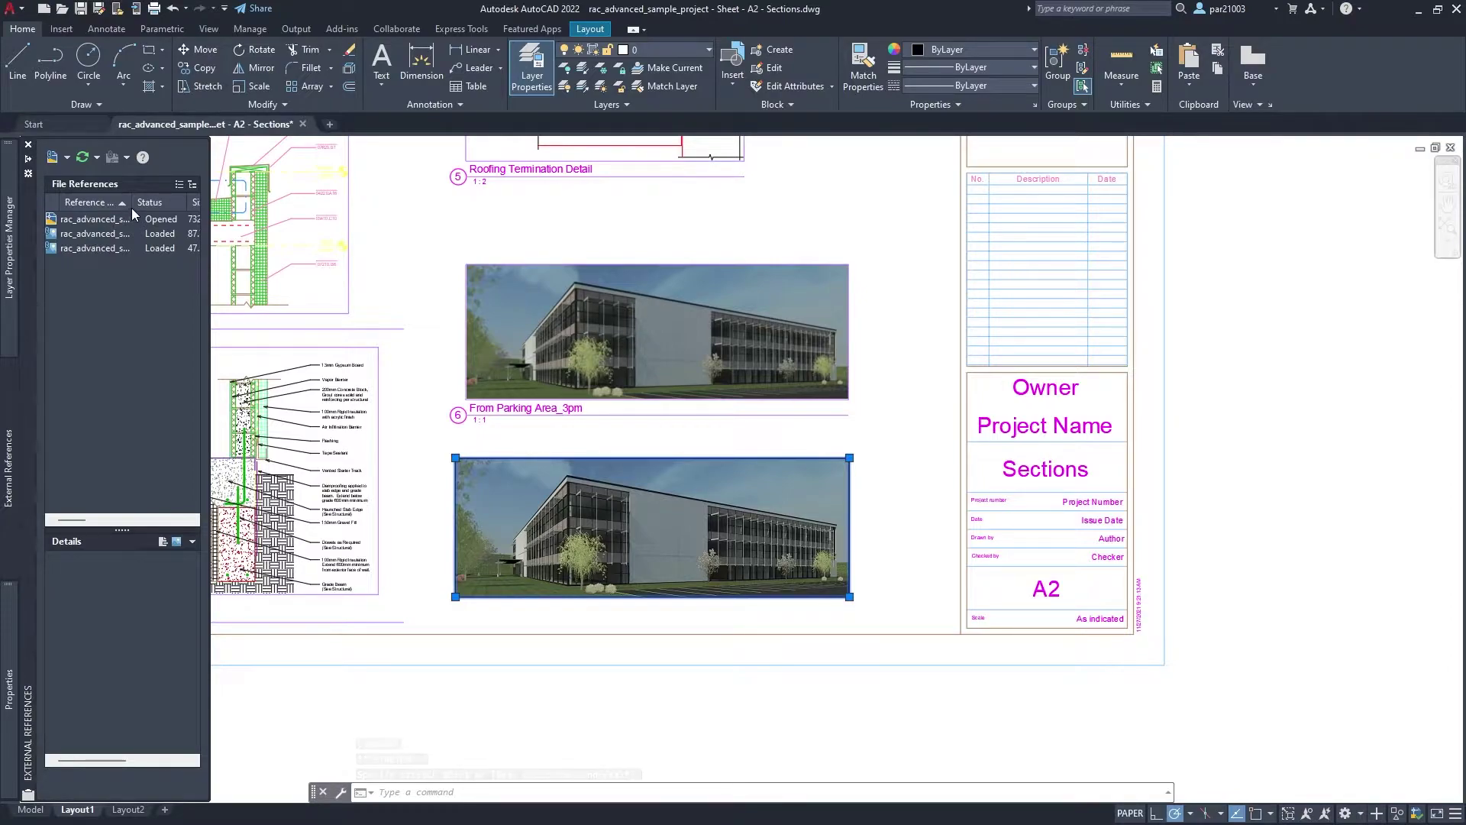
# - Widen the reference name column and detach the linked rendering JPG
pyautogui.moveTo(132, 203); pyautogui.dragTo(330, 174)
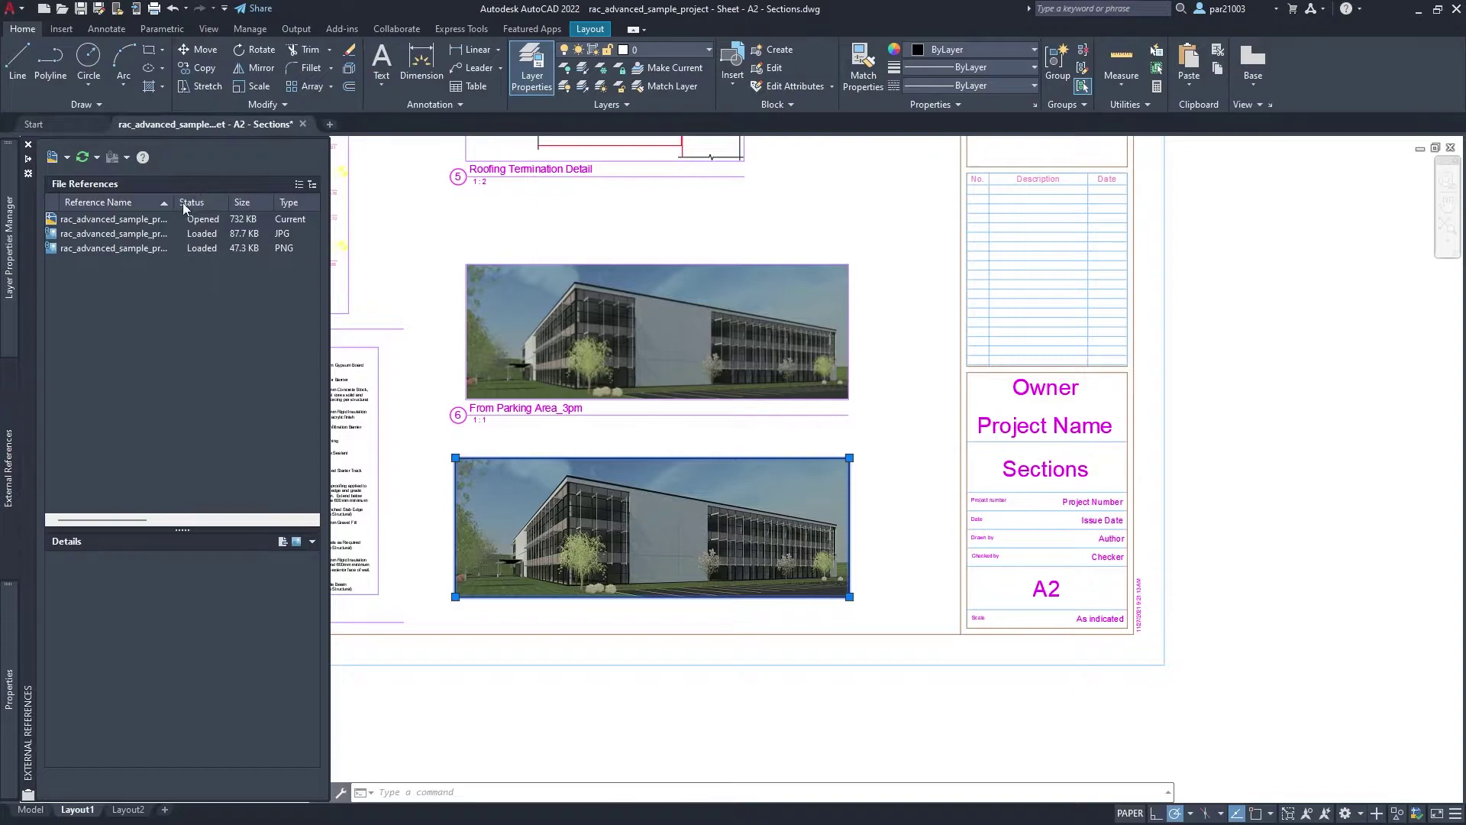
pyautogui.moveTo(176, 203); pyautogui.dragTo(268, 206)
pyautogui.click(162, 236)
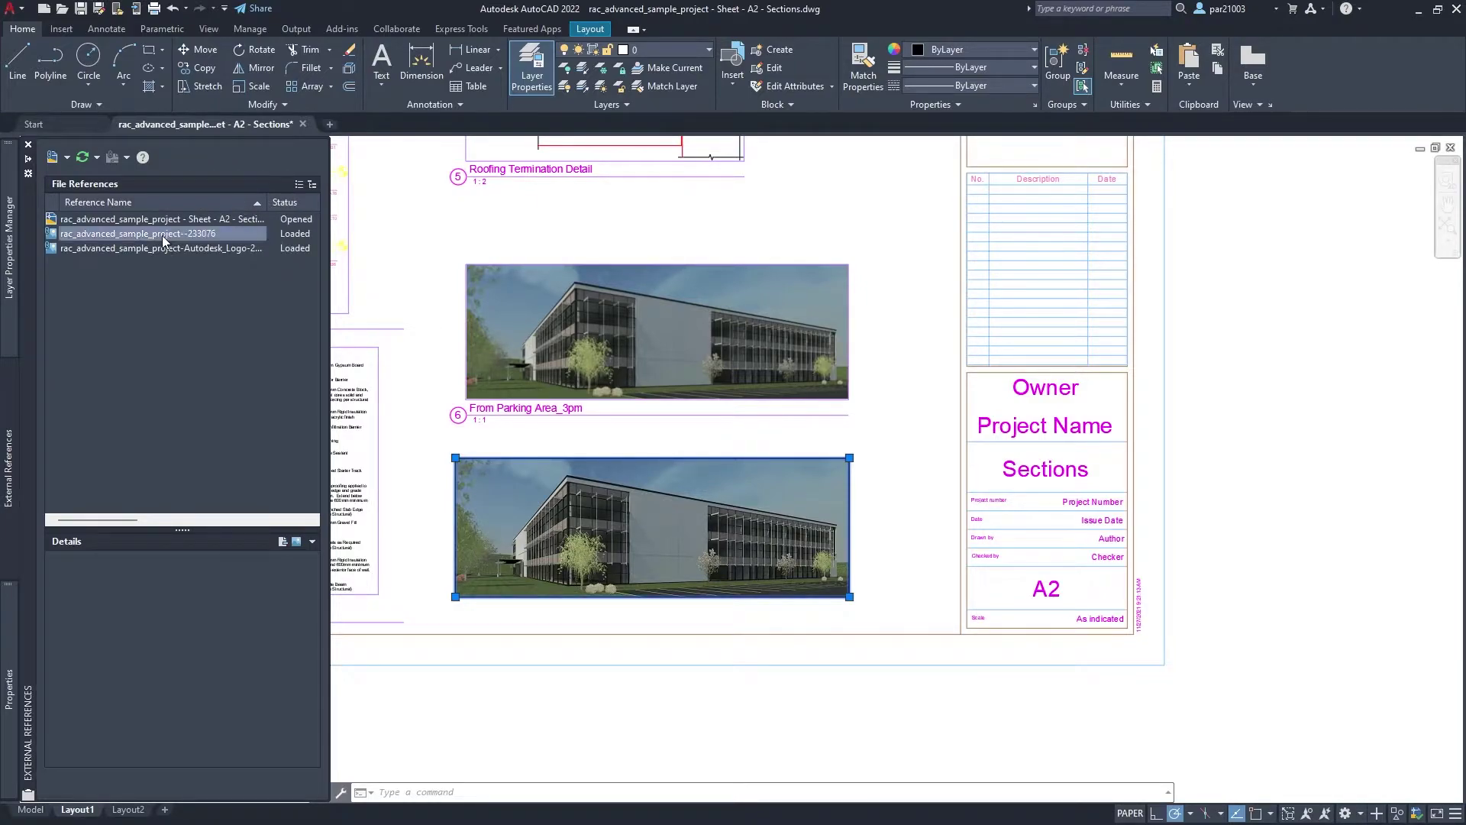
pyautogui.rightClick(163, 240)
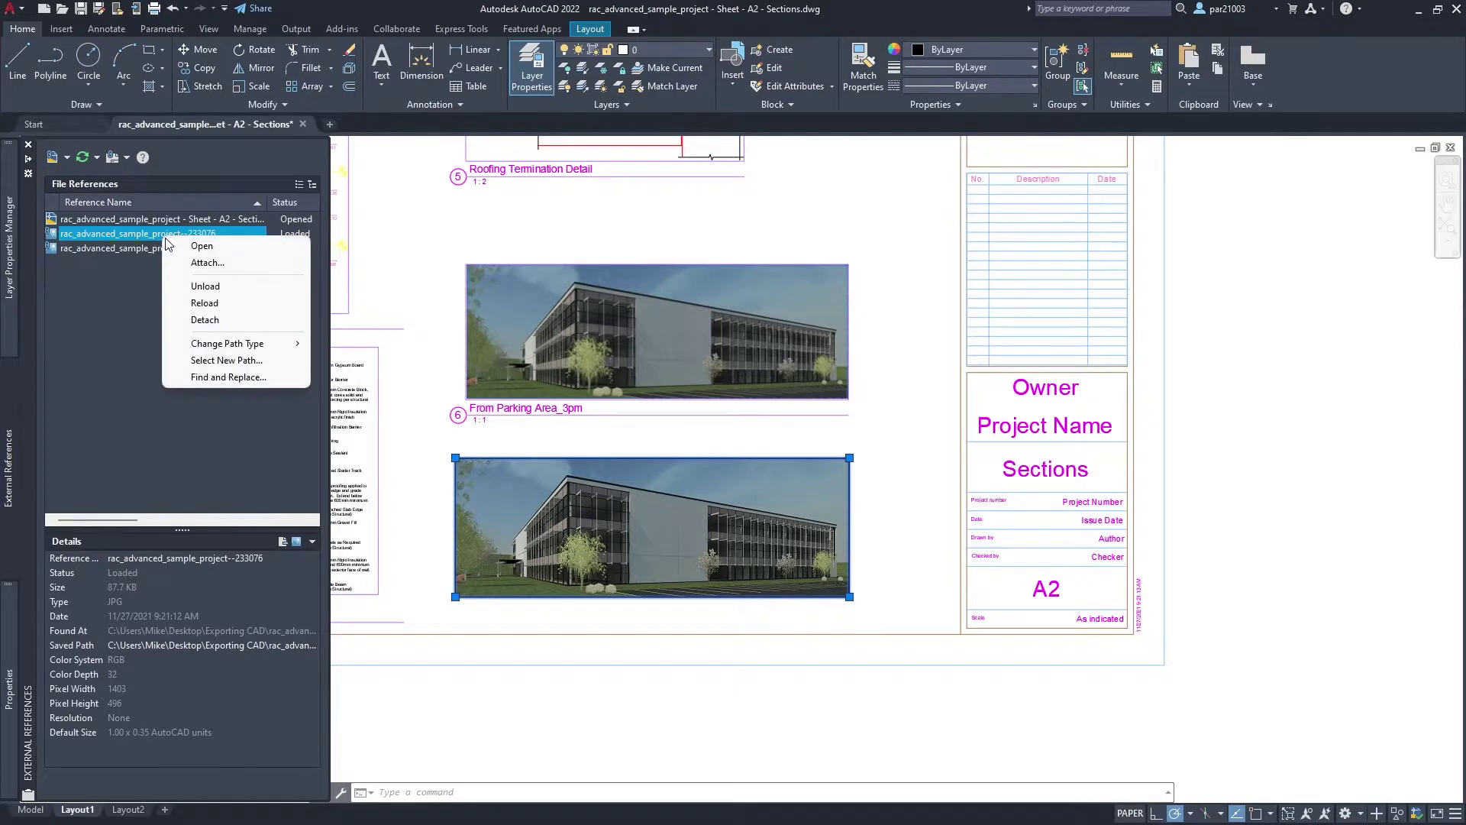
pyautogui.click(205, 319)
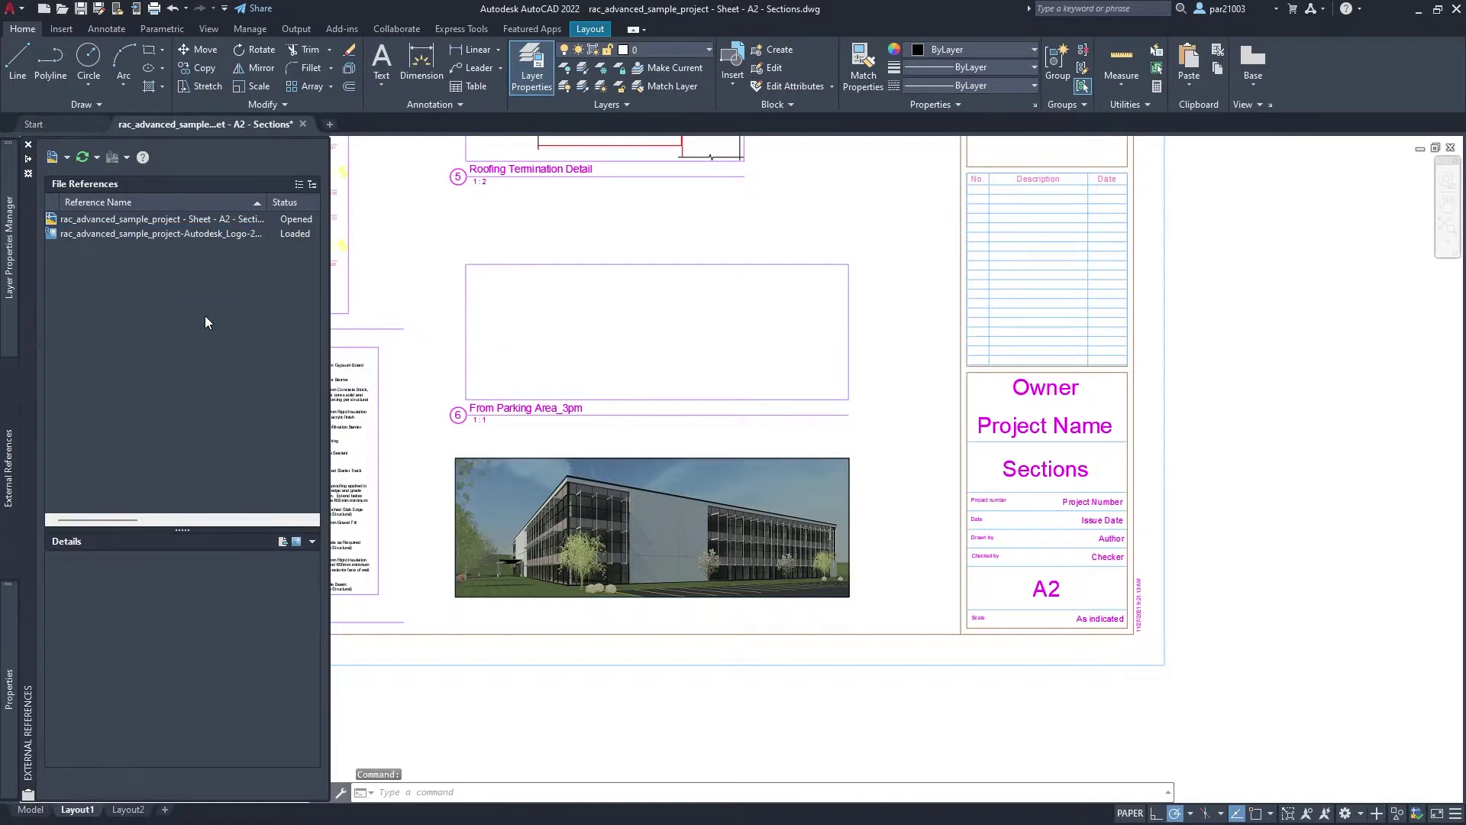
# - Erase the empty viewport frame and MOVE the pasted rendering up into its place
pyautogui.click(465, 313)
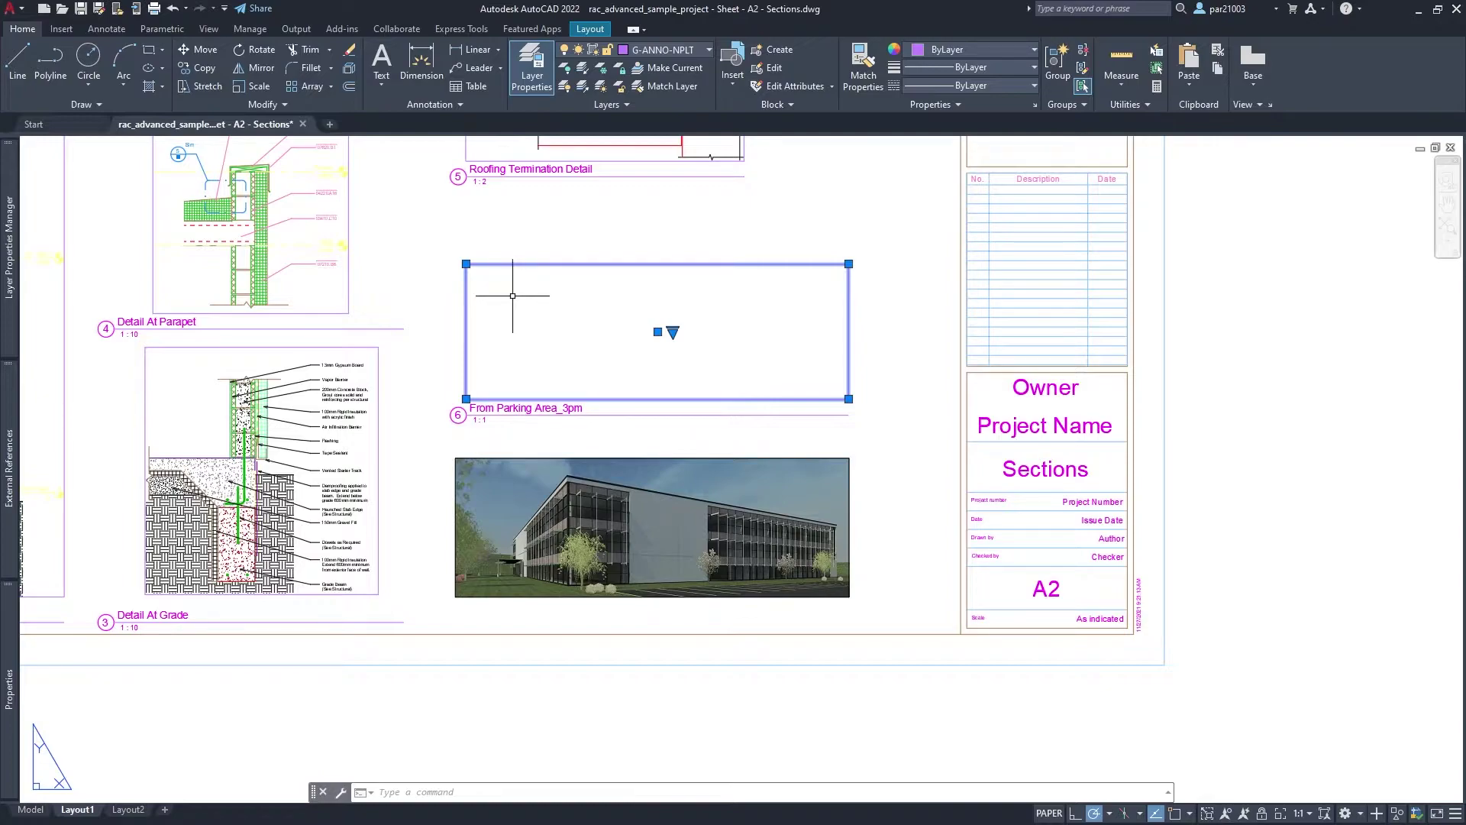
pyautogui.press('Delete')
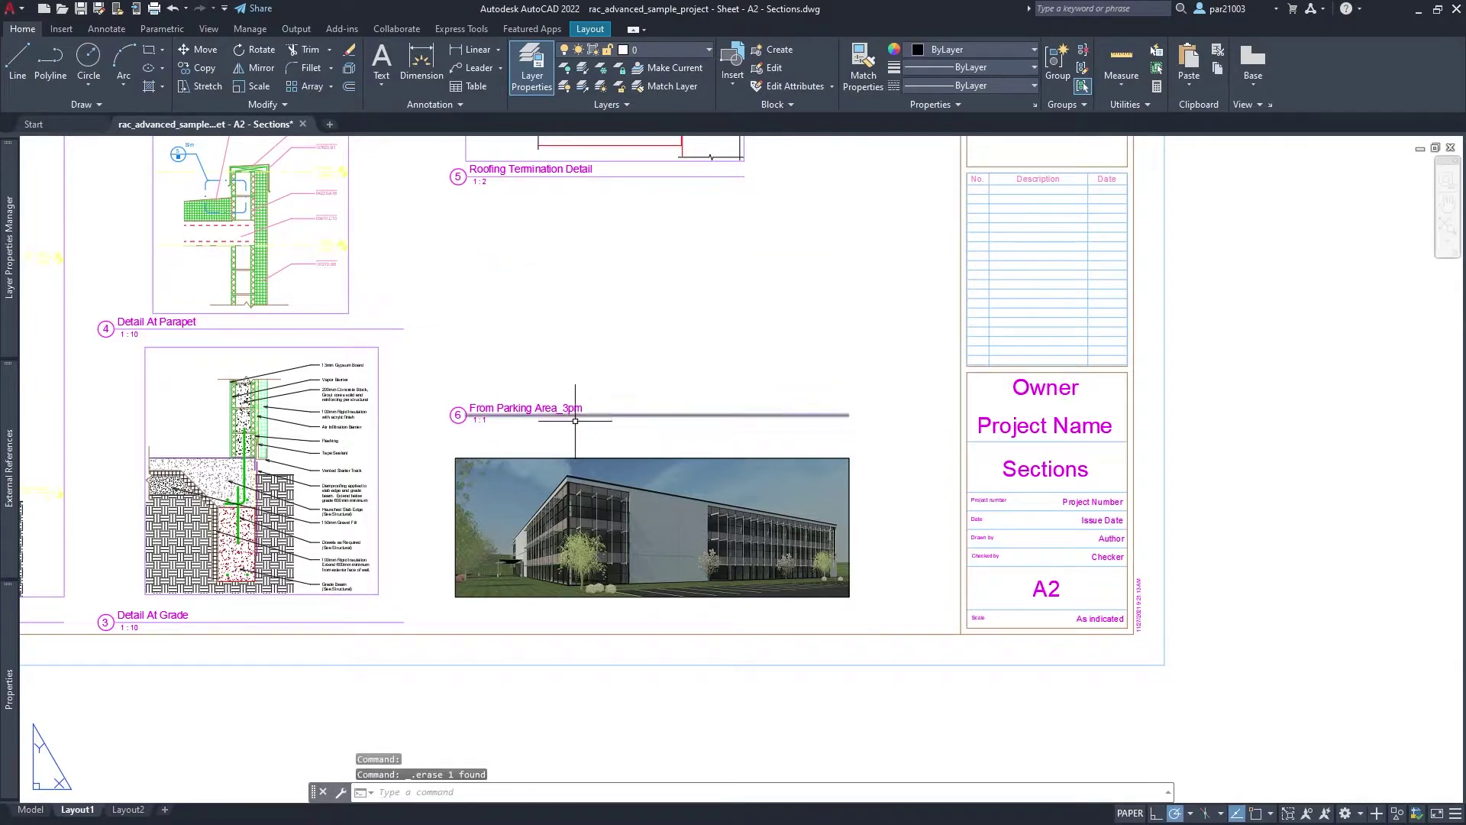
pyautogui.click(538, 457)
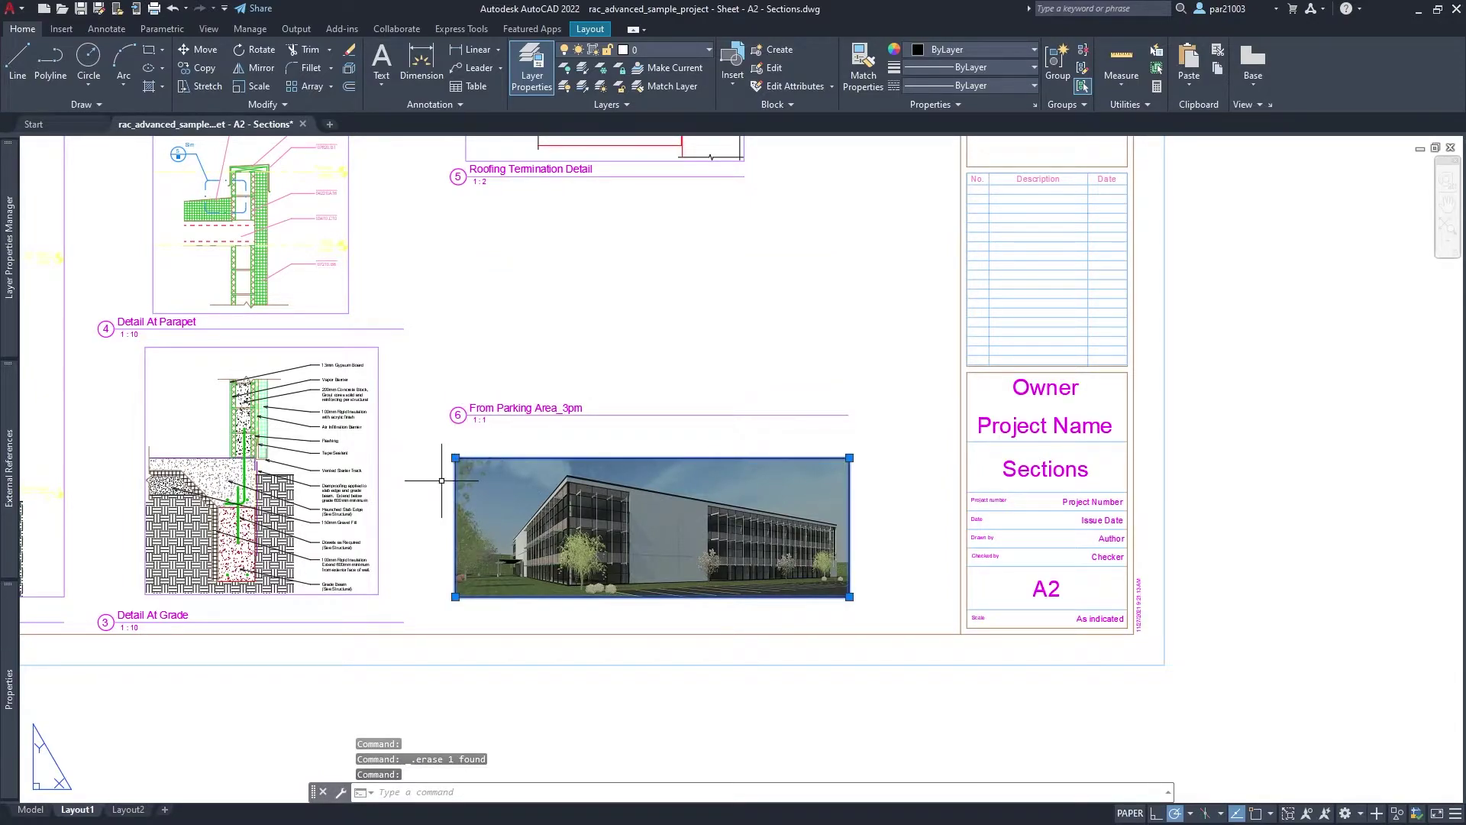
pyautogui.write('m')
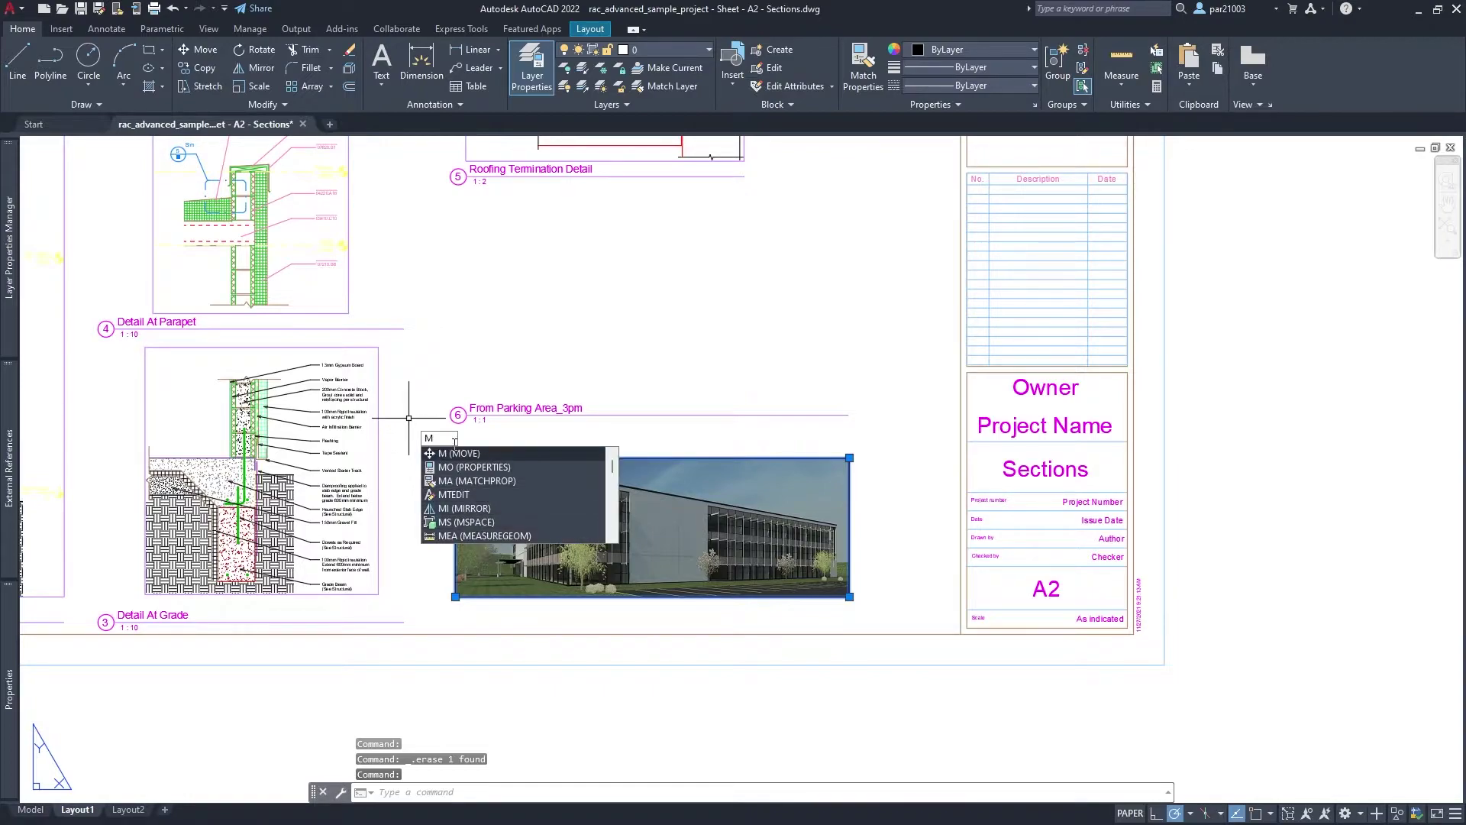
pyautogui.press('Return')
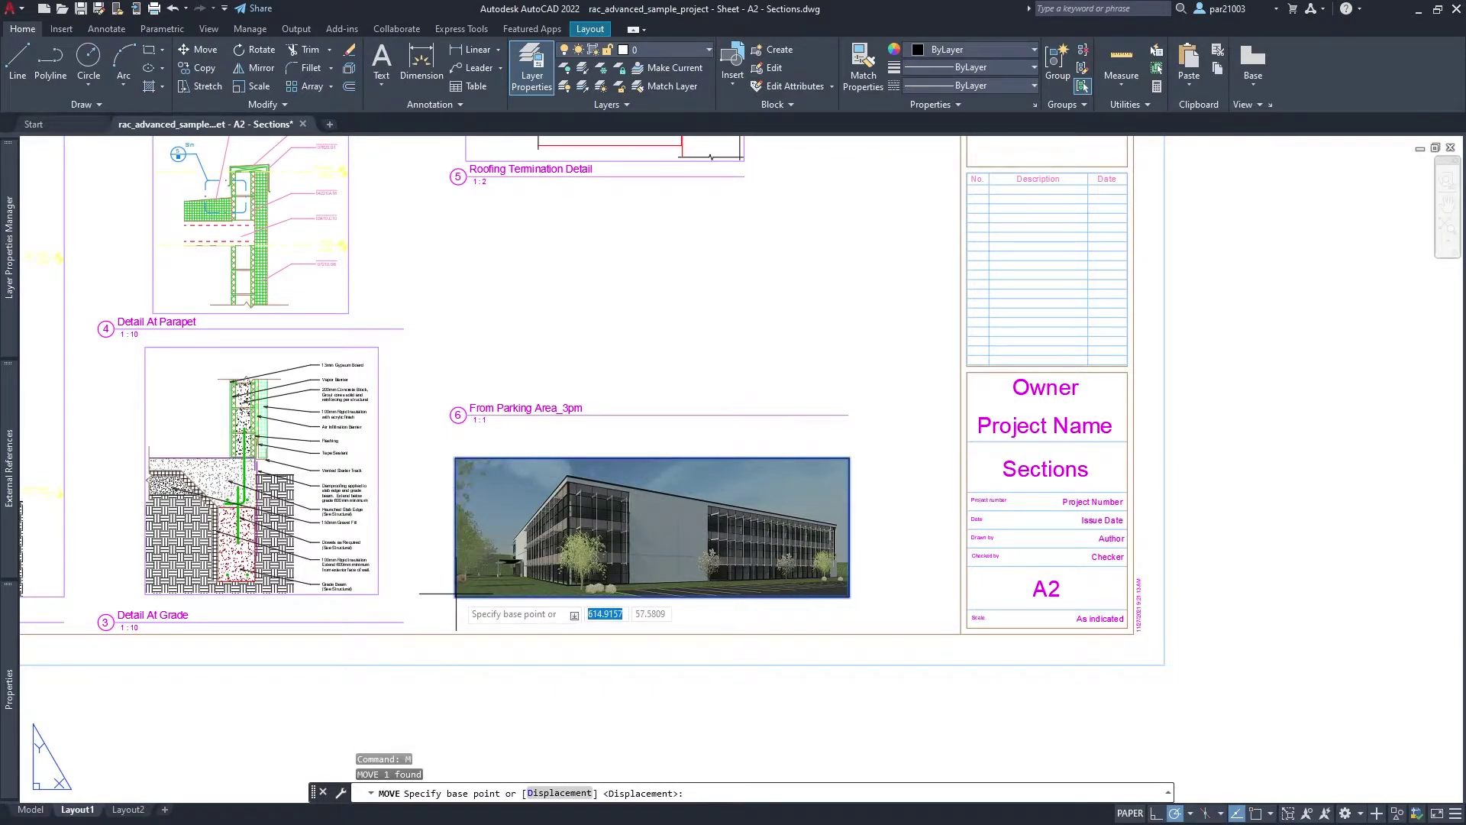
pyautogui.click(455, 596)
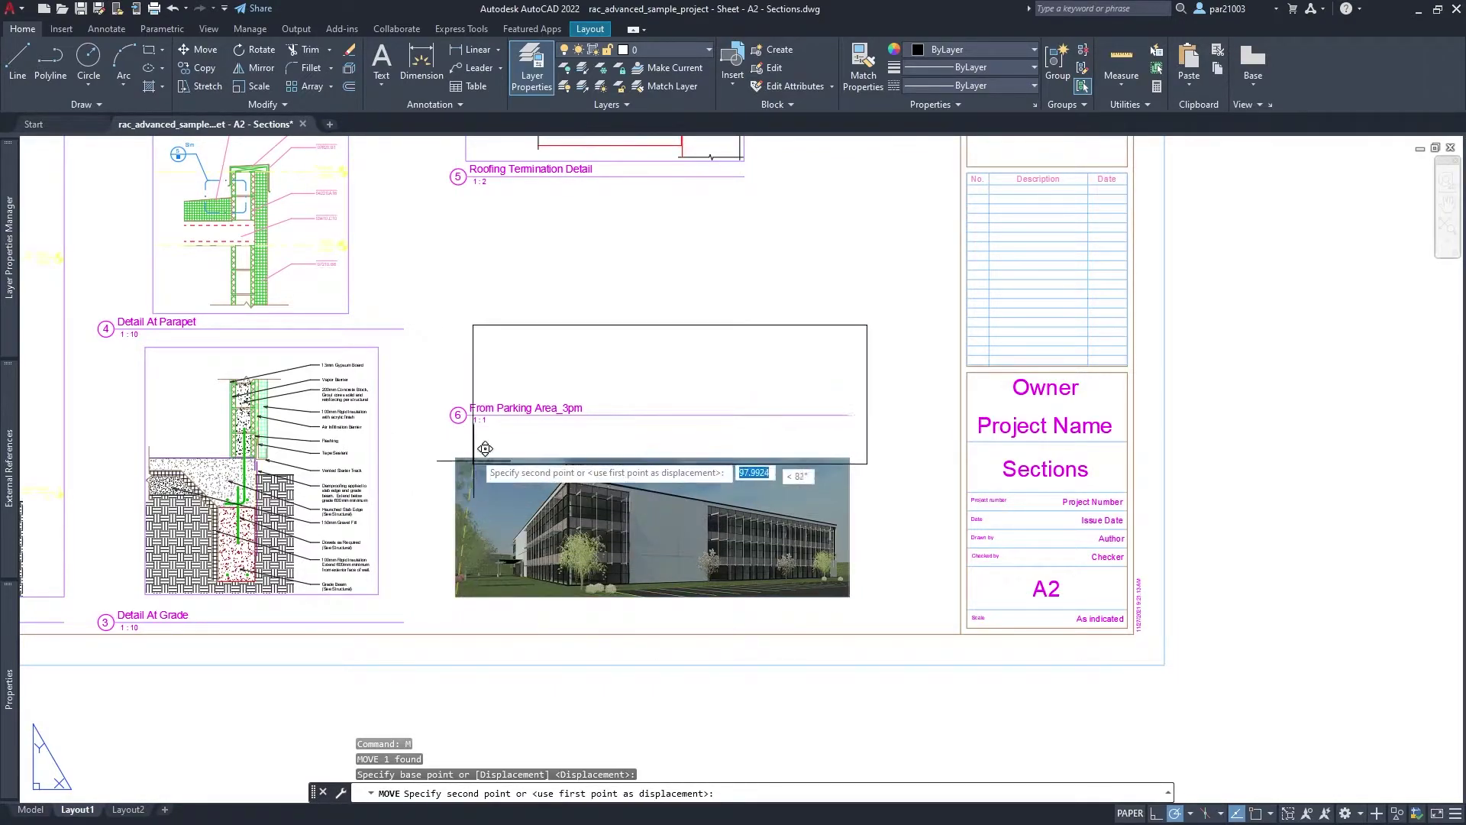
pyautogui.click(456, 390)
pyautogui.press('Escape')
pyautogui.press('Escape')
# - Open the Autodesk logo PNG from the Exporting CAD folder in Paint
pyautogui.scroll(-5, 511, 534)
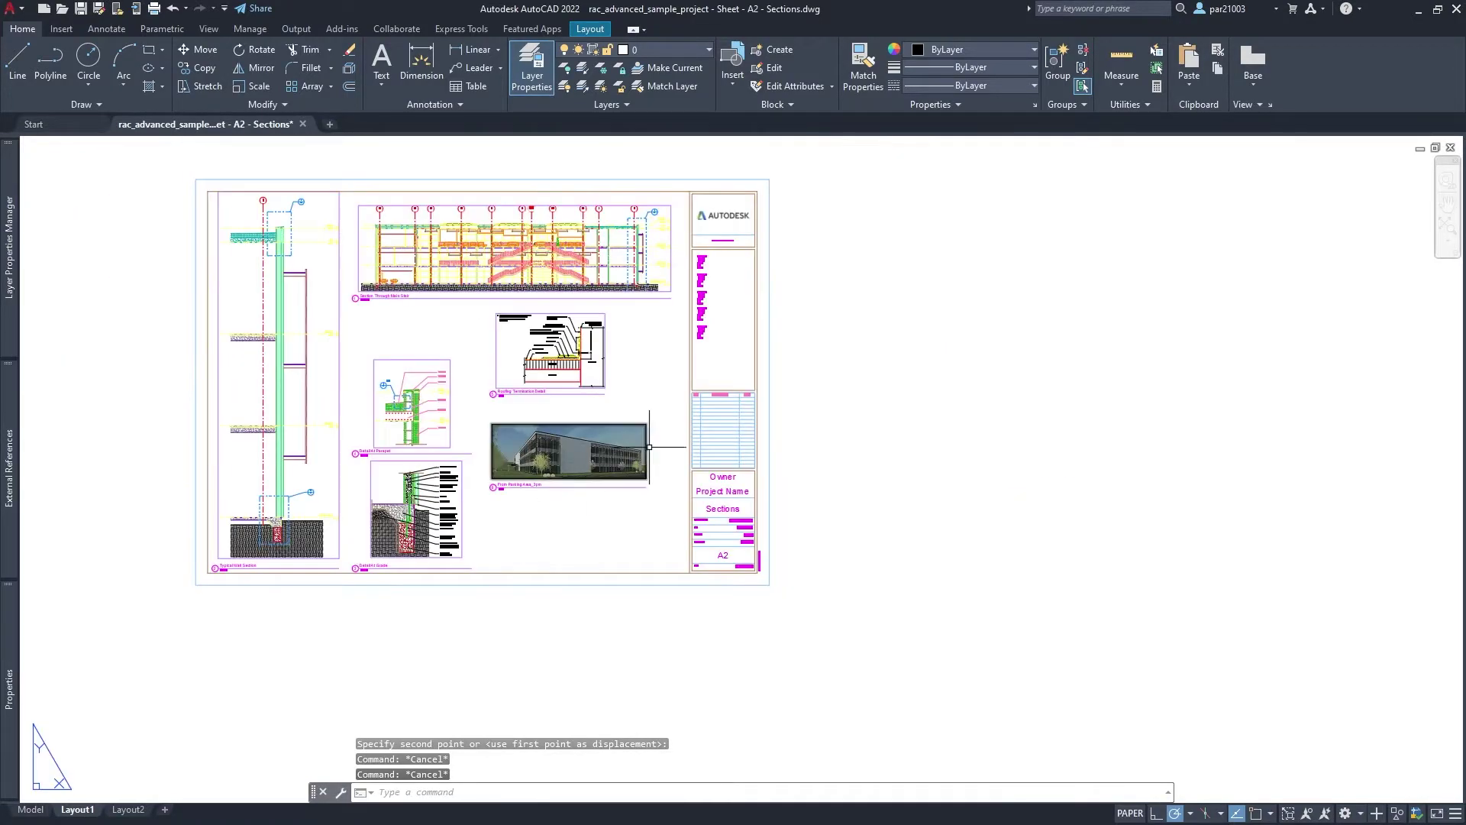
pyautogui.moveTo(650, 446); pyautogui.dragTo(545, 569, button='middle')
pyautogui.scroll(4, 621, 338)
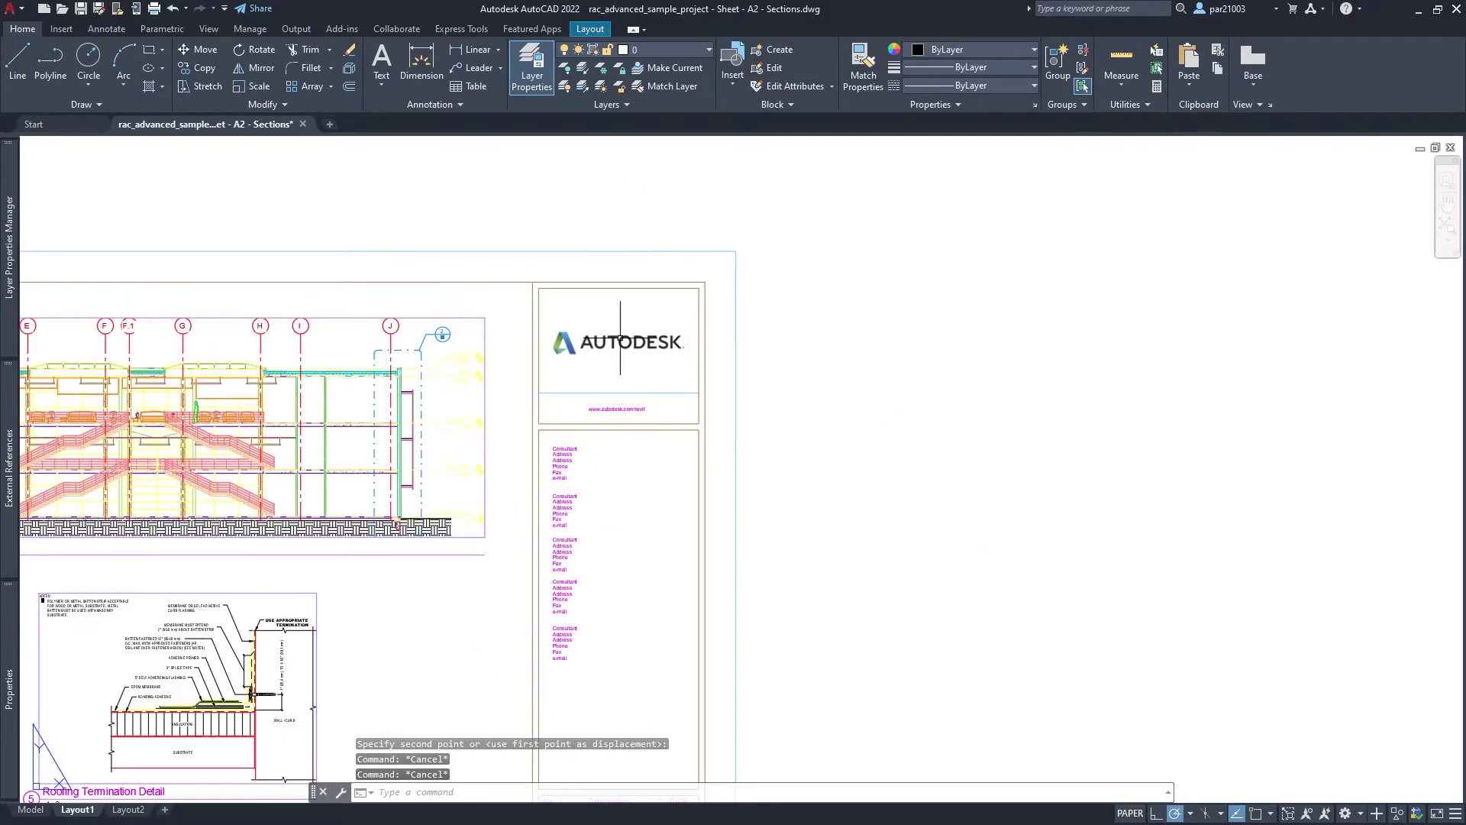
pyautogui.scroll(6, 620, 338)
pyautogui.scroll(-2, 603, 340)
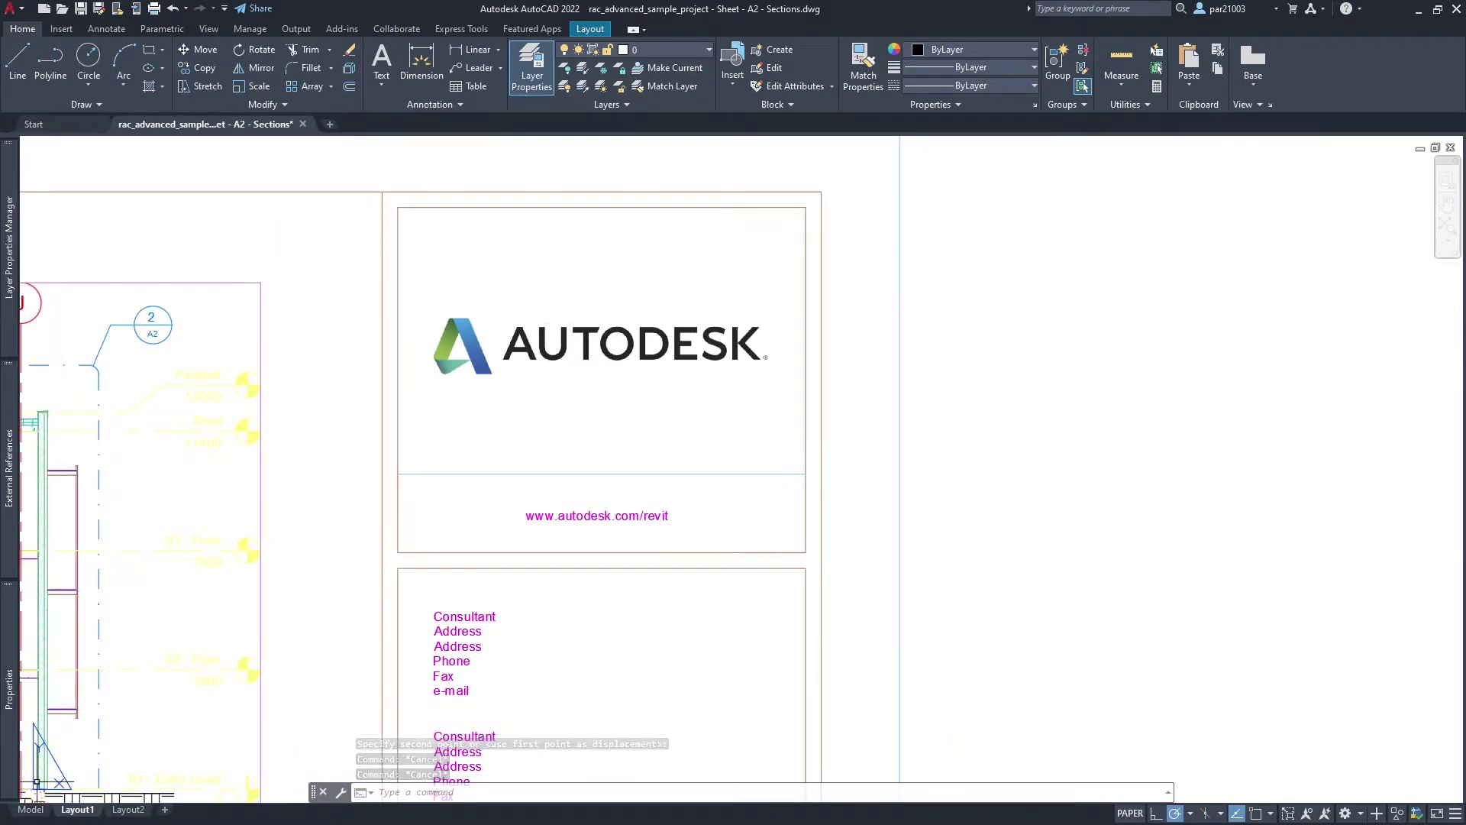
pyautogui.hotkey('alt', 'Tab')
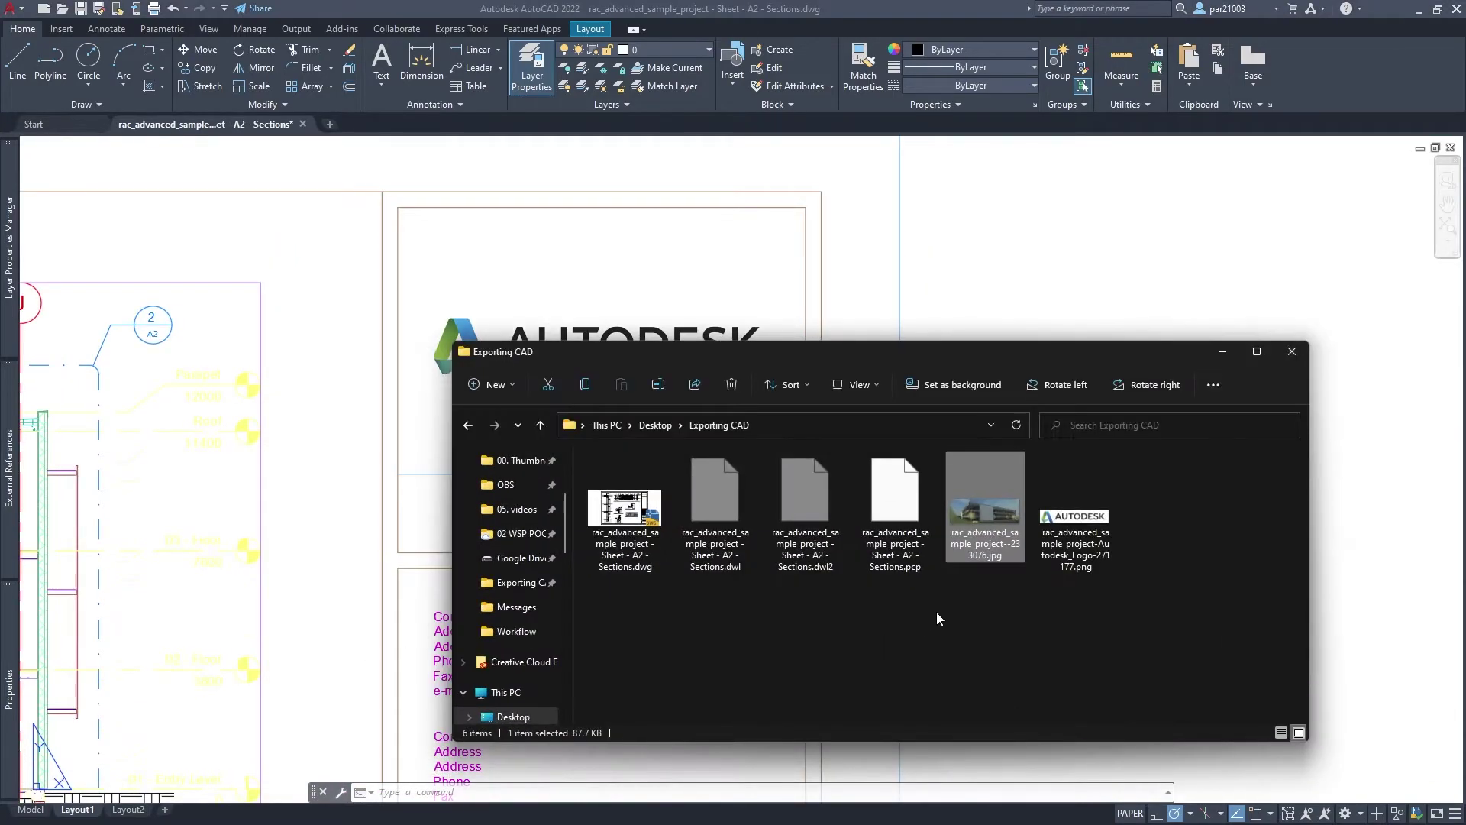
pyautogui.click(1084, 547)
pyautogui.rightClick(1084, 537)
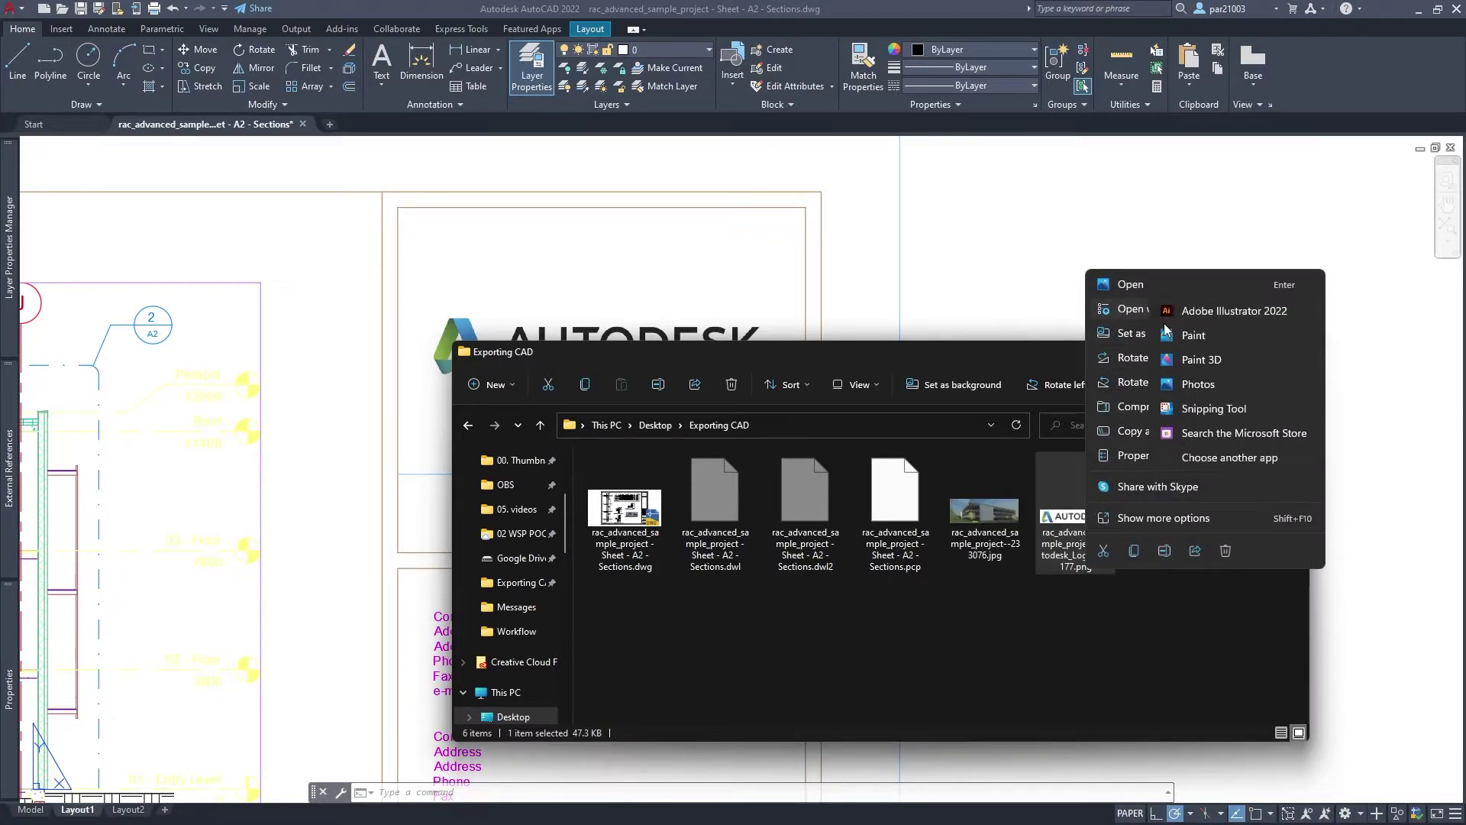
pyautogui.click(1169, 322)
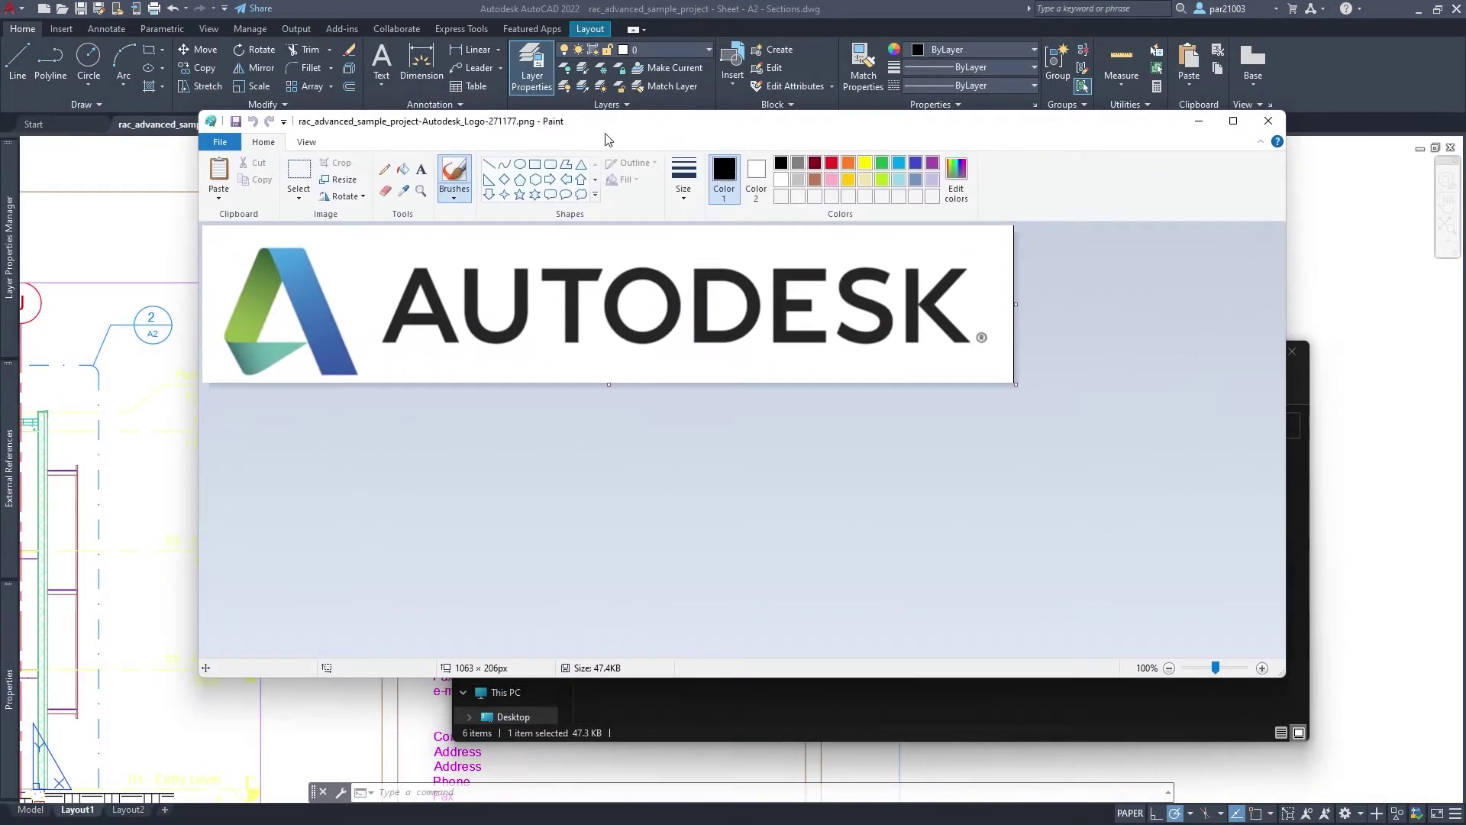
# - Copy the whole Autodesk logo image in Paint and minimize Paint
pyautogui.hotkey('ctrl', 'a')
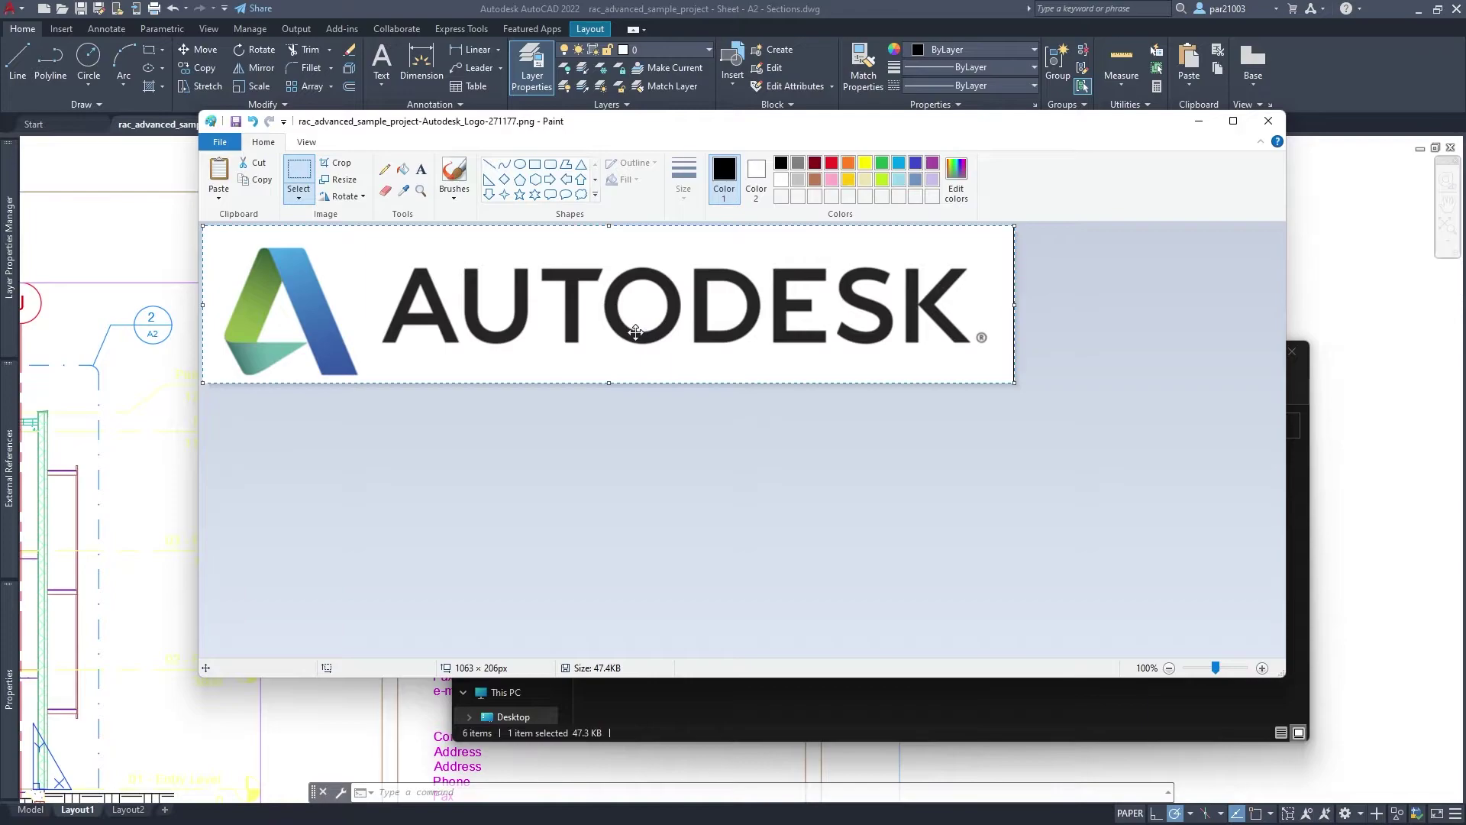
pyautogui.click(1198, 120)
# - Paste the copied logo onto the sheet as a Paintbrush Picture
pyautogui.click(1220, 354)
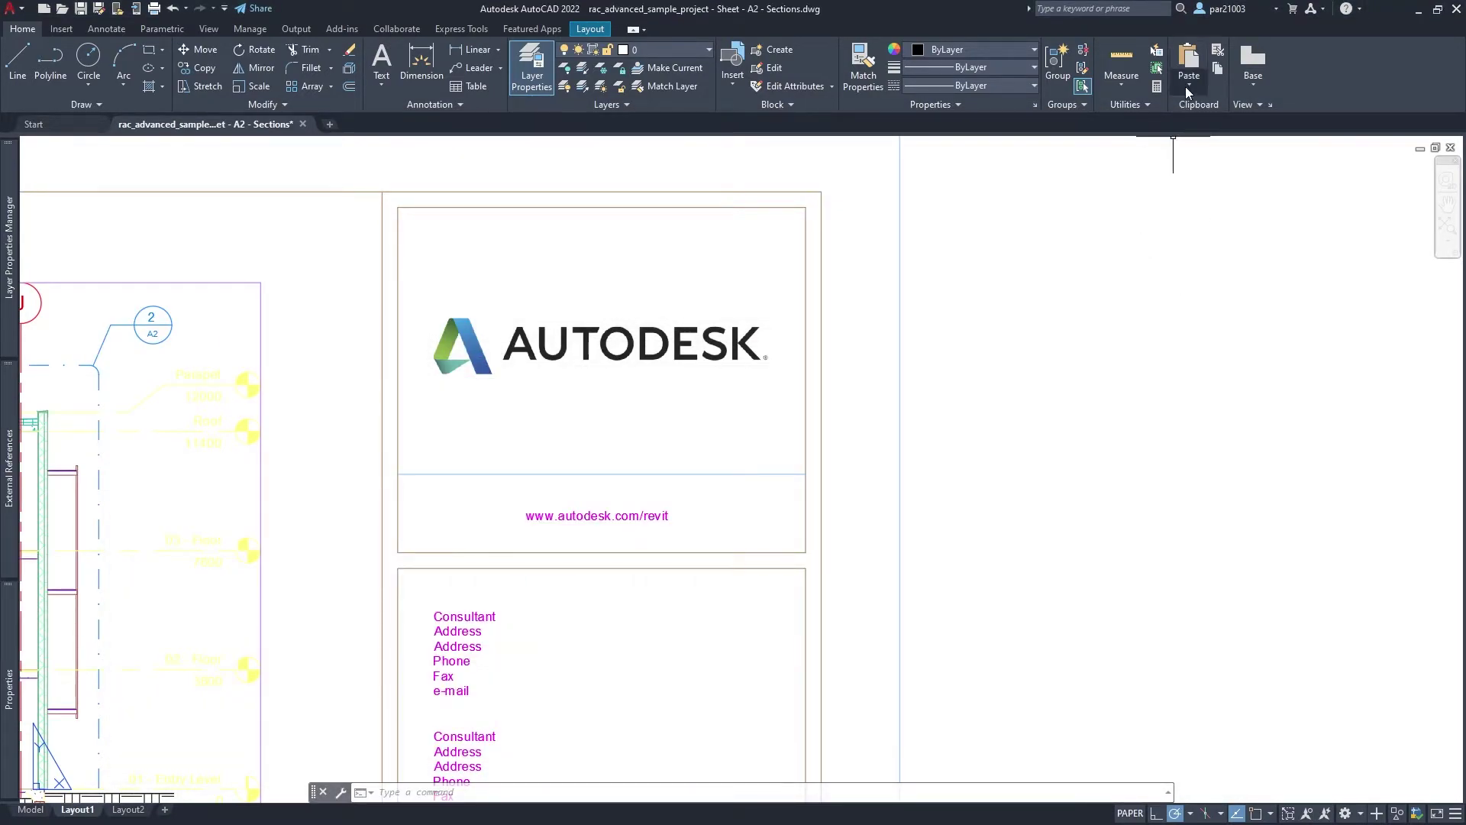
pyautogui.click(1189, 83)
pyautogui.click(1220, 231)
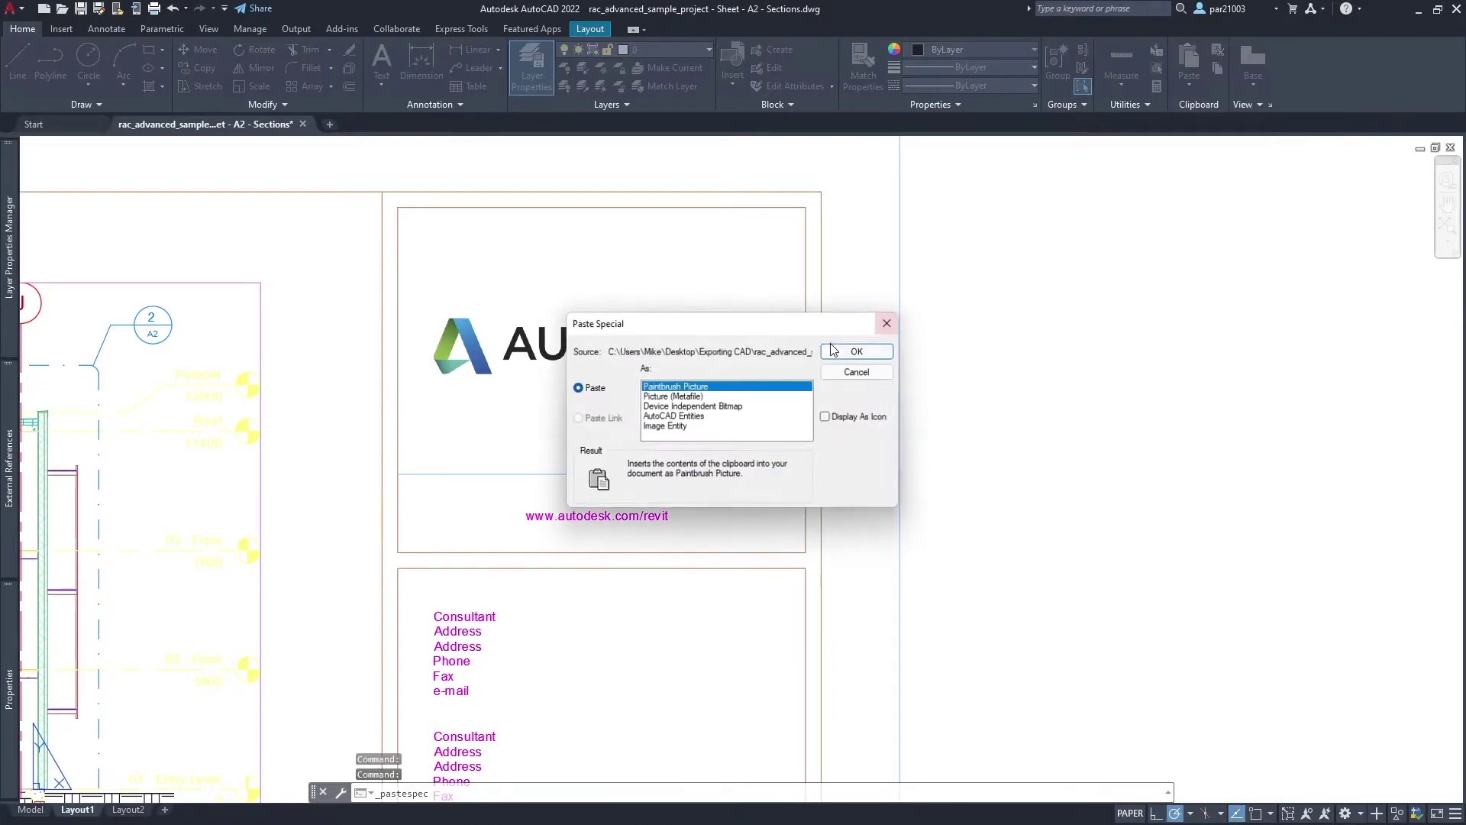
pyautogui.click(859, 351)
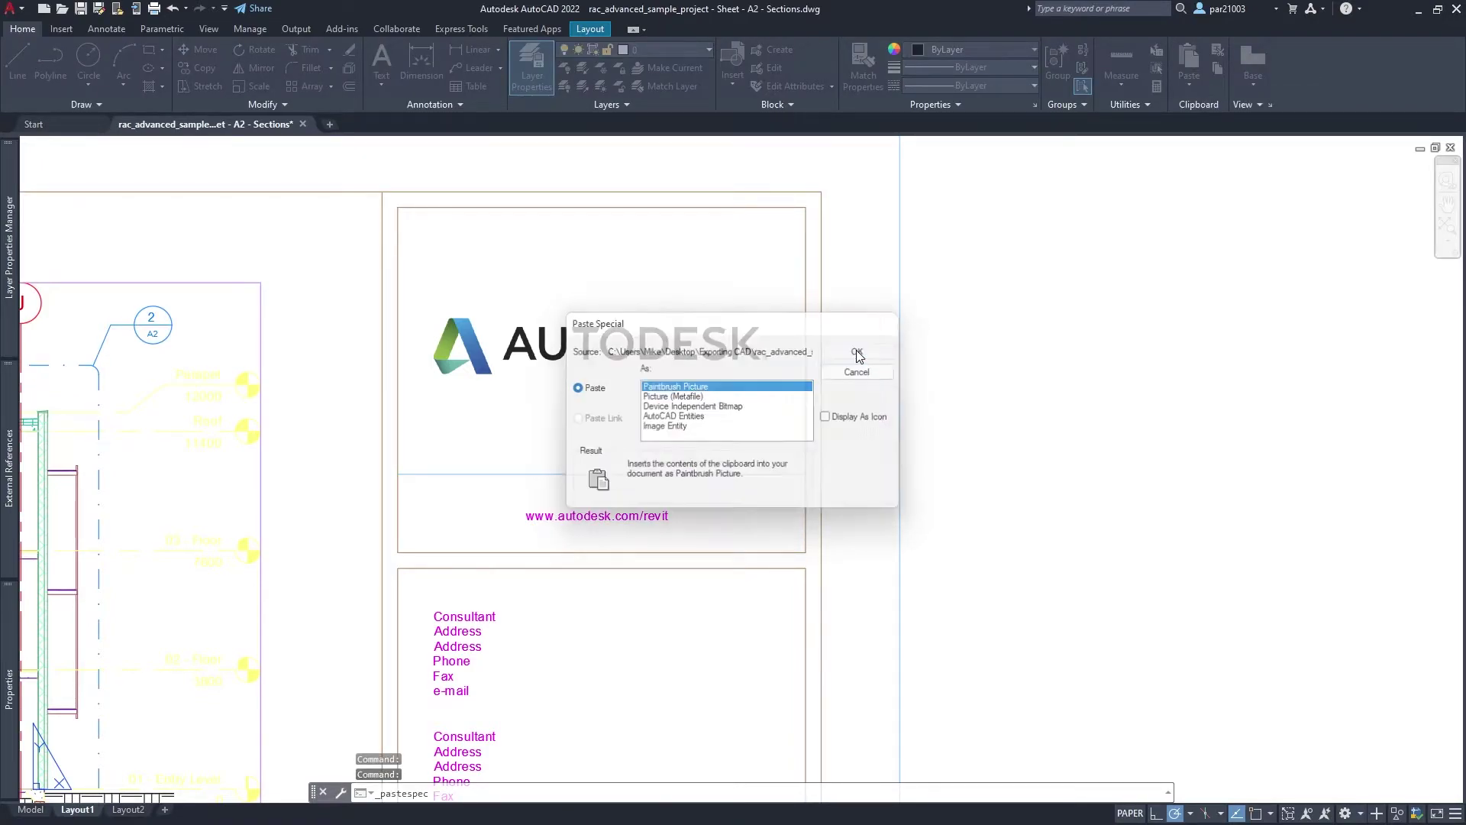
pyautogui.scroll(-5, 865, 443)
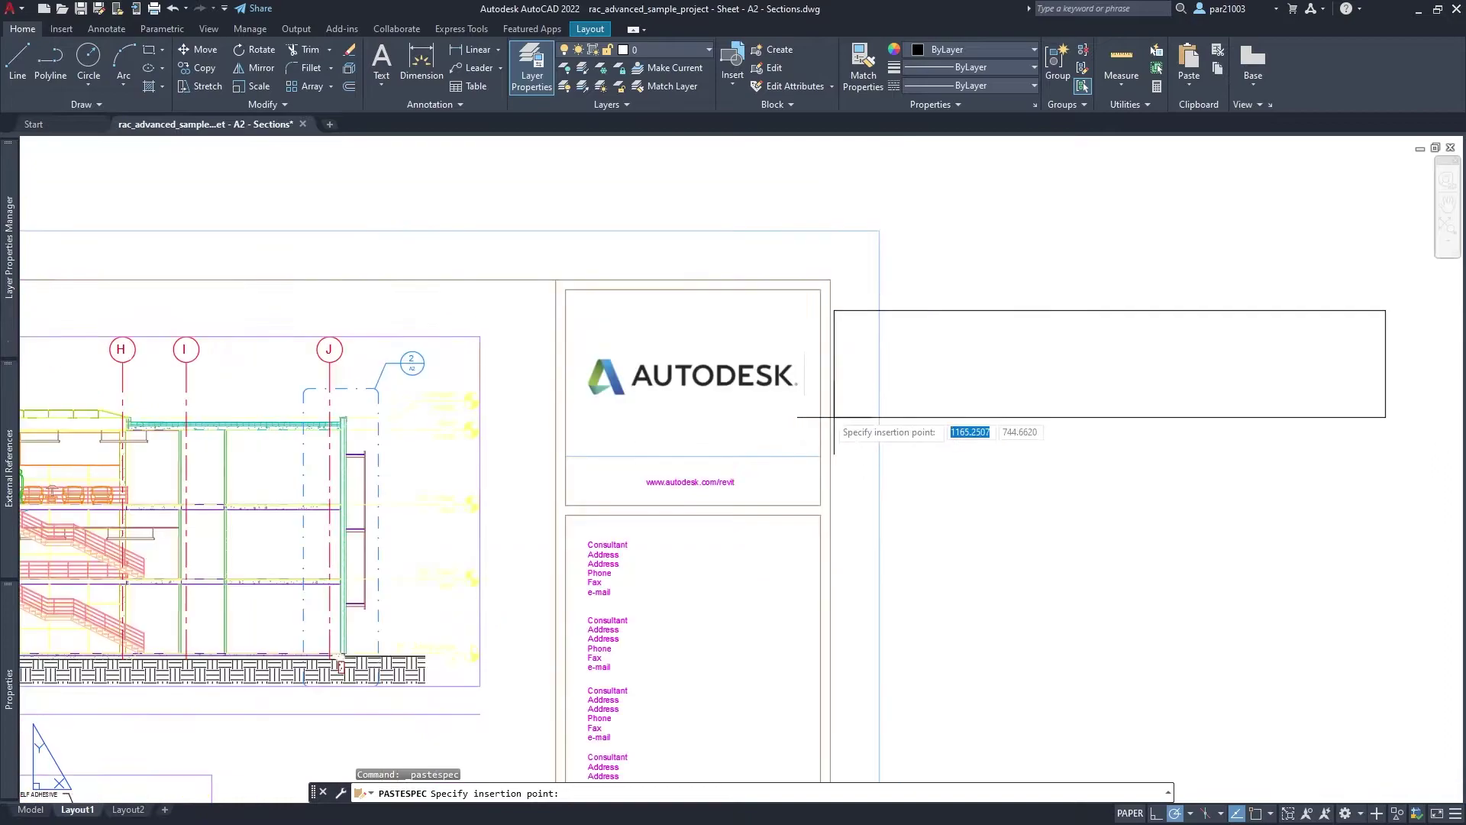
pyautogui.click(852, 413)
pyautogui.scroll(6, 852, 413)
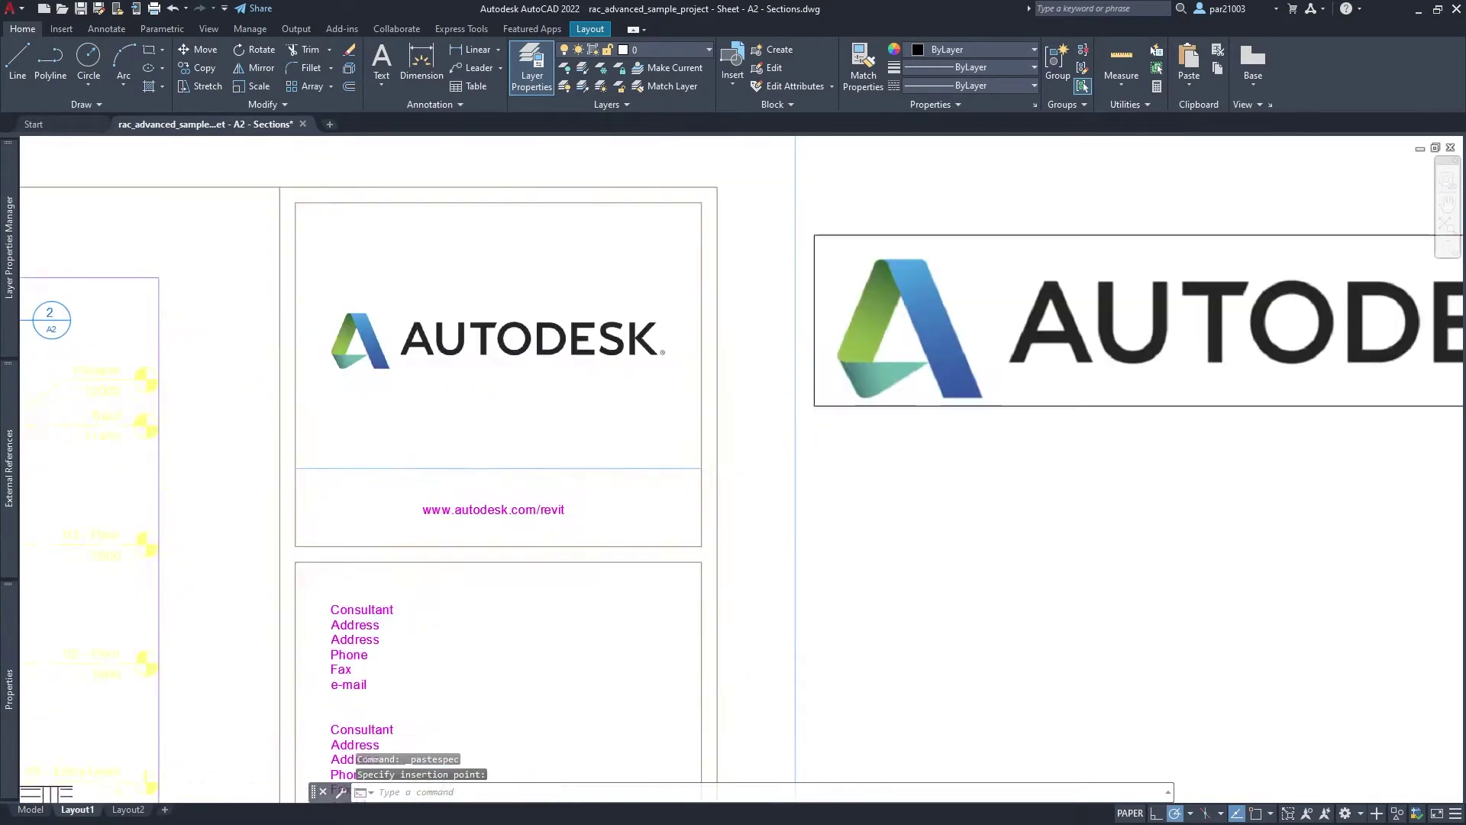
pyautogui.scroll(-2, 873, 410)
pyautogui.click(872, 410)
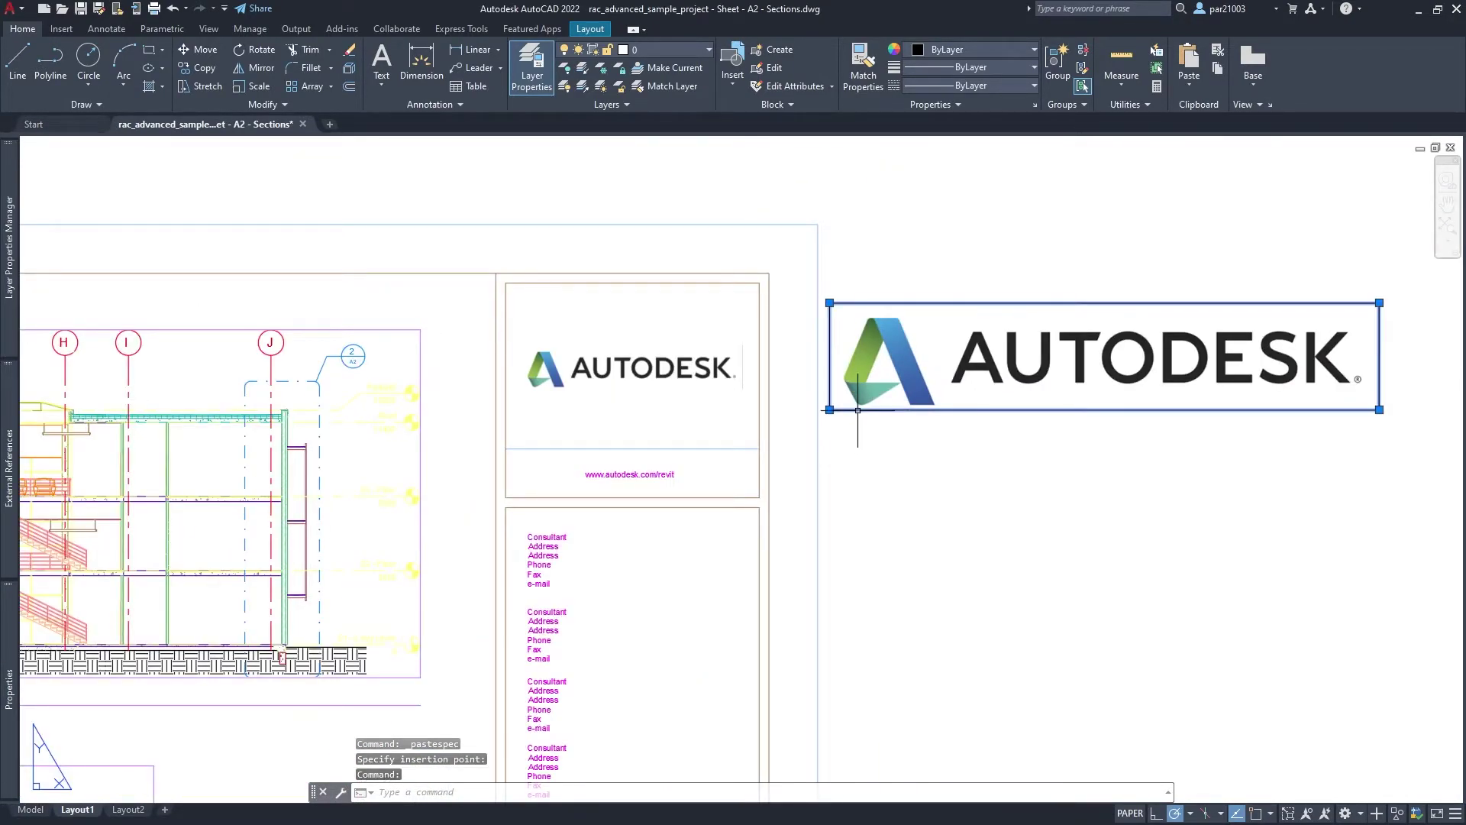
# - Move the pasted logo by its lower-left corner to just above the title block
pyautogui.write('m')
pyautogui.press('Return')
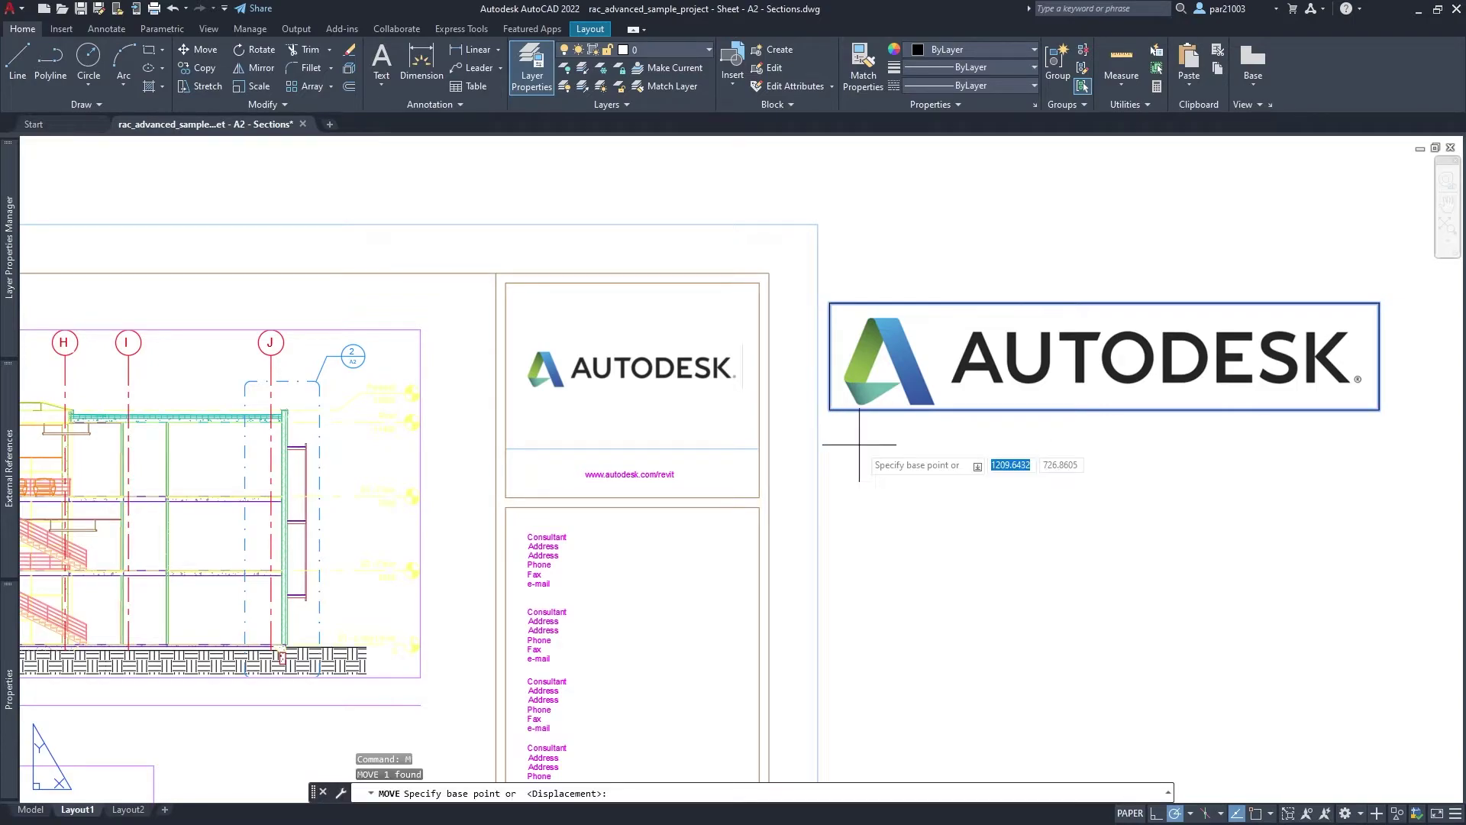
pyautogui.click(832, 409)
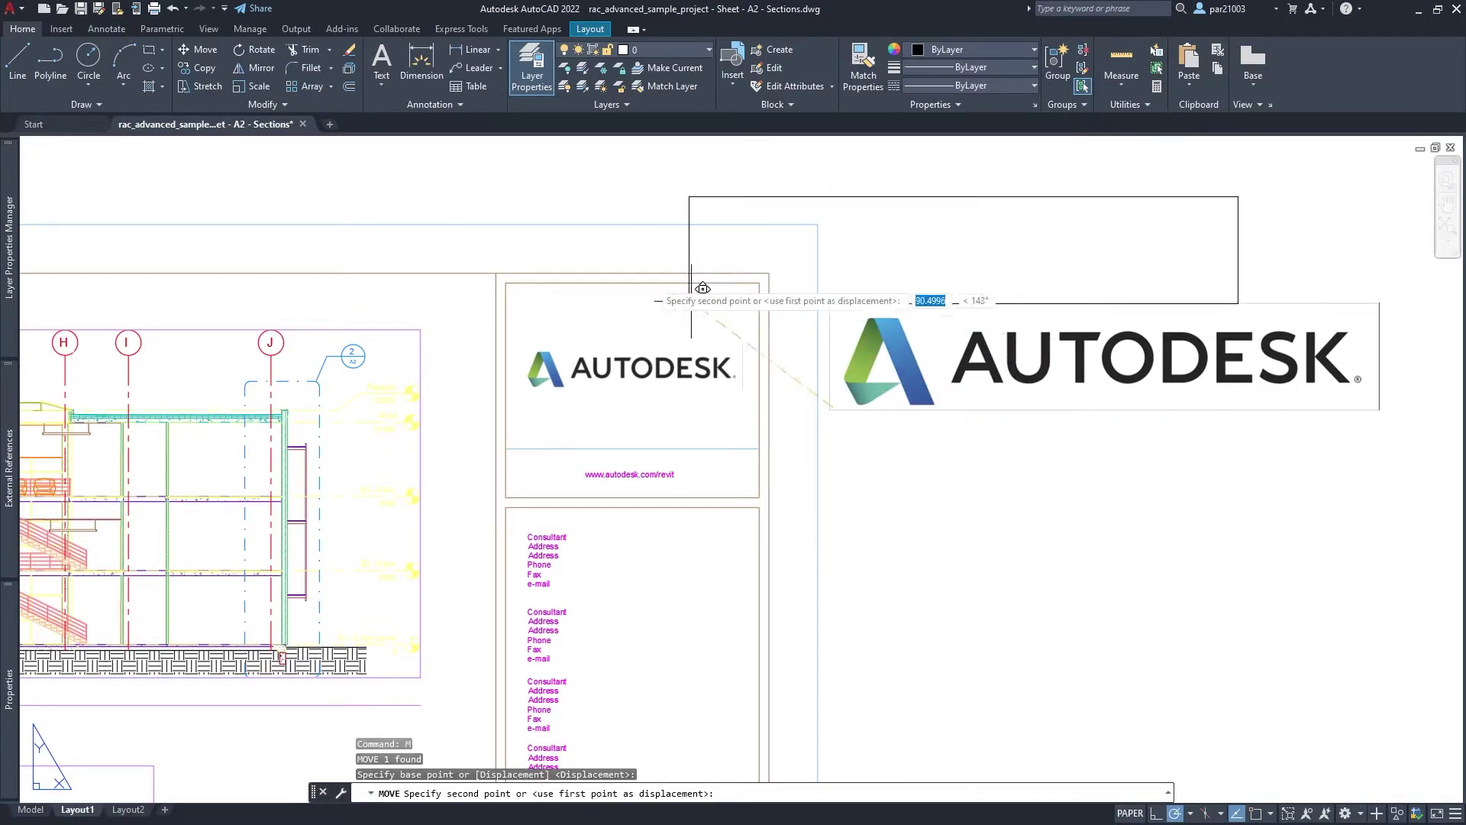
pyautogui.click(521, 253)
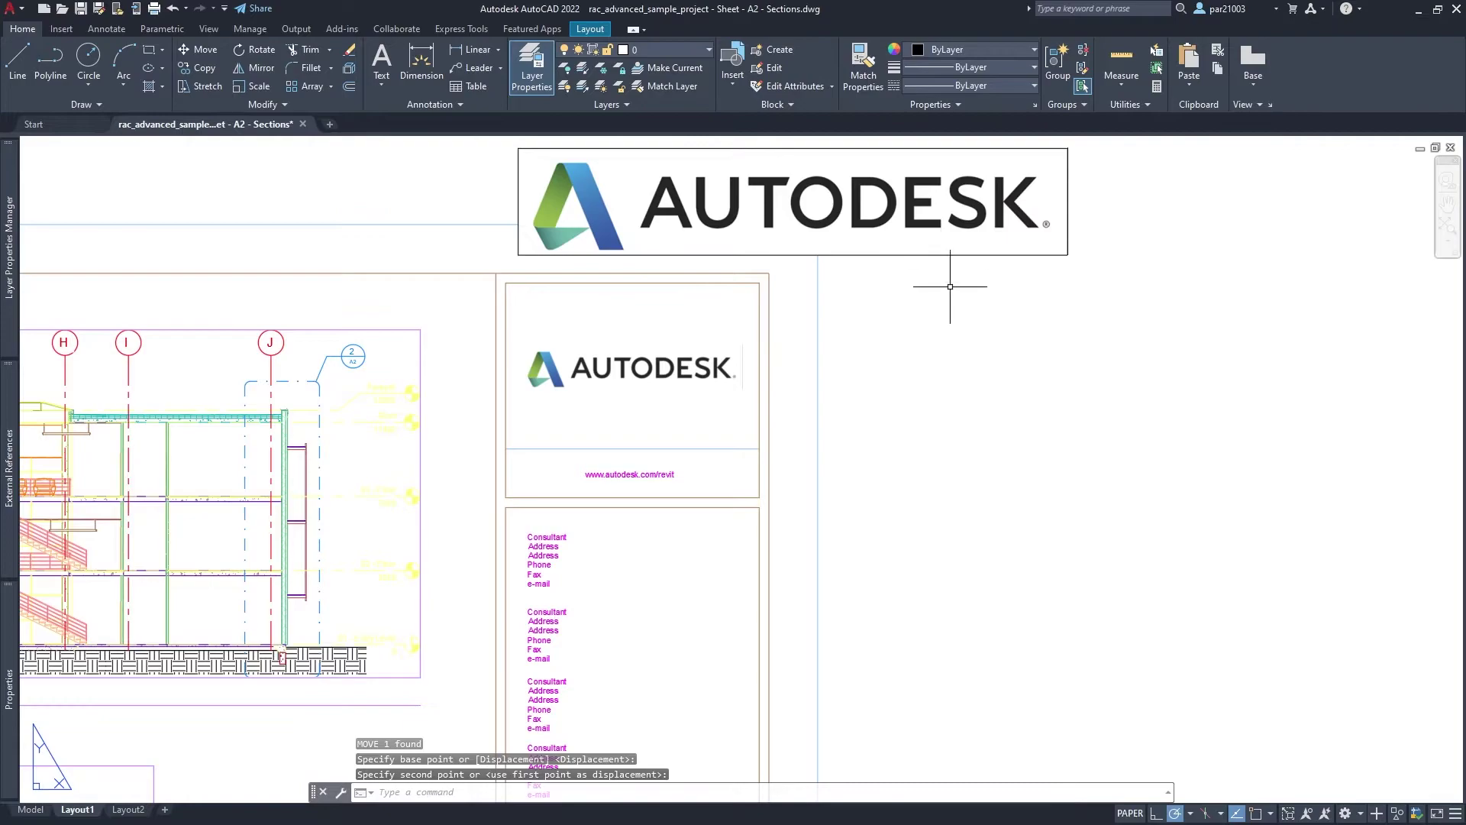
# - Shrink the pasted logo by its top-right corner to about the existing logo's size
pyautogui.click(1075, 163)
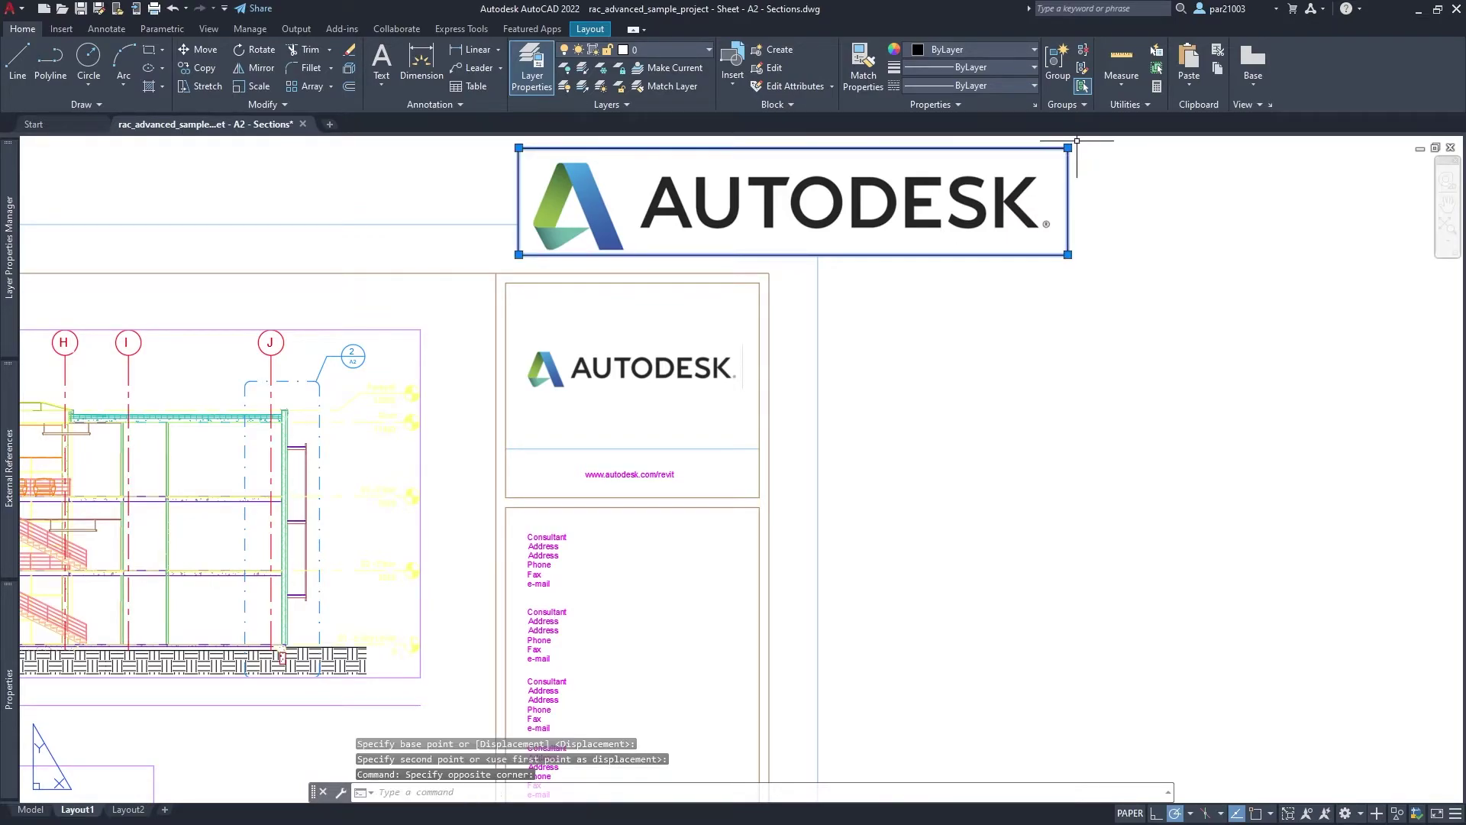
pyautogui.click(1068, 147)
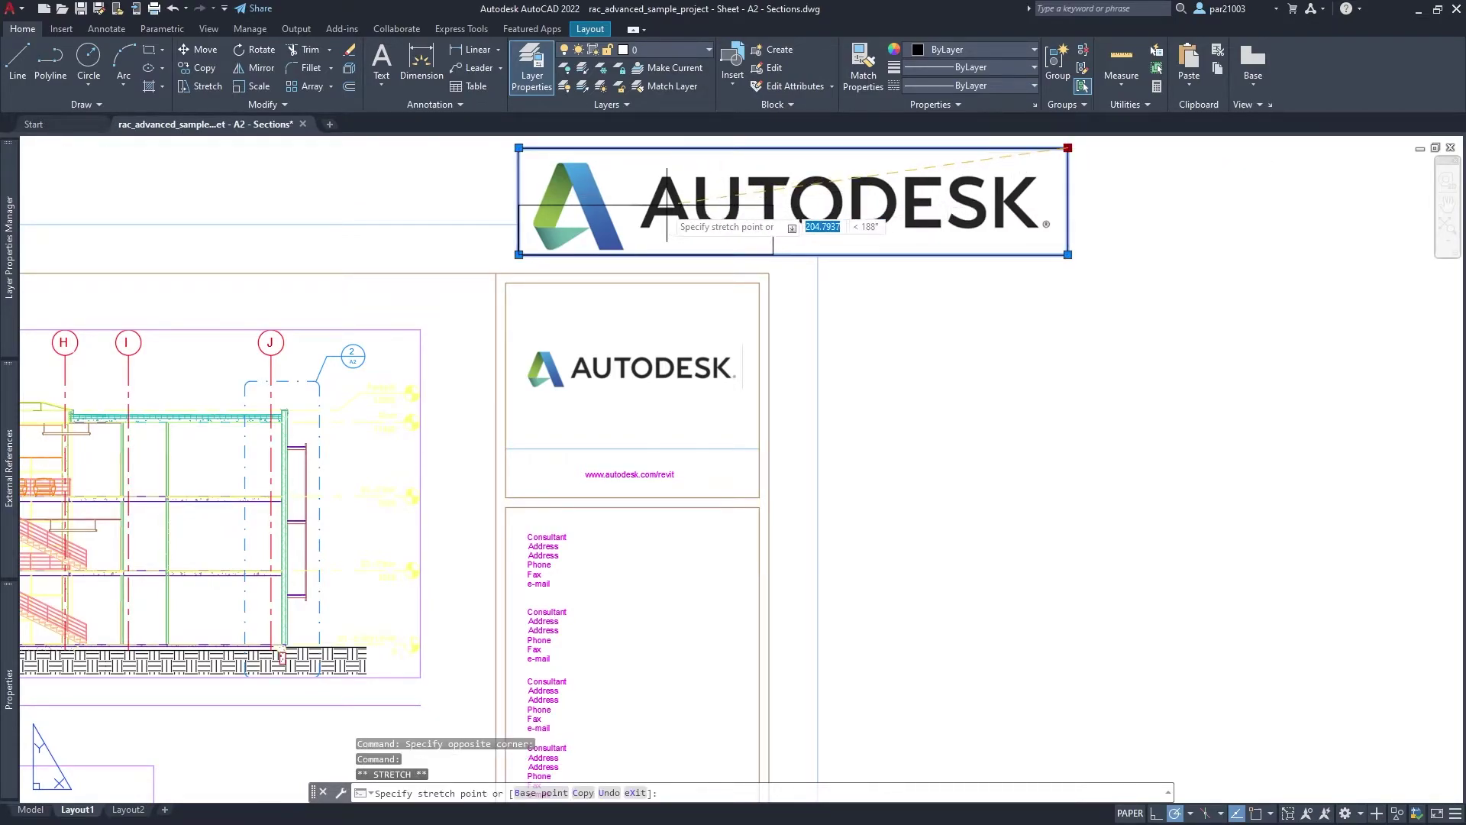
pyautogui.press('Escape')
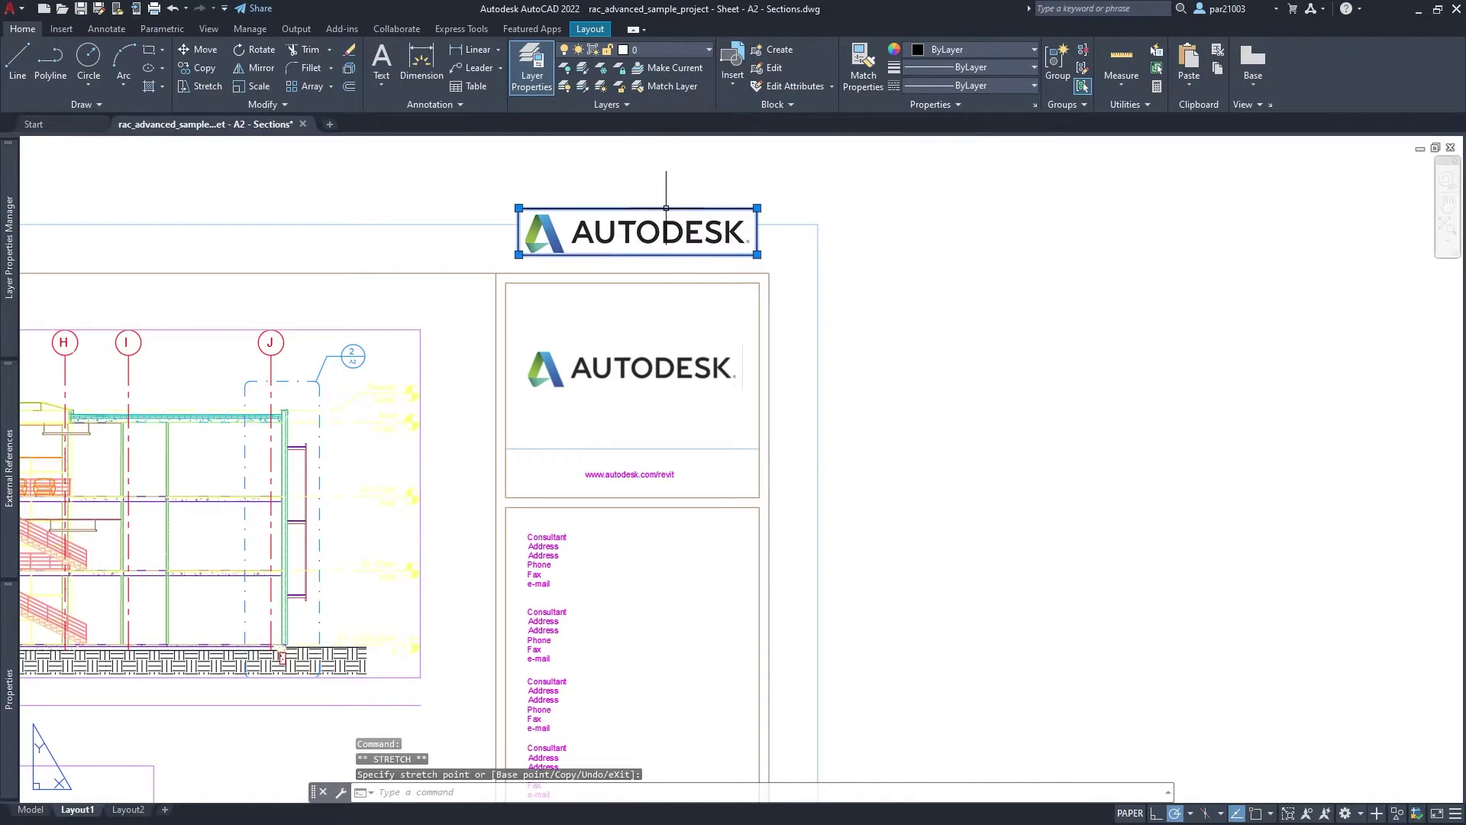
pyautogui.scroll(2, 665, 191)
pyautogui.click(810, 203)
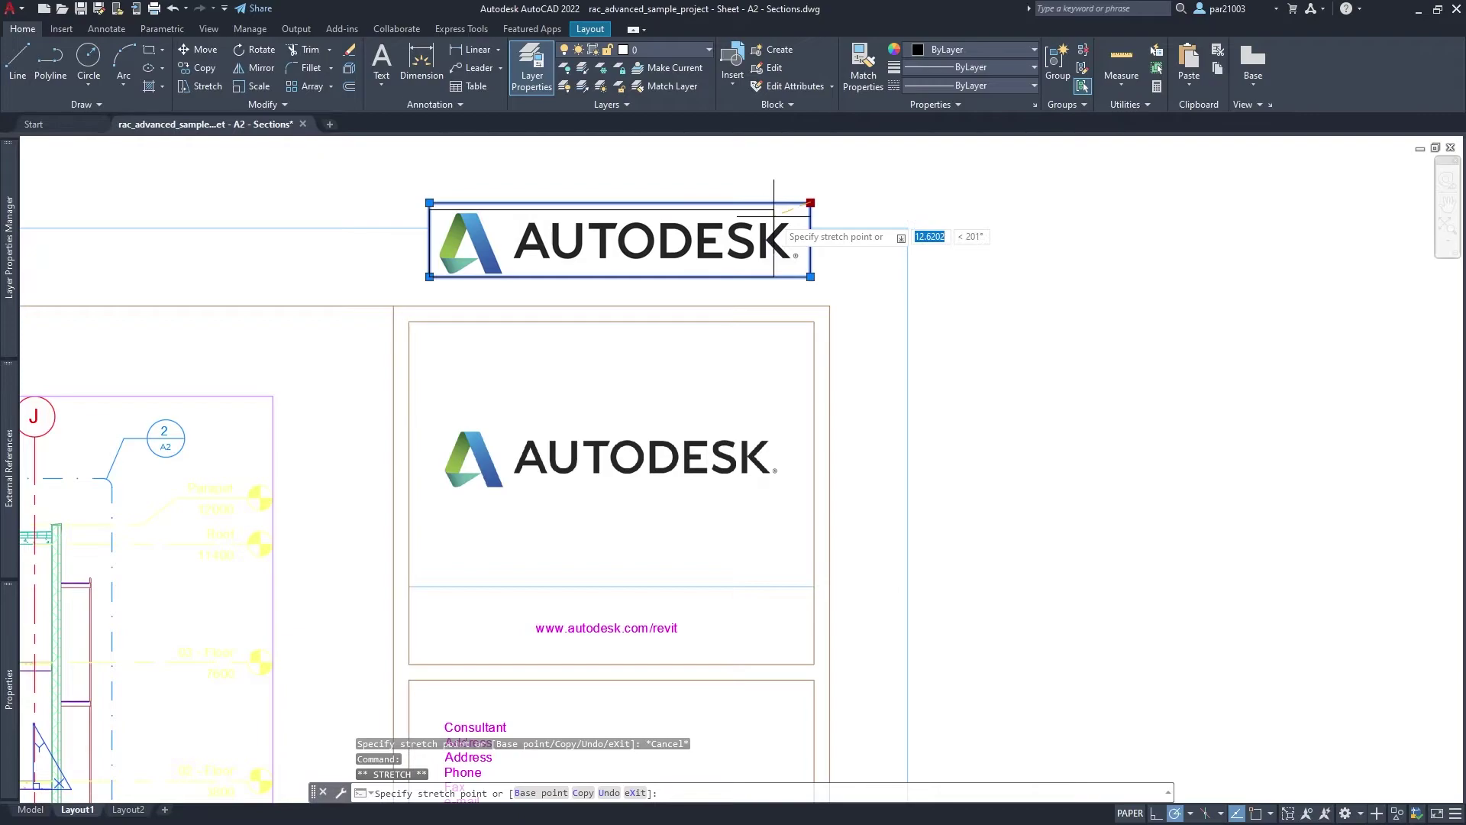
pyautogui.click(774, 210)
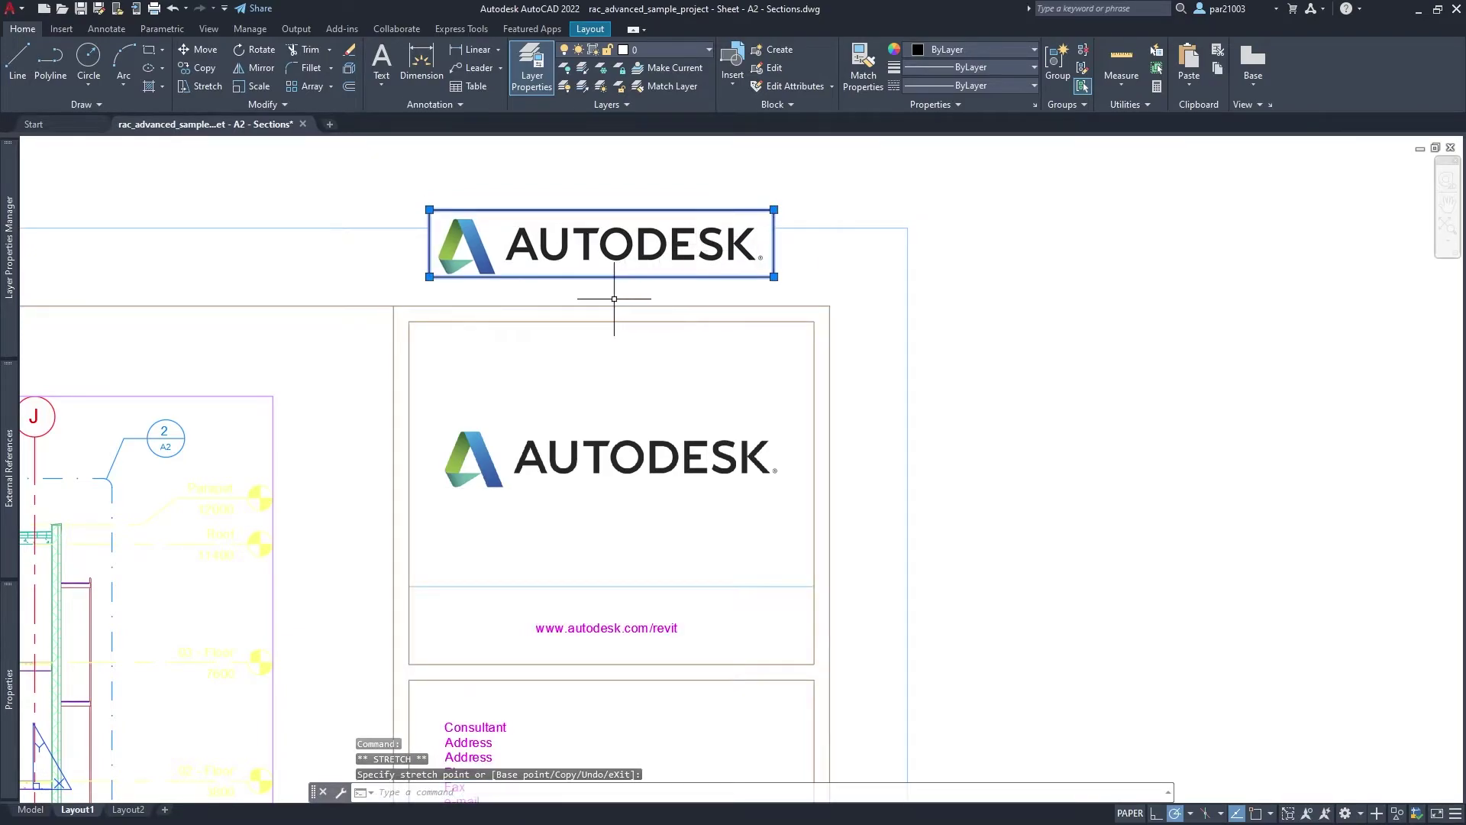
pyautogui.press('Escape')
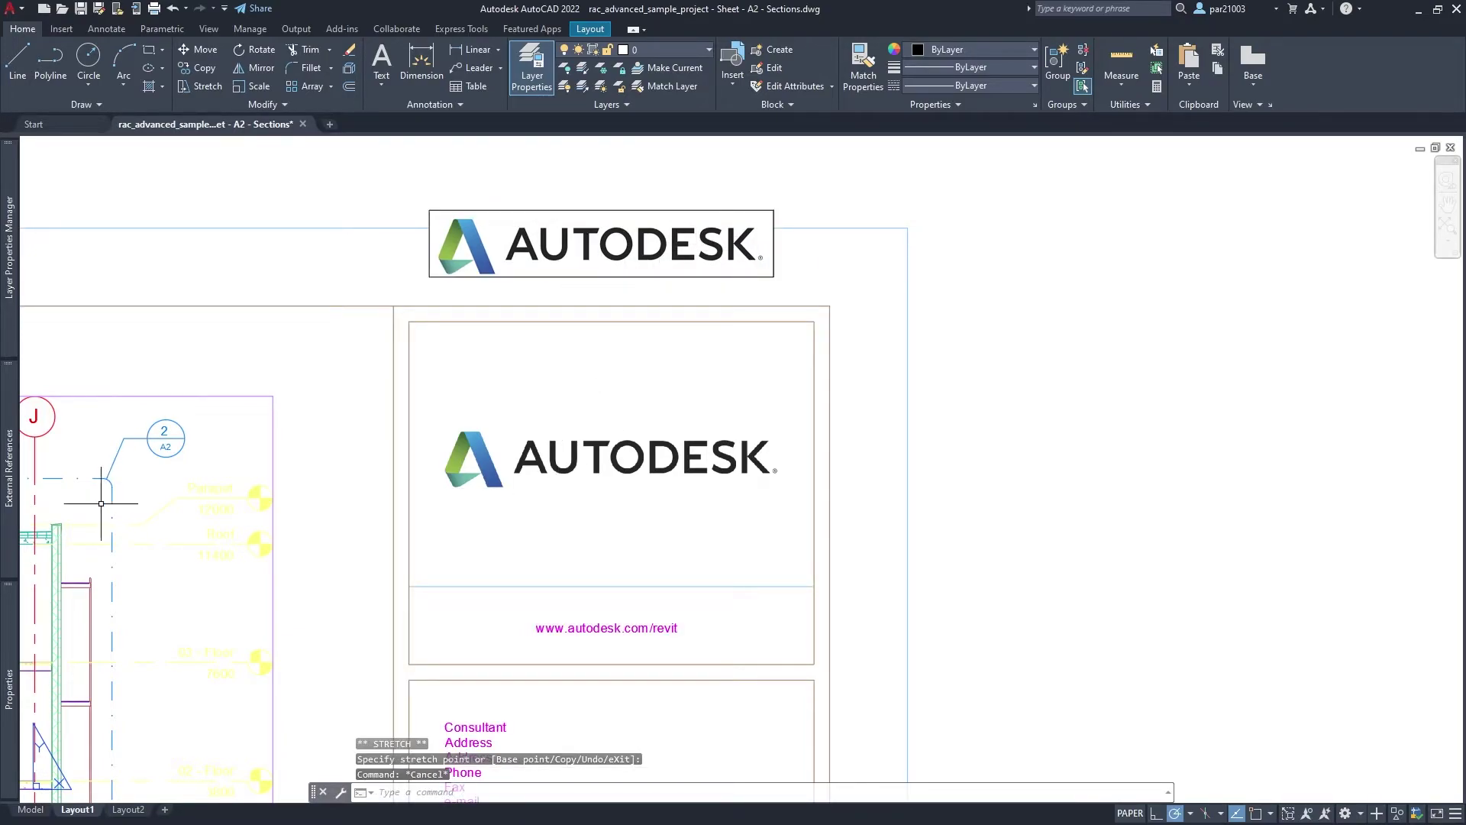
# - Detach the Autodesk_Logo image reference in the External References palette
pyautogui.moveTo(4, 648)
pyautogui.moveTo(13, 498)
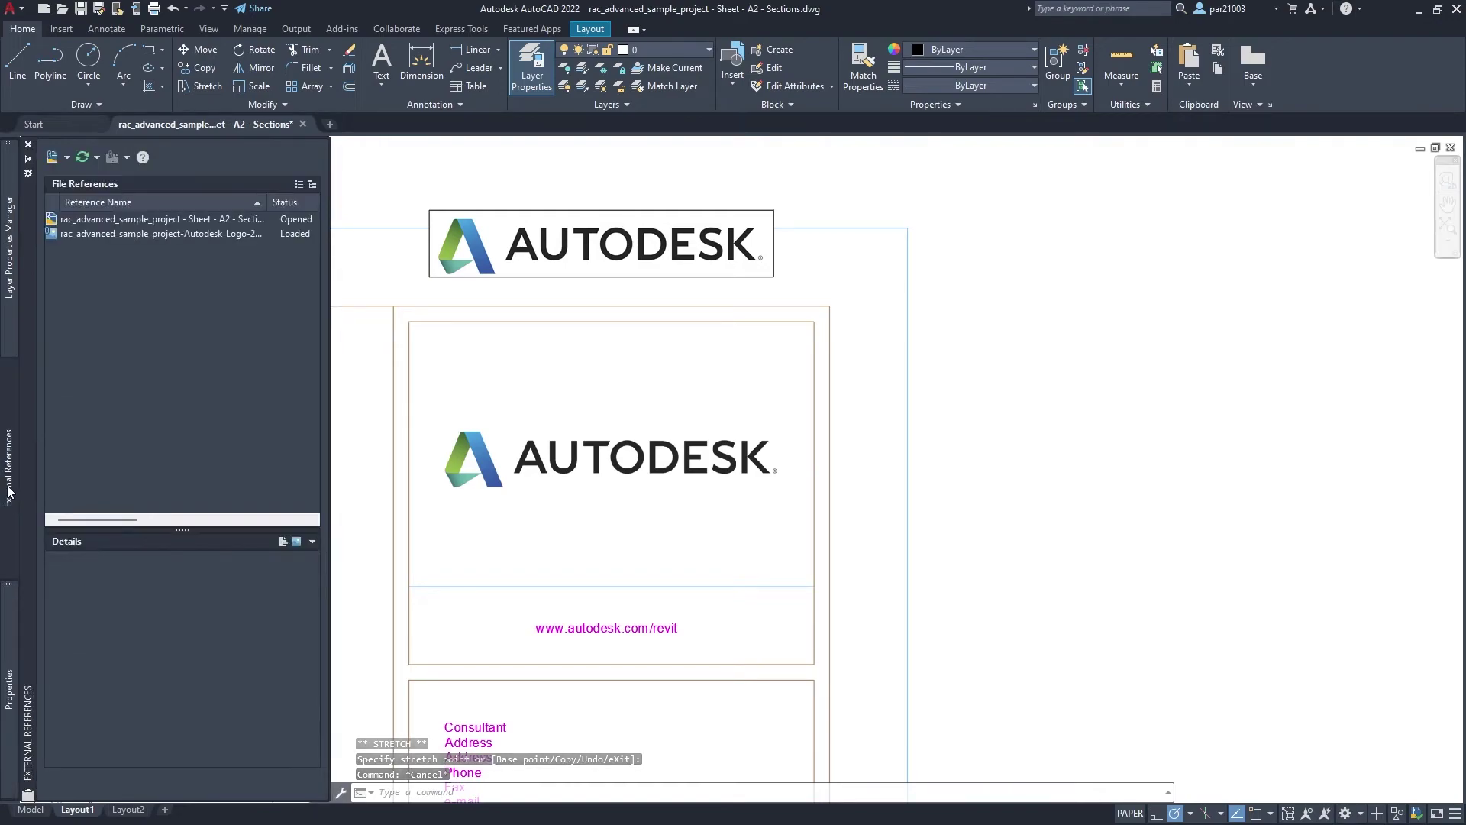
pyautogui.click(121, 235)
pyautogui.rightClick(121, 236)
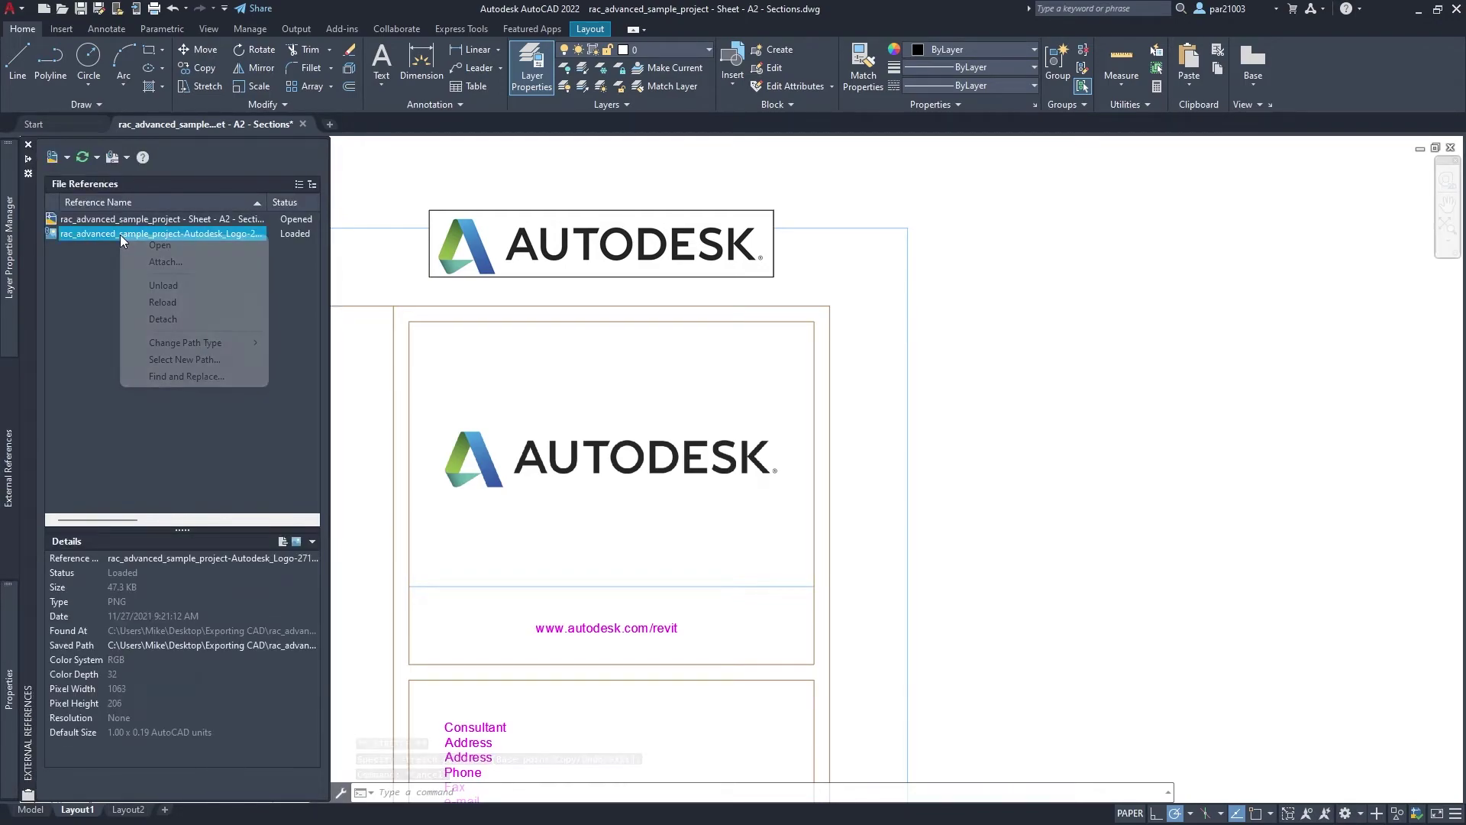
pyautogui.click(162, 321)
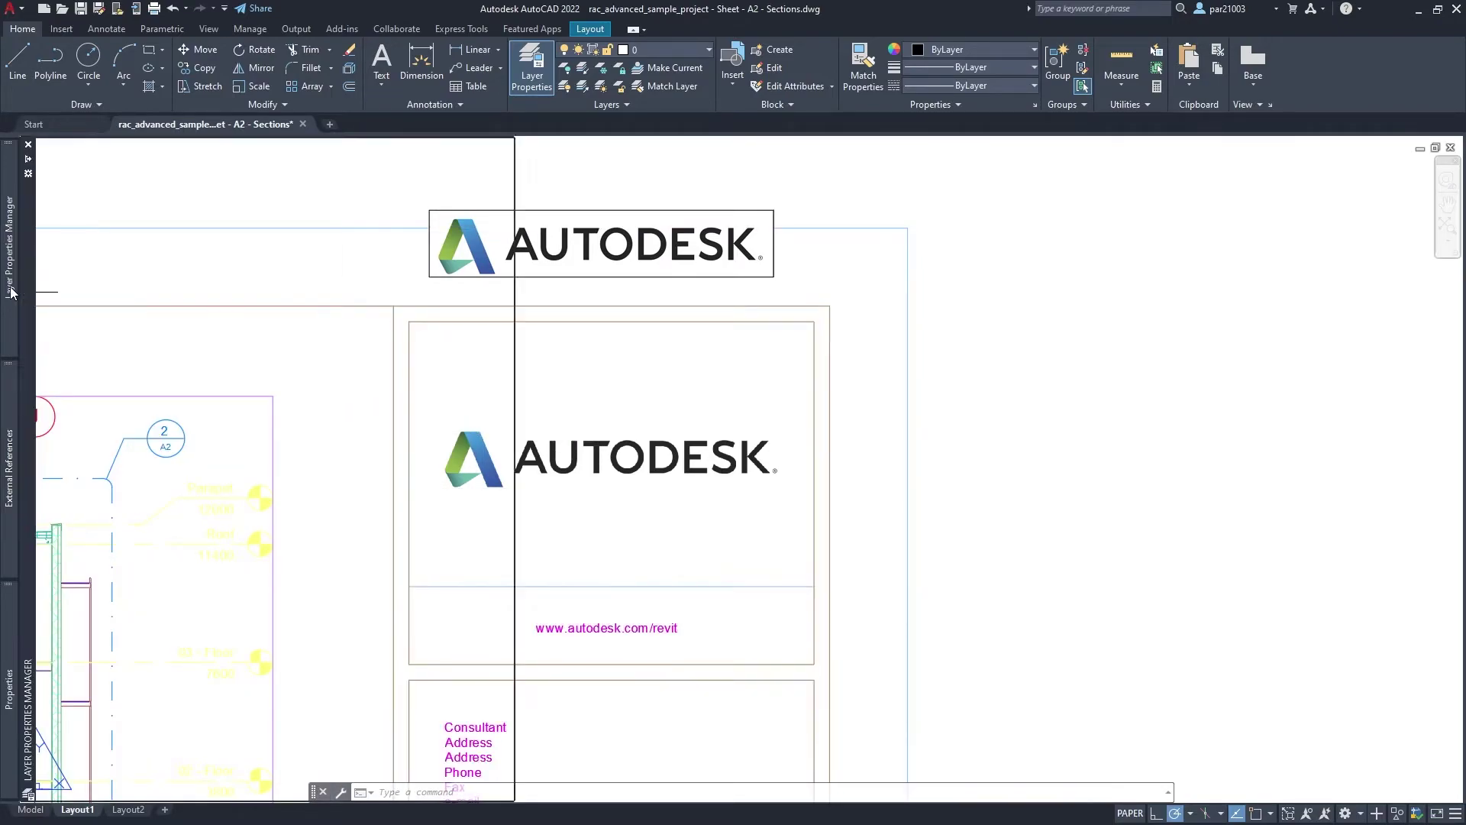
pyautogui.moveTo(7, 413)
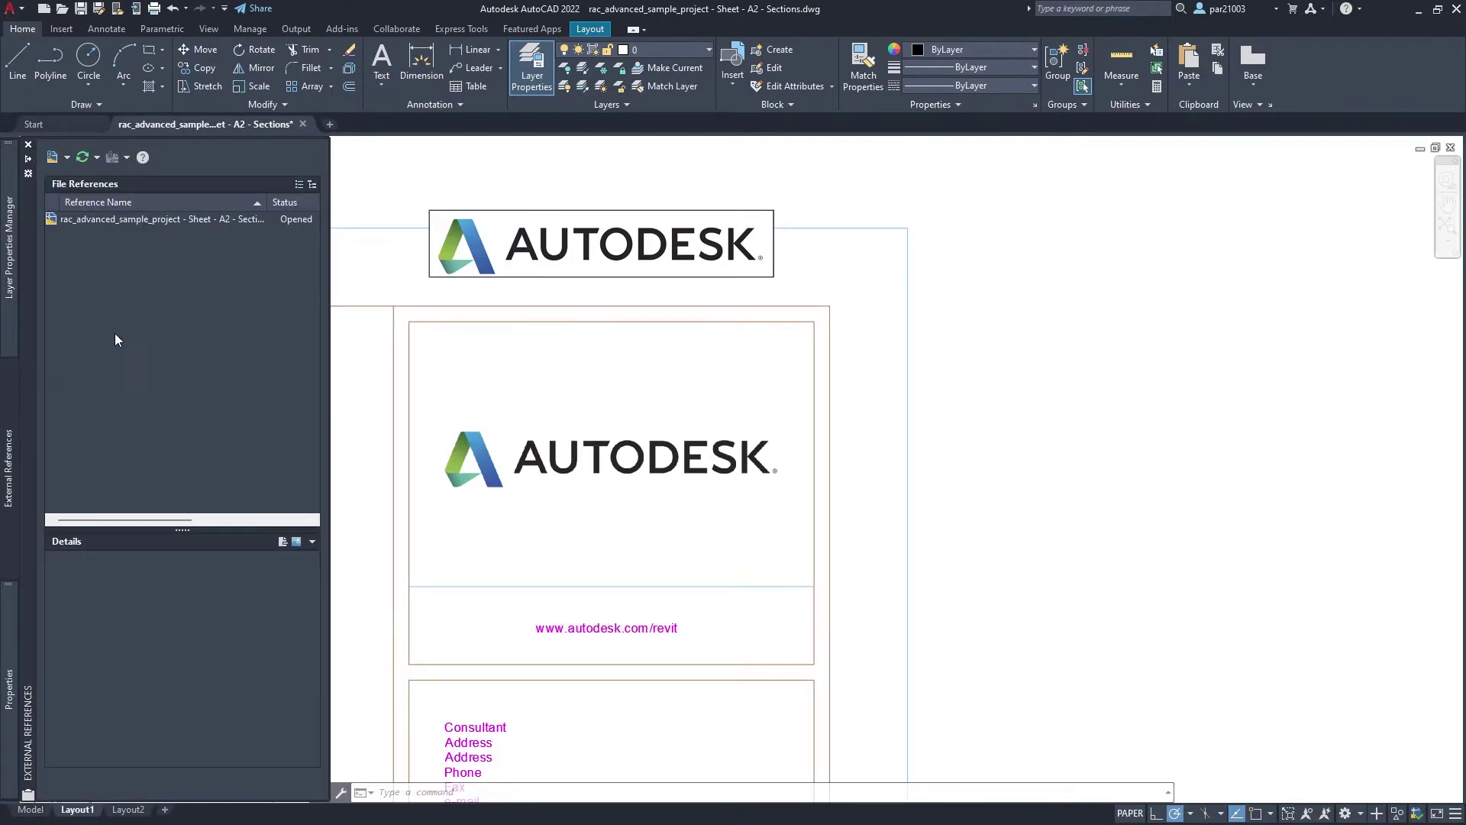
# - Window-select the top logo and move it by its lower-left corner into the title block's logo box
pyautogui.click(560, 443)
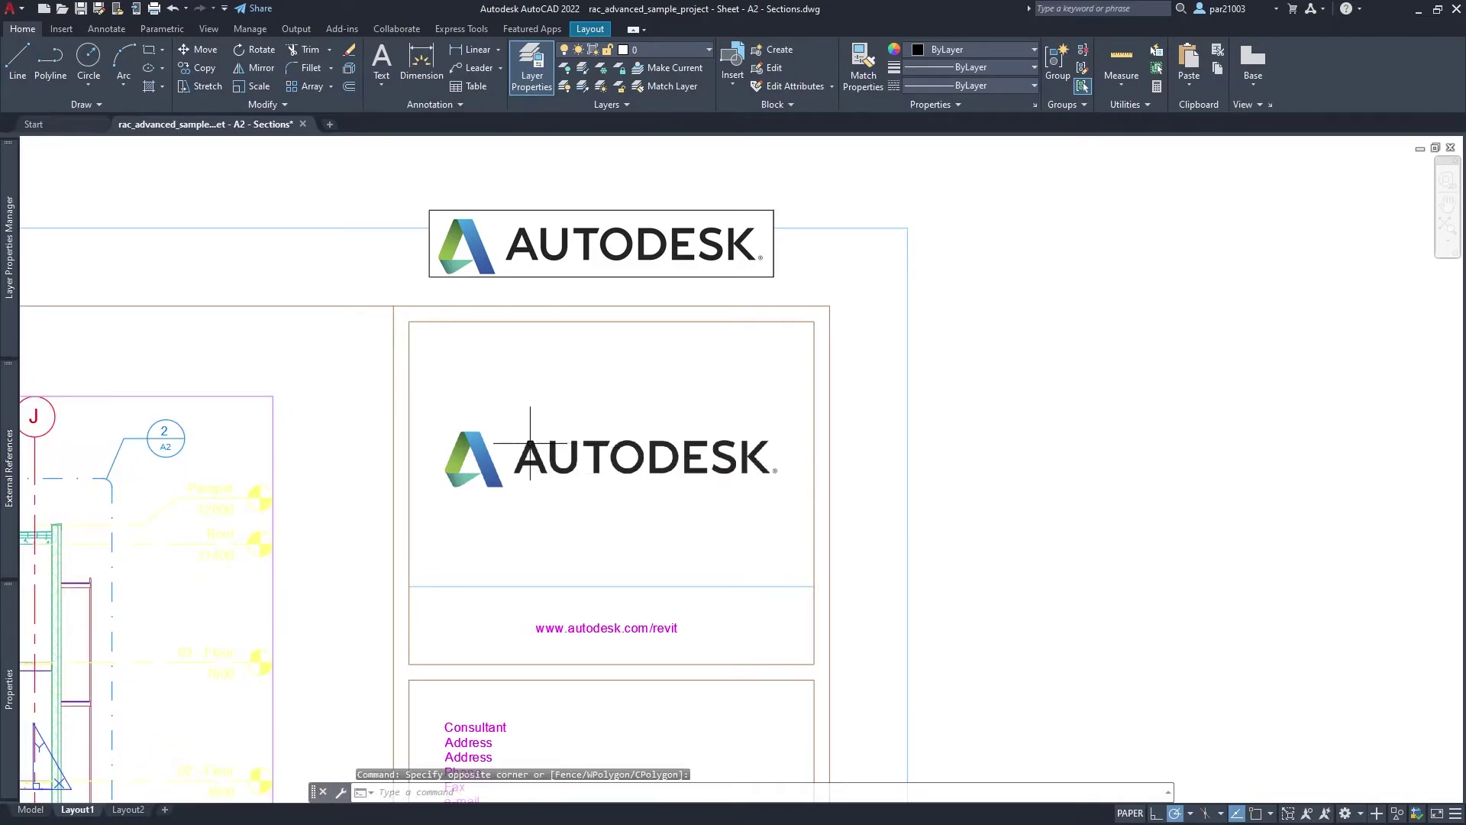
pyautogui.click(459, 278)
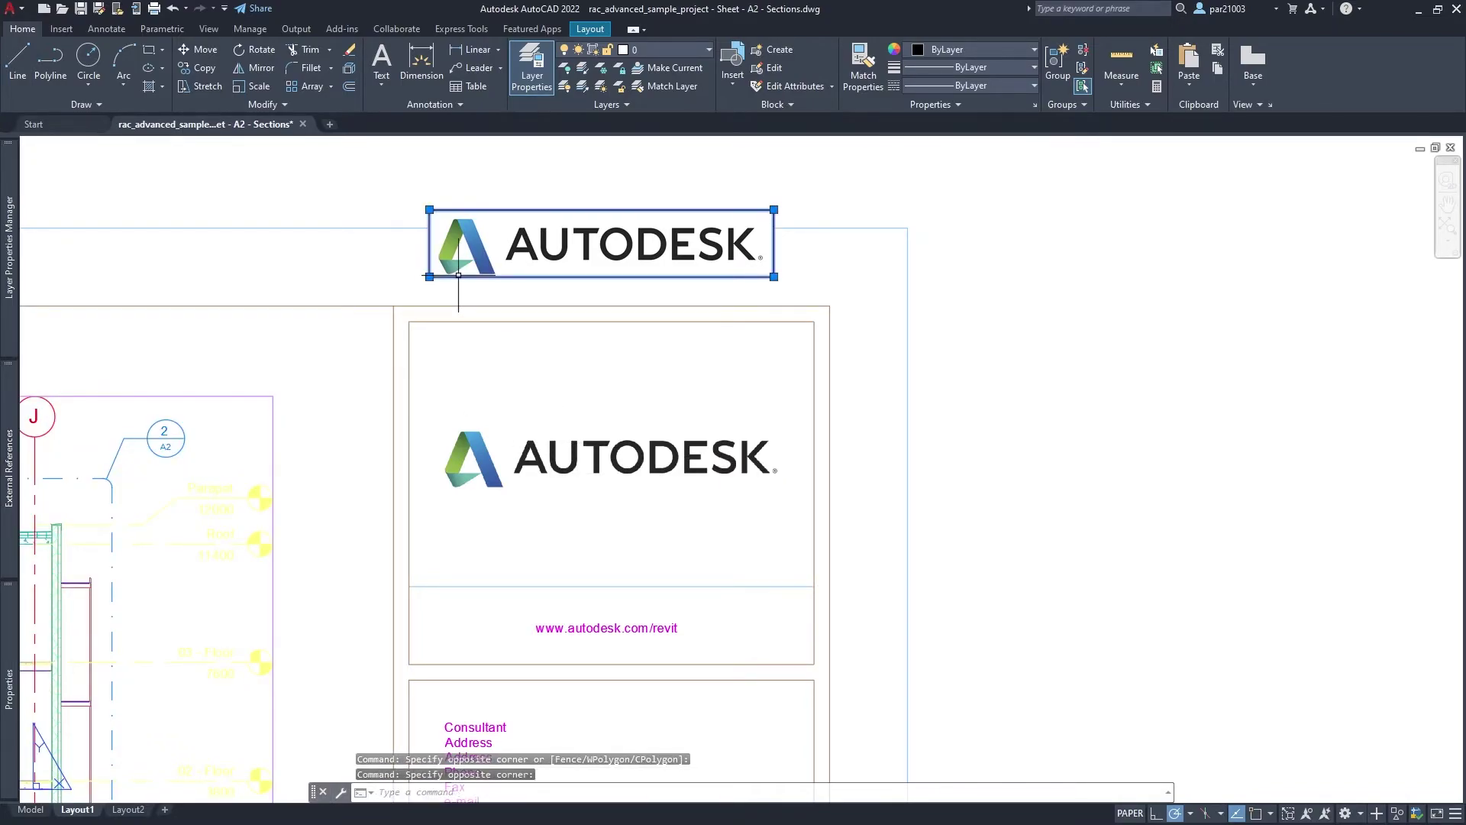
pyautogui.click(467, 307)
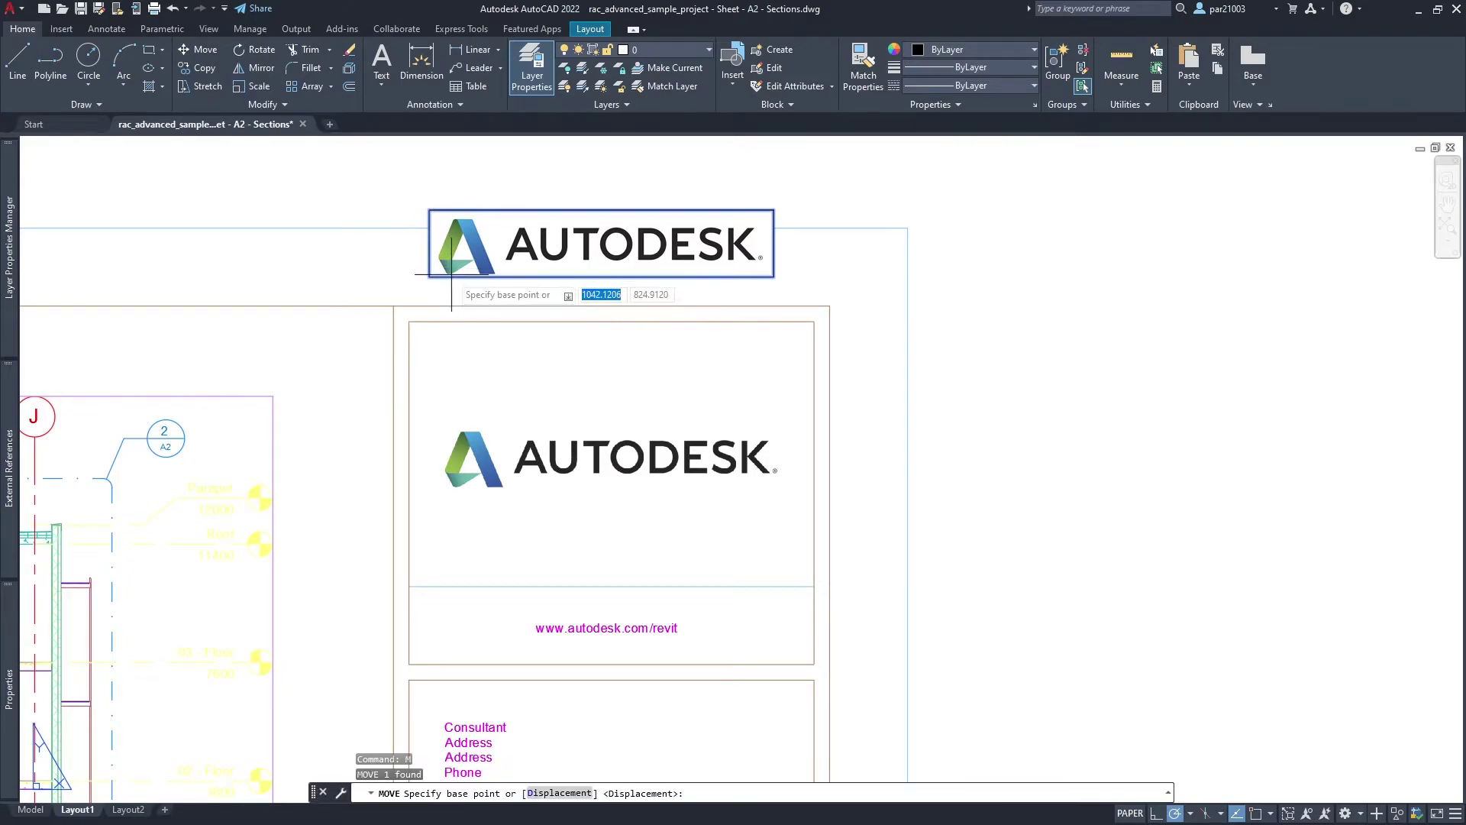
pyautogui.click(430, 278)
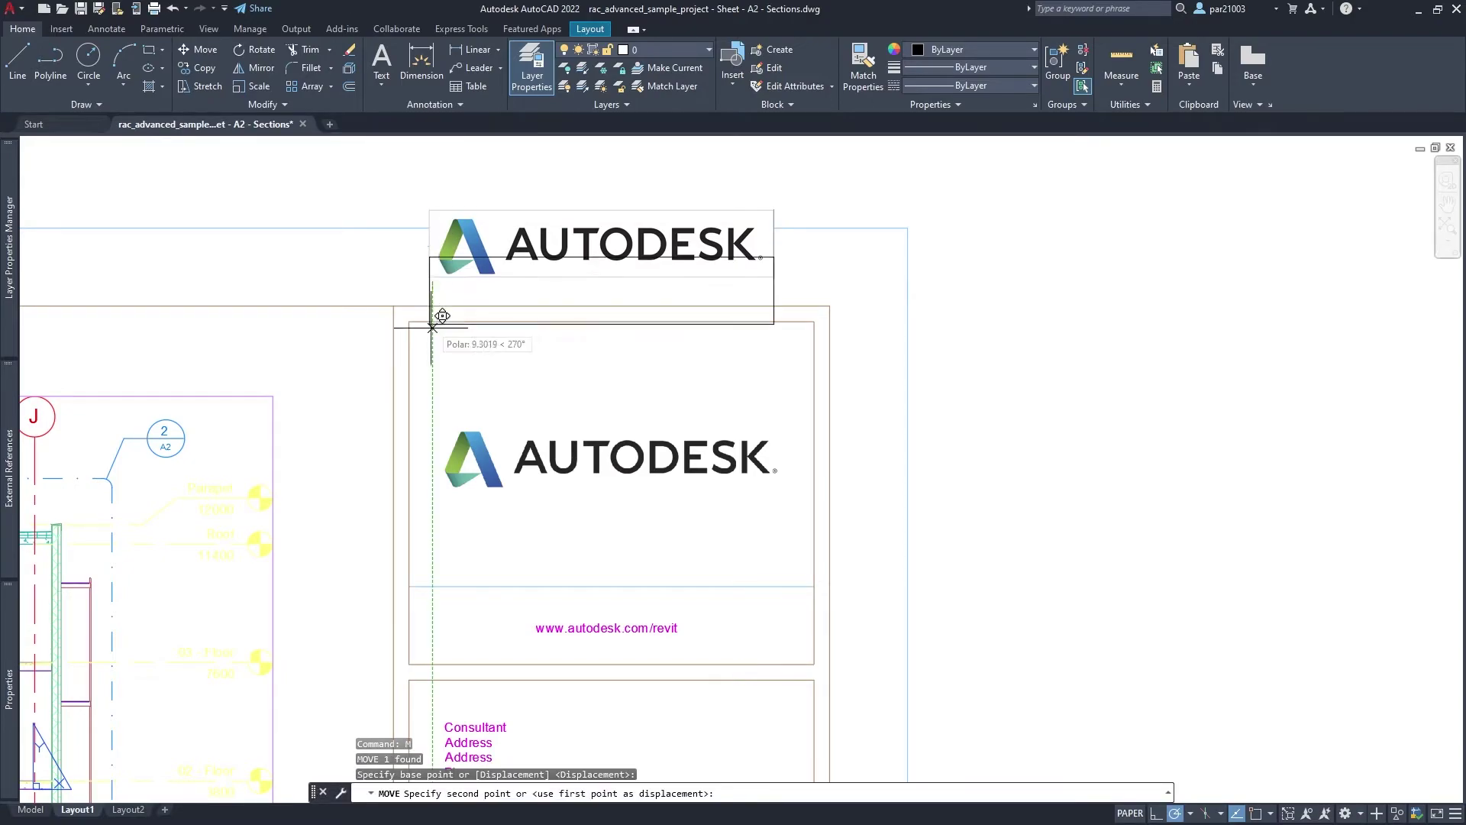
pyautogui.click(443, 492)
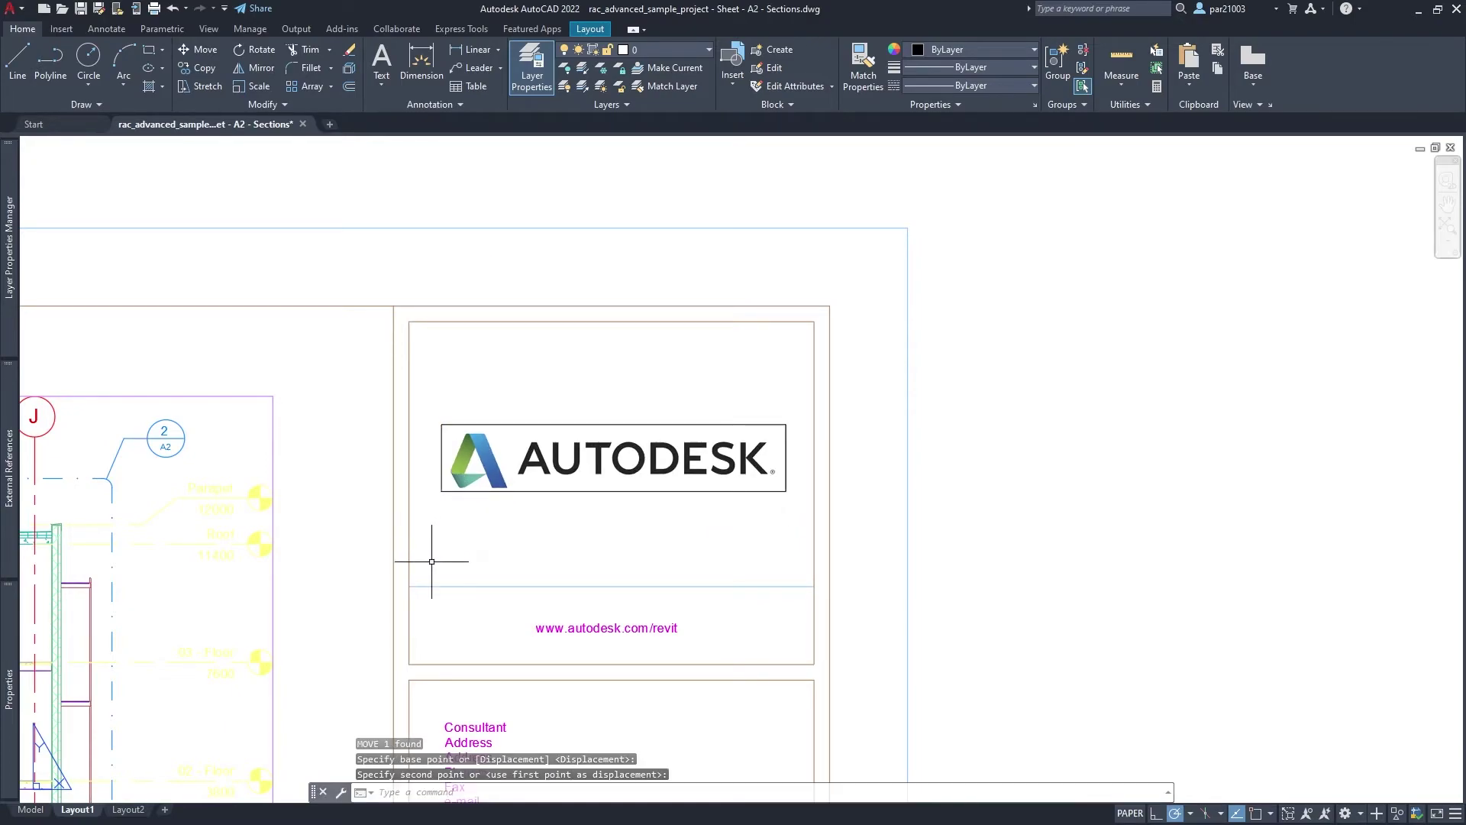
pyautogui.press('Escape')
pyautogui.press('Escape')
# - Fit the whole A2 sheet in view and save over rac_advanced_sample_project - Sheet - A2 - Sections.dwg
pyautogui.scroll(-4, 491, 377)
pyautogui.scroll(-4, 653, 313)
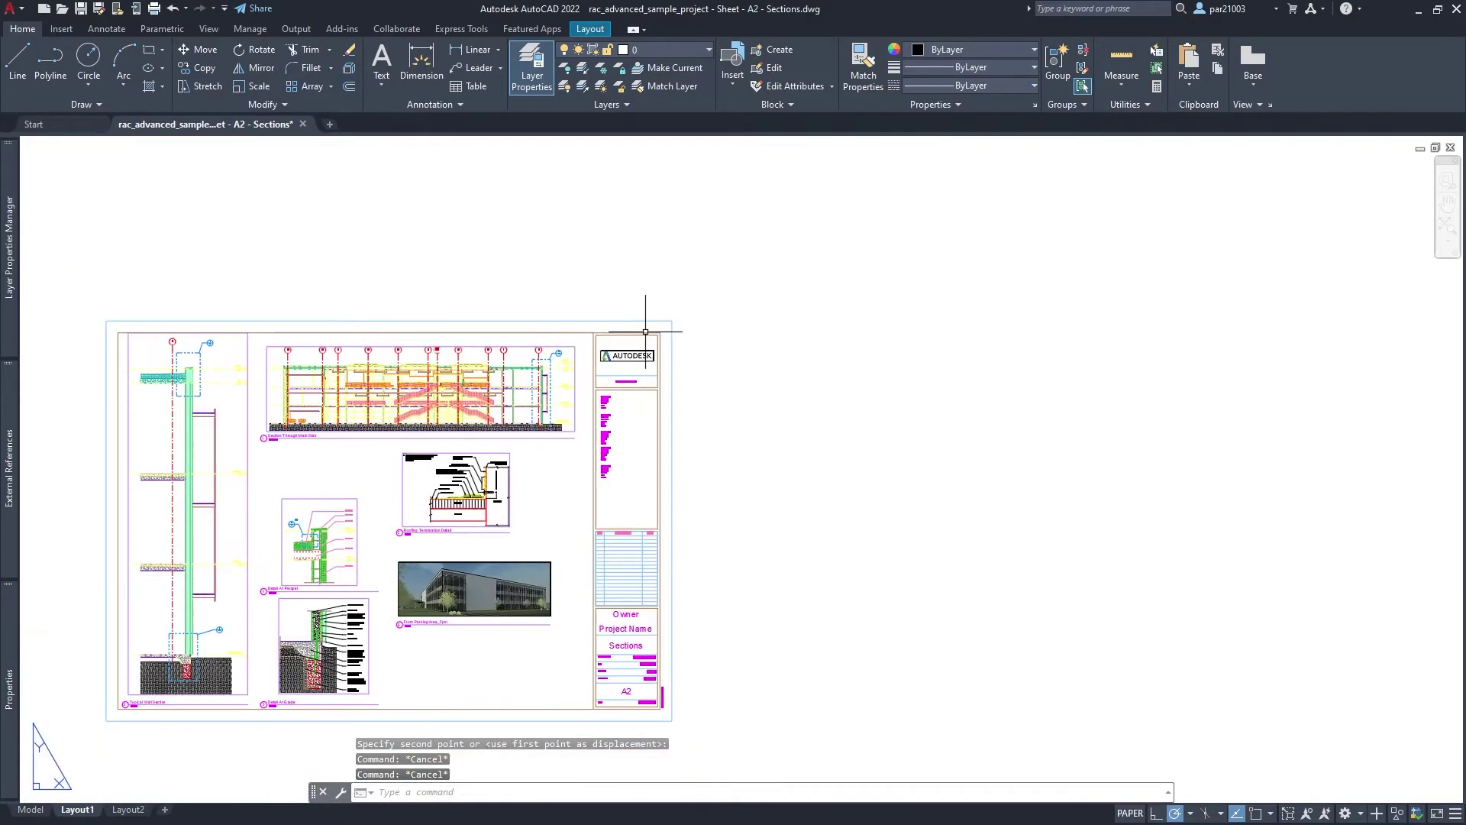
pyautogui.moveTo(631, 442); pyautogui.dragTo(648, 436, button='middle')
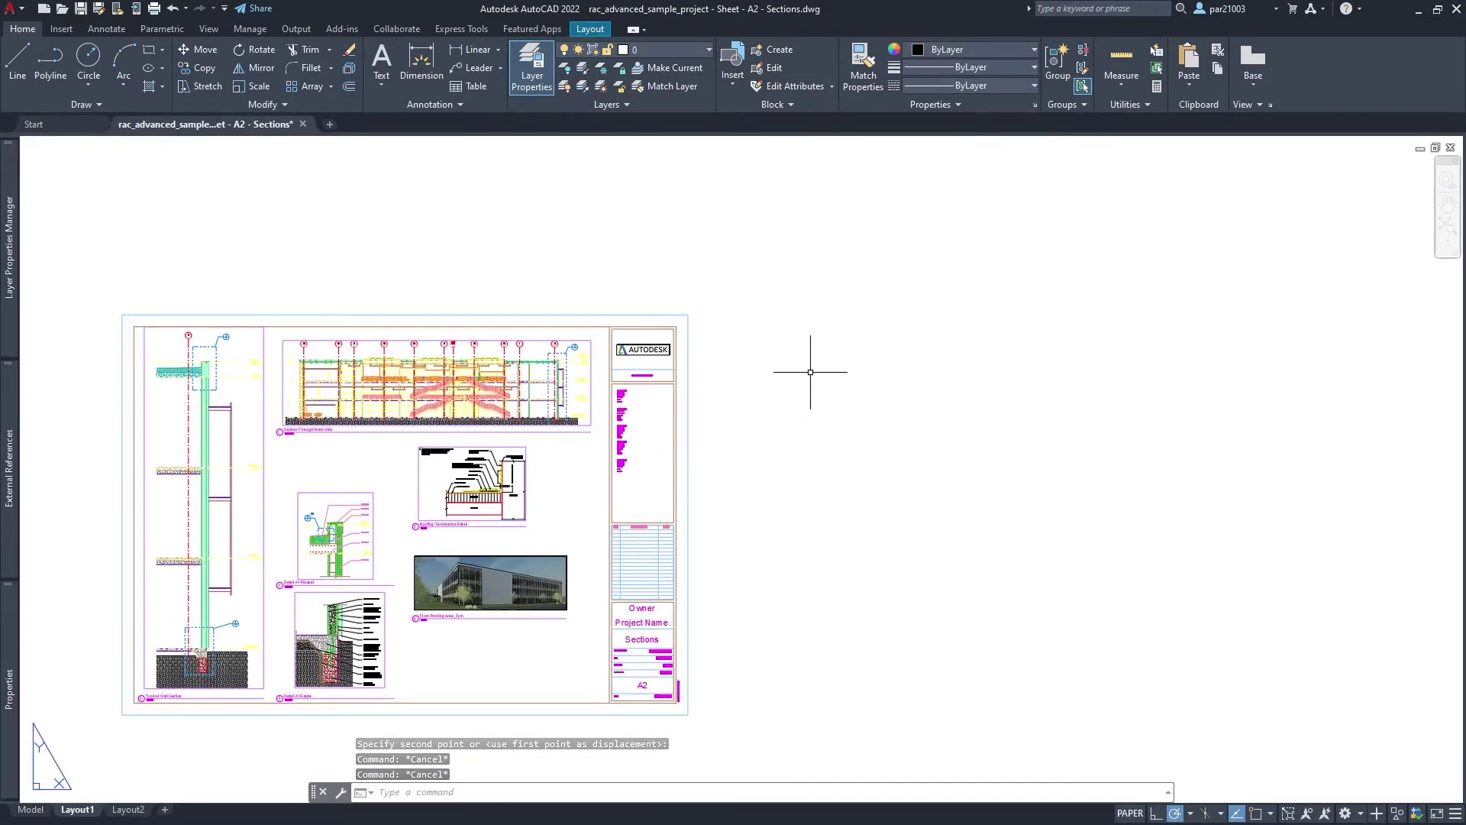
pyautogui.moveTo(812, 370); pyautogui.dragTo(860, 360, button='middle')
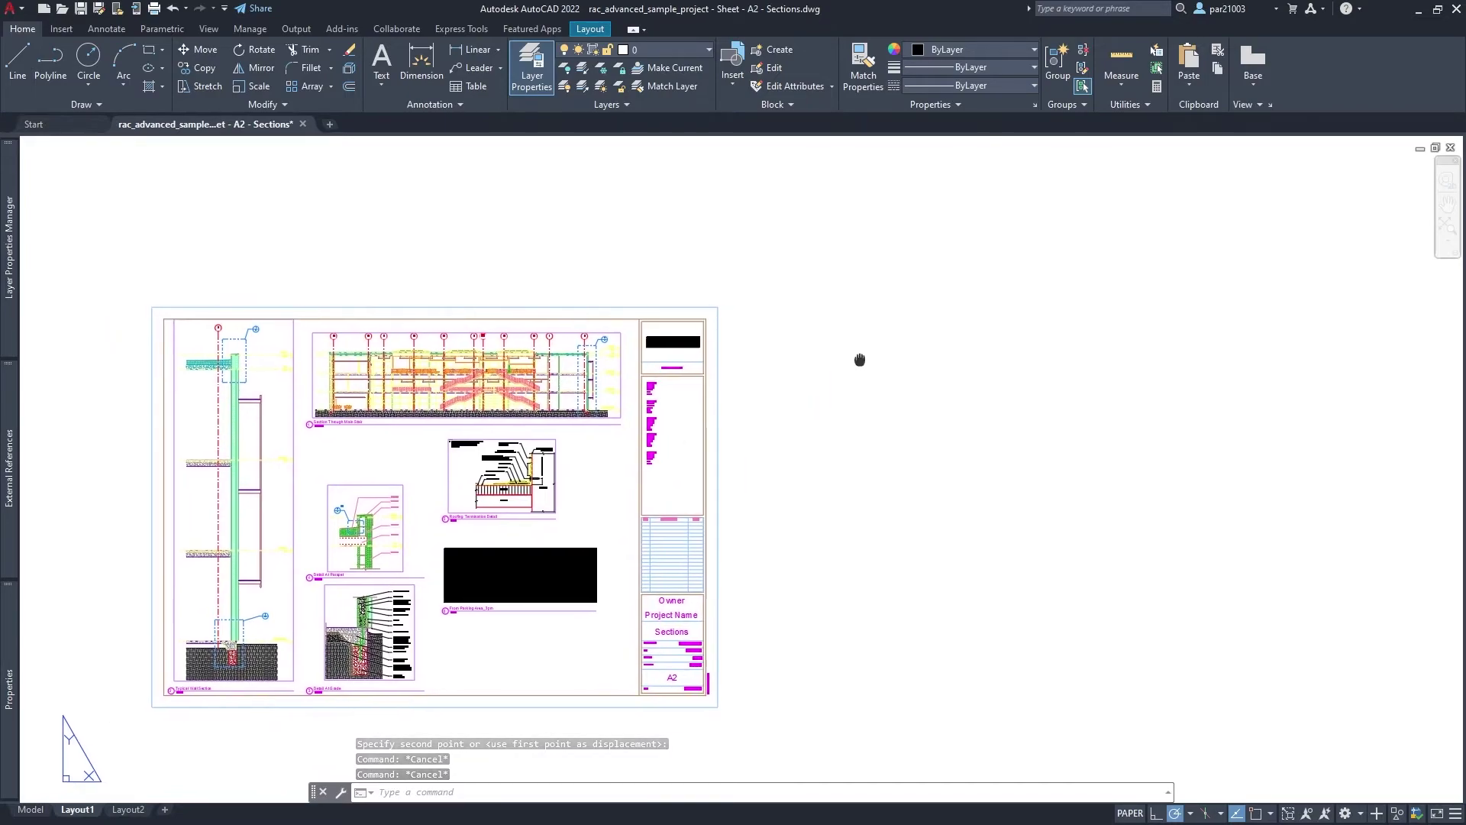
pyautogui.middleClick(140, 155)
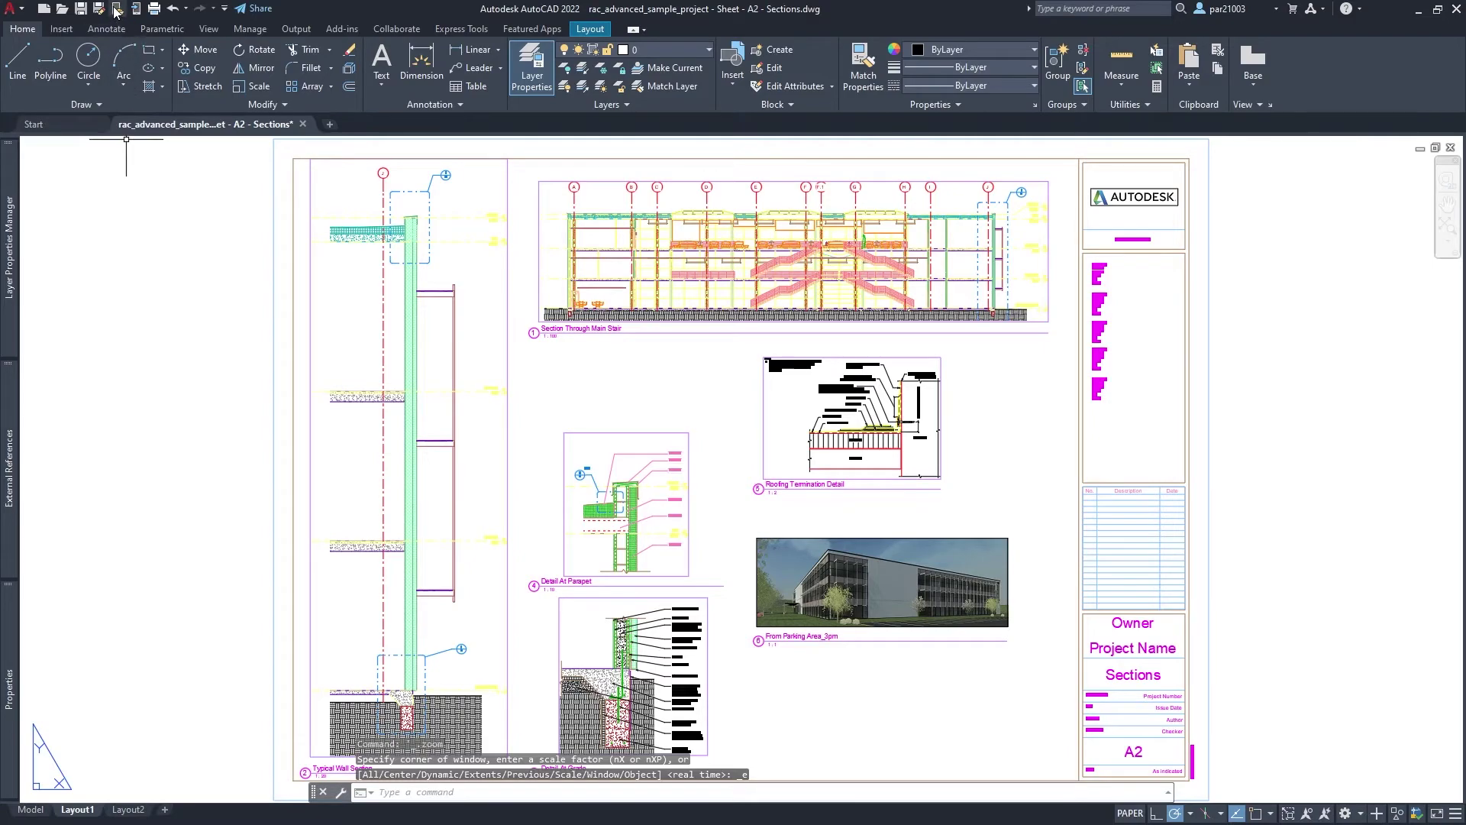
pyautogui.hotkey('ctrl', 'shift', 's')
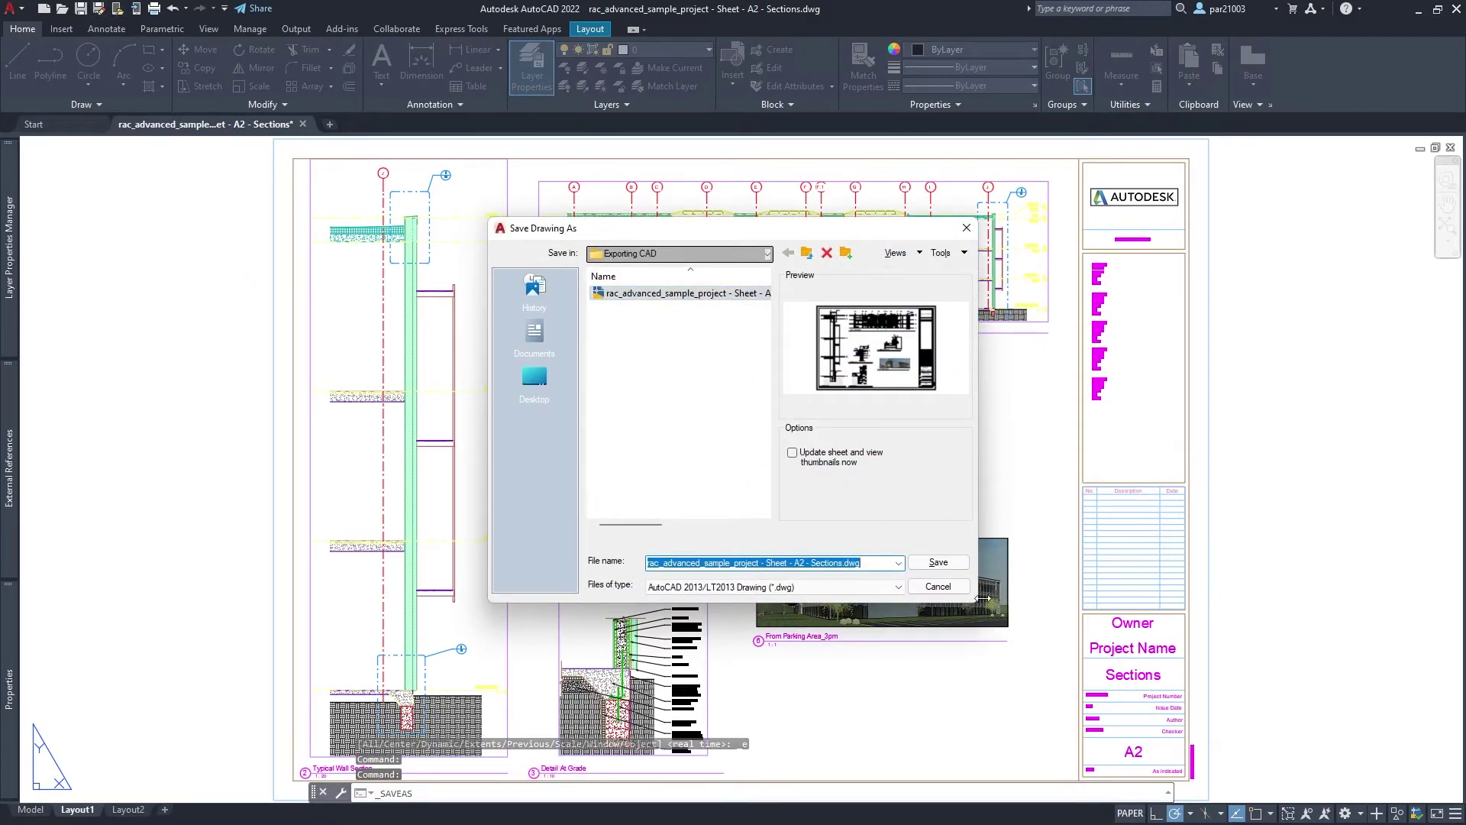
pyautogui.click(921, 564)
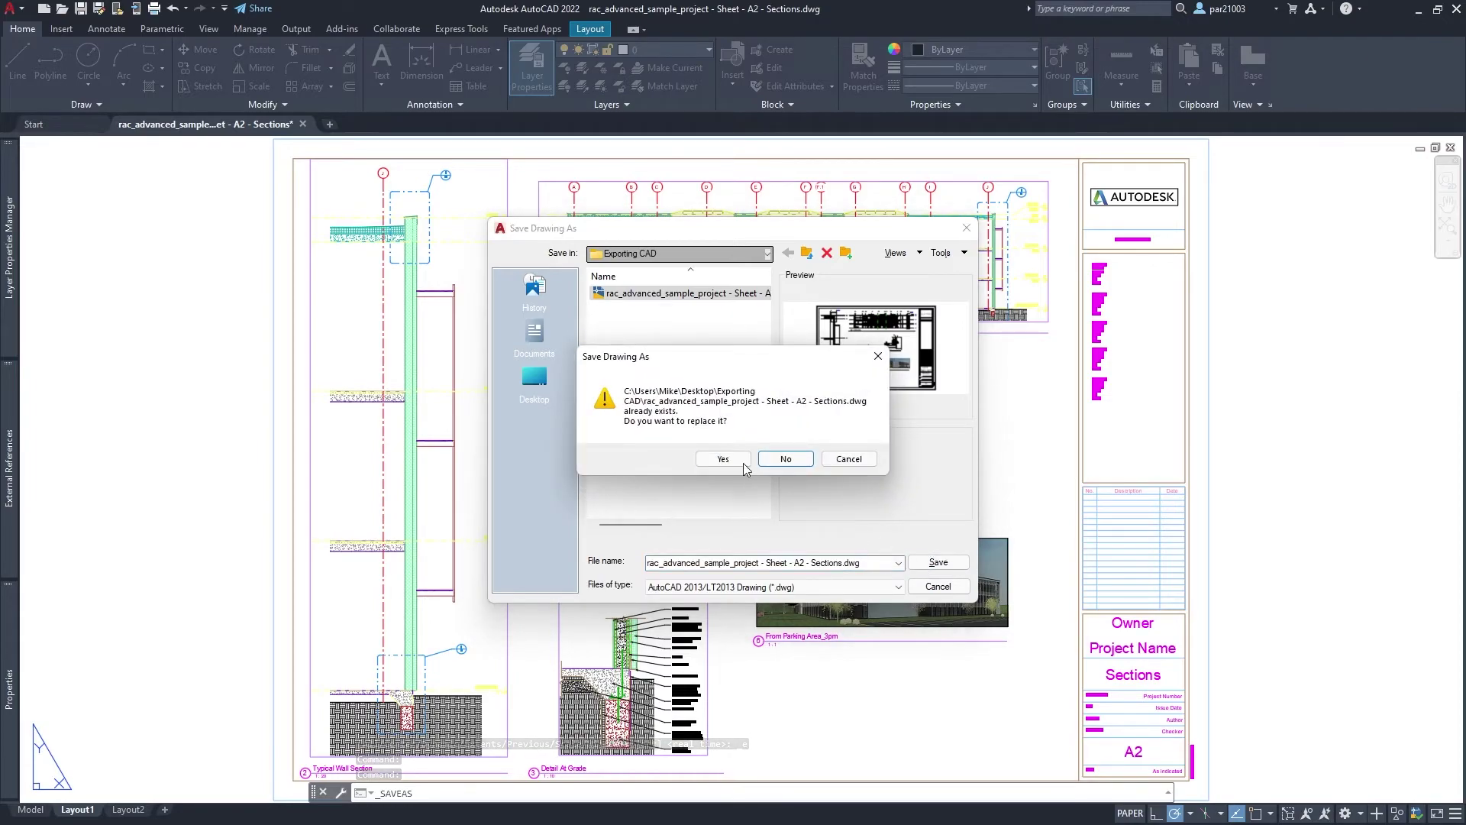
pyautogui.click(743, 462)
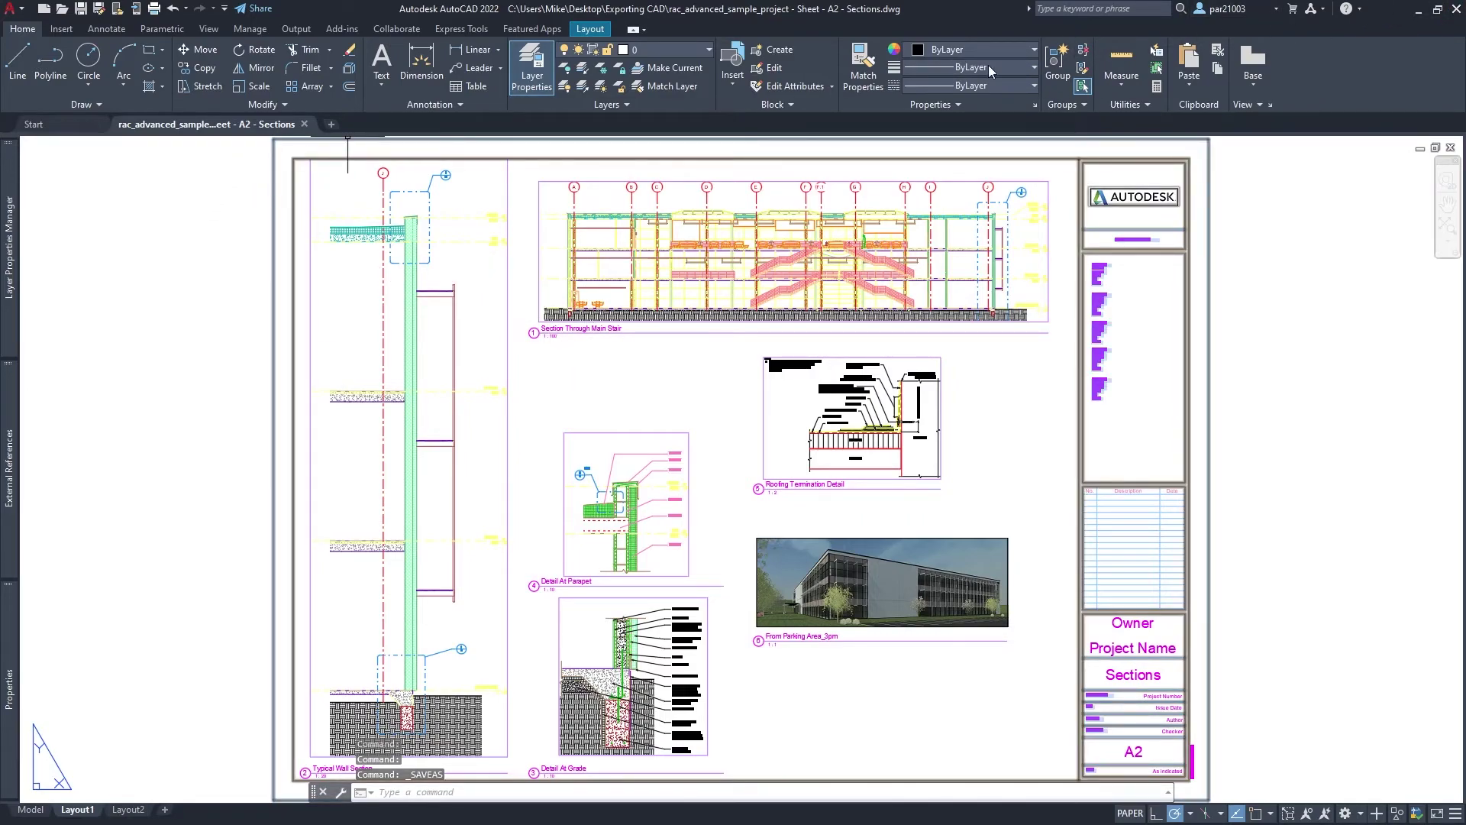
# - Close the drawing, delete the jpg, png and .pcp files from Exporting CAD, then reopen the .dwg
pyautogui.click(304, 125)
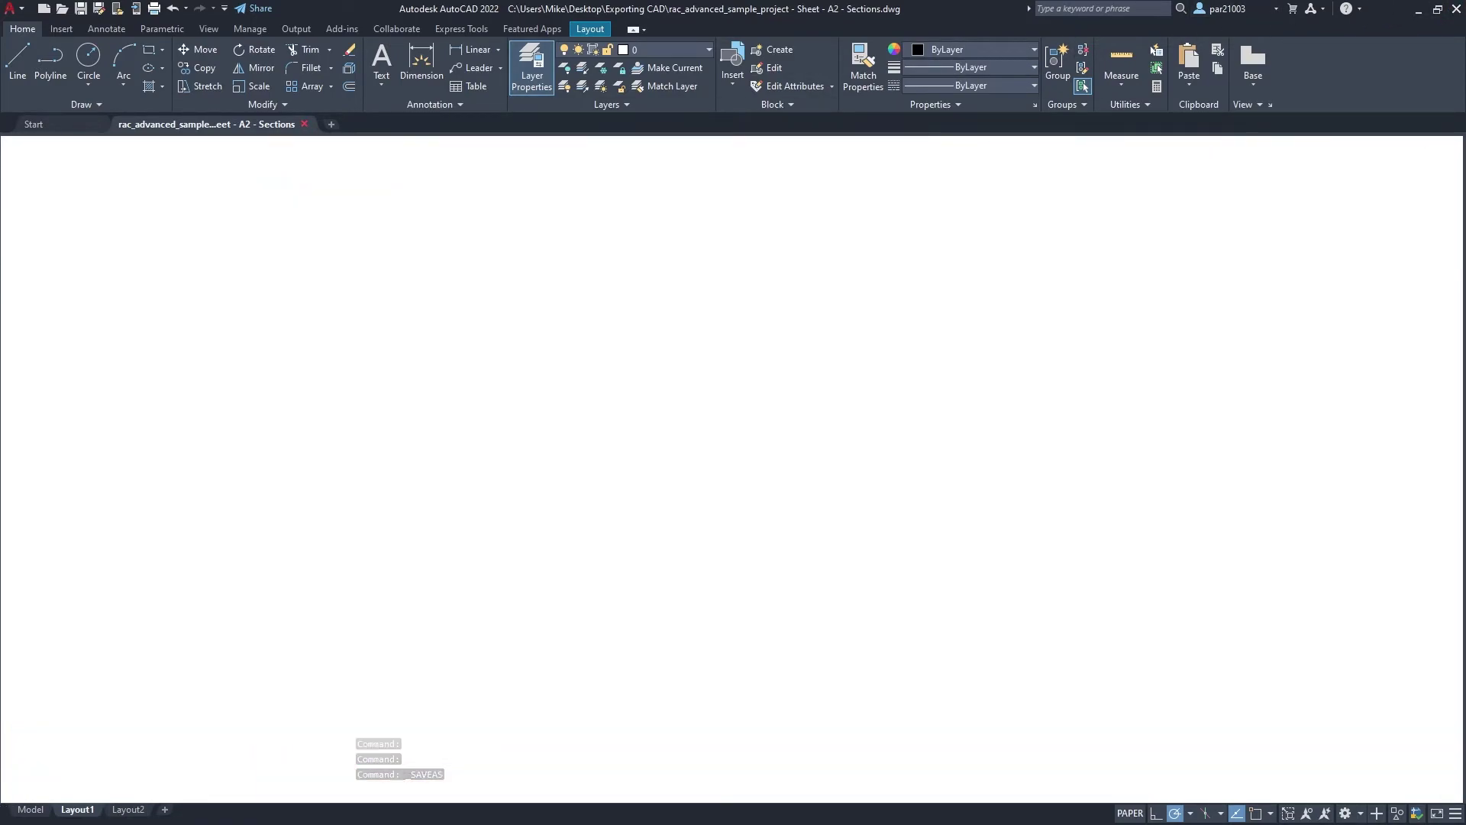
pyautogui.hotkey('alt', 'Tab')
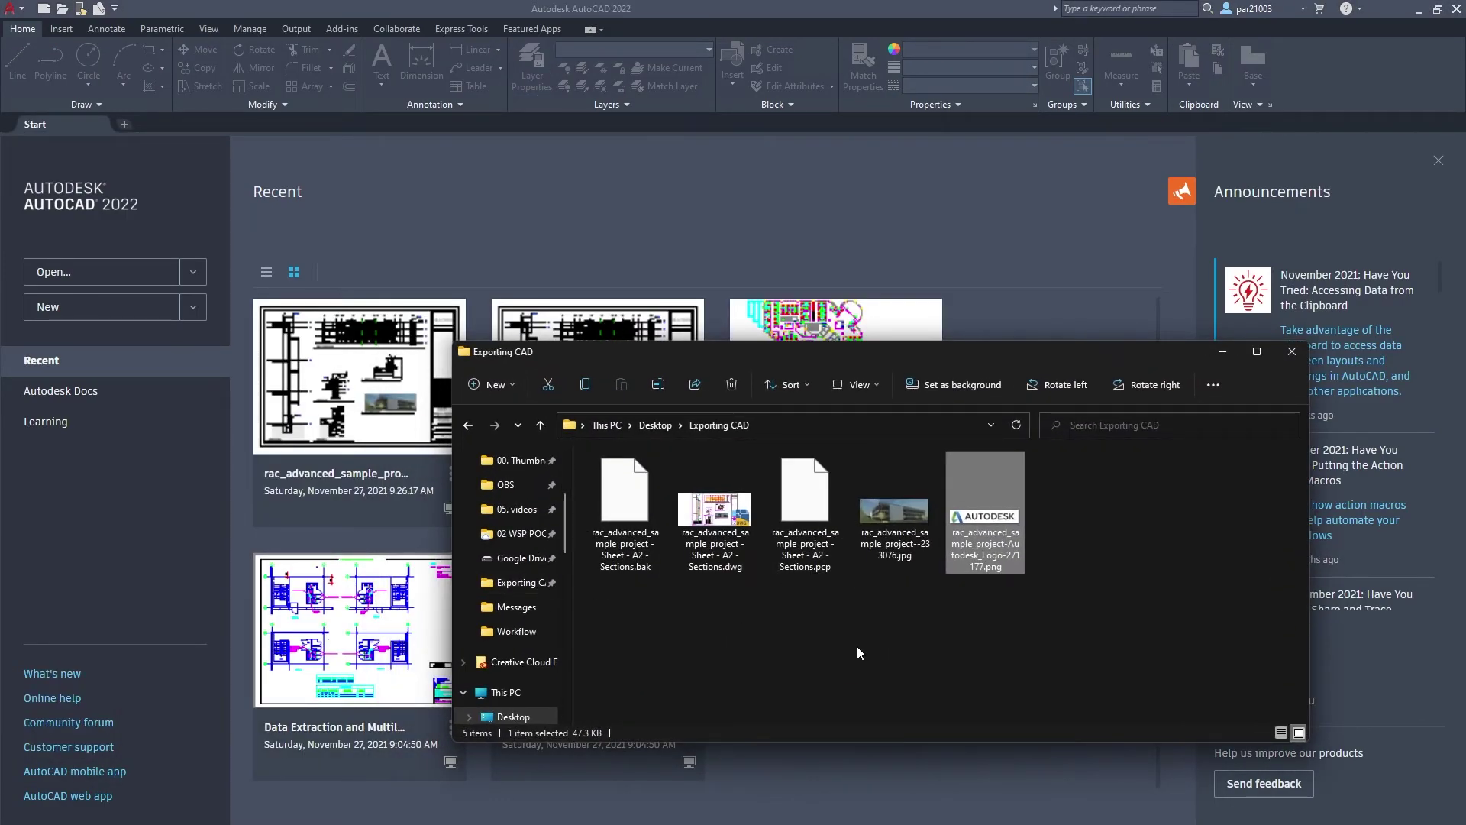
pyautogui.moveTo(857, 646); pyautogui.dragTo(1048, 489)
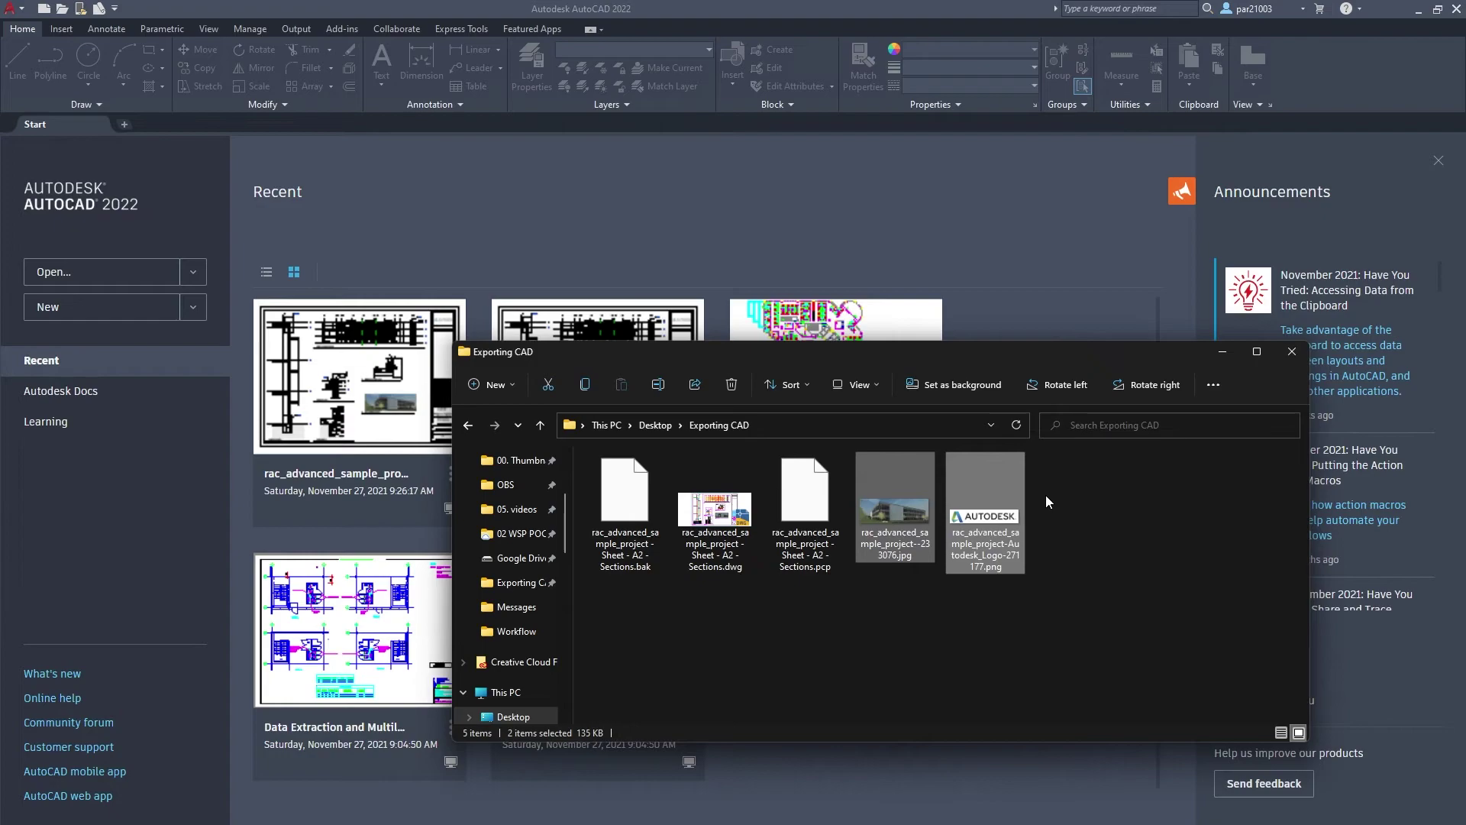
pyautogui.press('Delete')
pyautogui.click(805, 504)
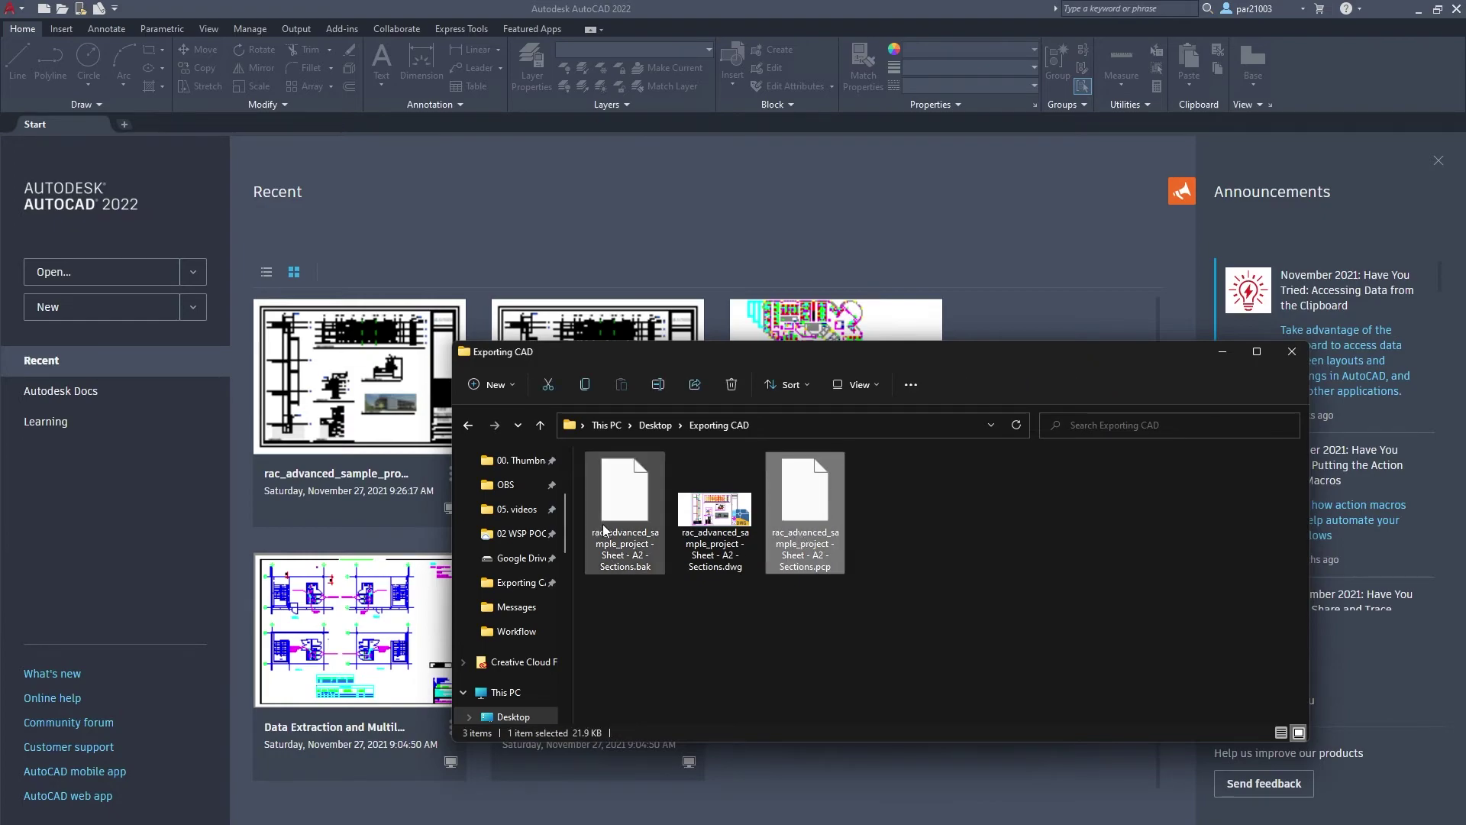
pyautogui.press('Delete')
pyautogui.press('Delete')
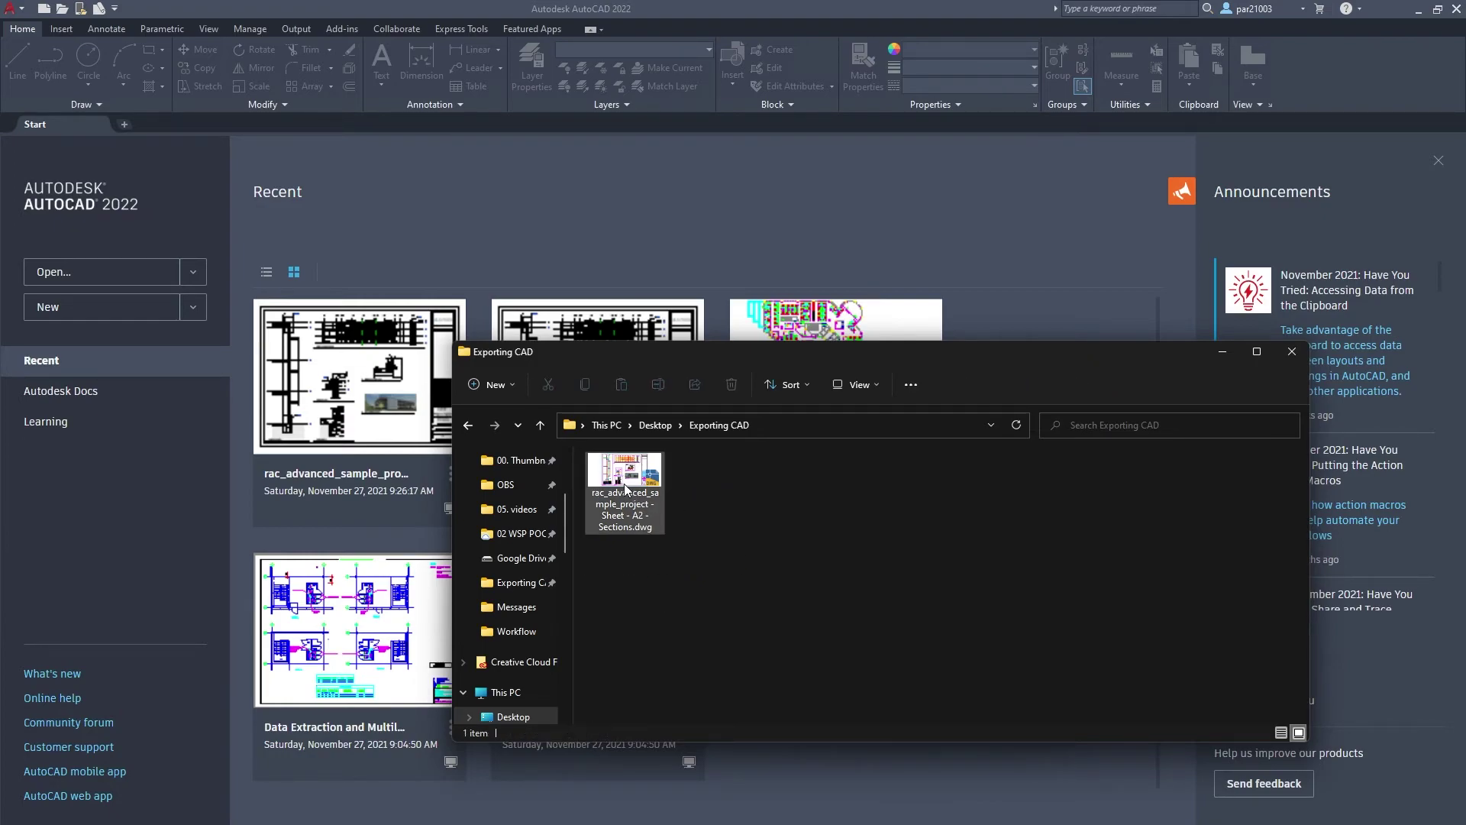
pyautogui.click(625, 483)
pyautogui.doubleClick(625, 484)
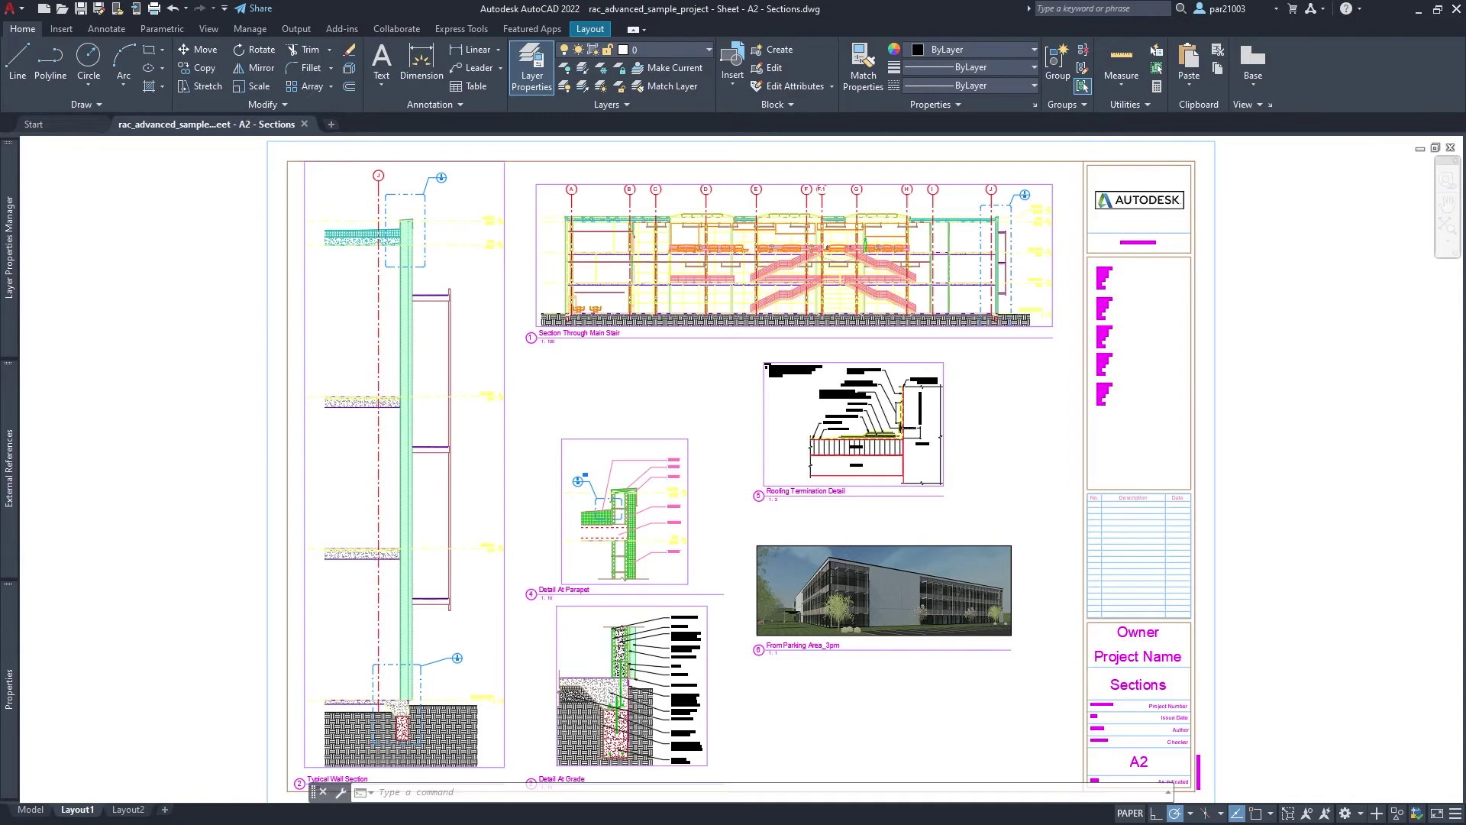
# - Zoom and pan the reopened sheet to inspect the embedded rendering and title-block logo
pyautogui.scroll(4, 1150, 173)
pyautogui.scroll(-4, 1099, 188)
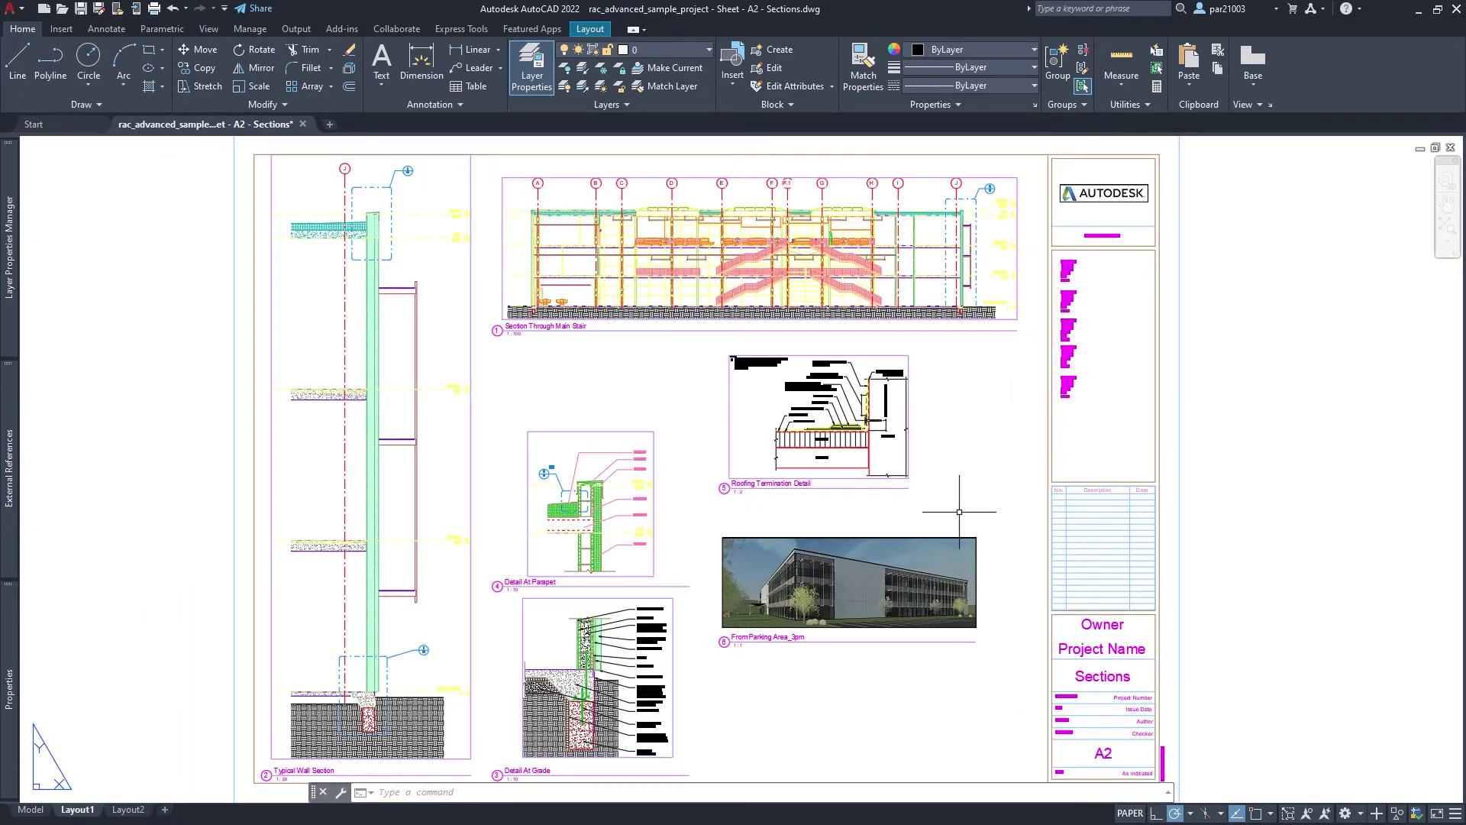
pyautogui.scroll(4, 916, 547)
pyautogui.moveTo(808, 534); pyautogui.dragTo(852, 313, button='middle')
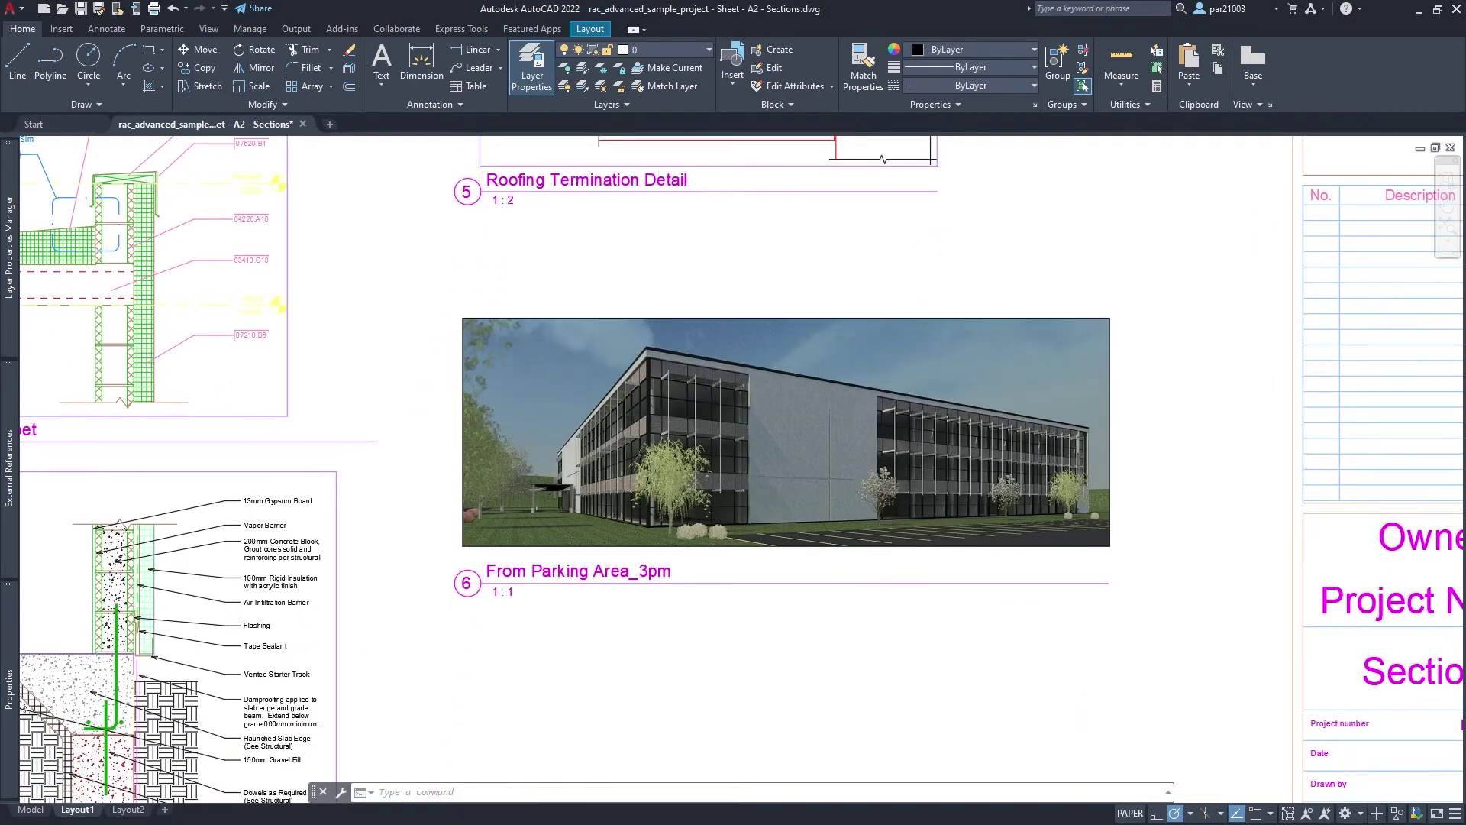
pyautogui.scroll(-6, 713, 442)
pyautogui.scroll(2, 710, 455)
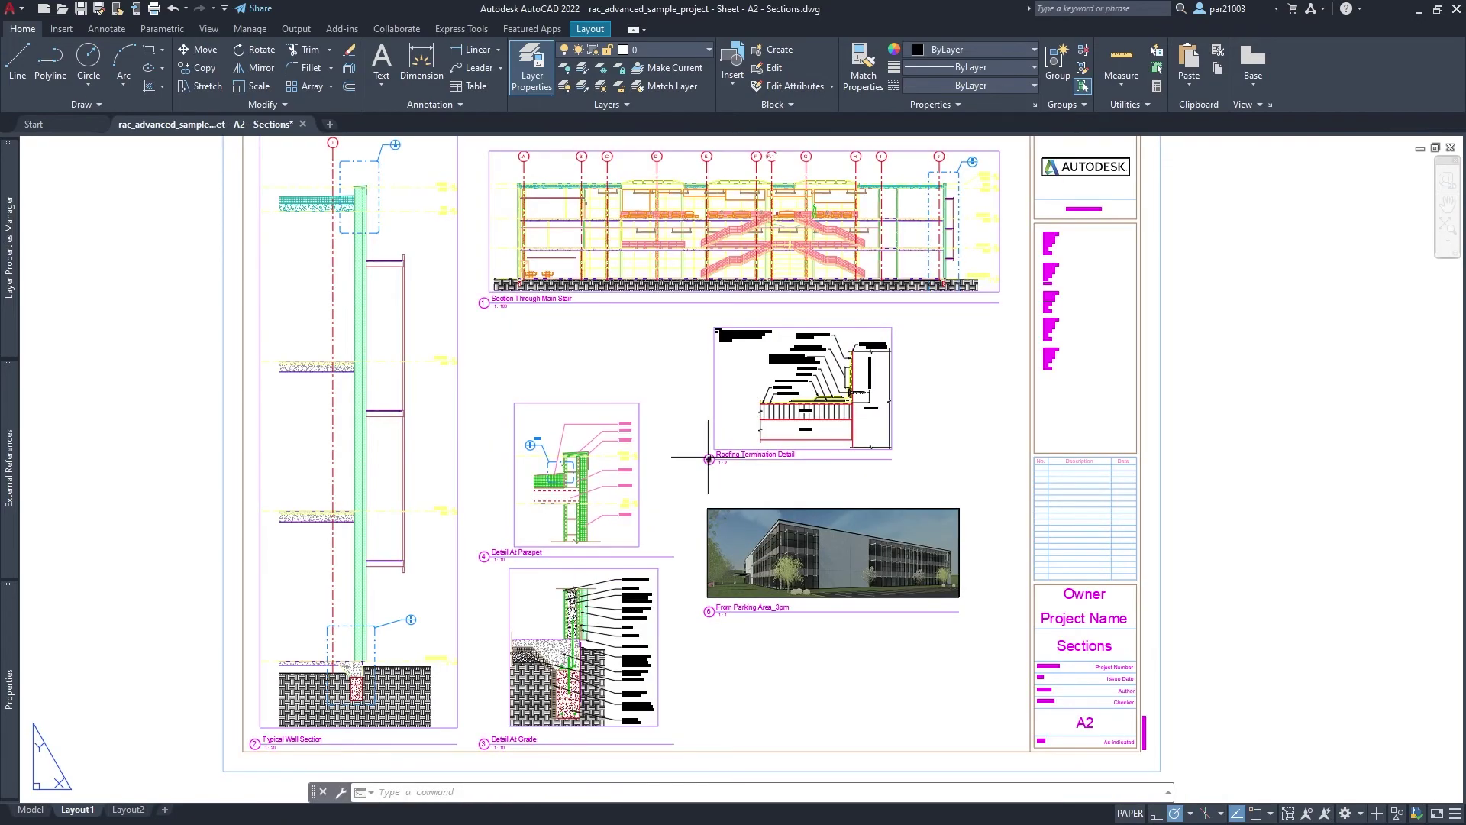
pyautogui.scroll(-2, 678, 519)
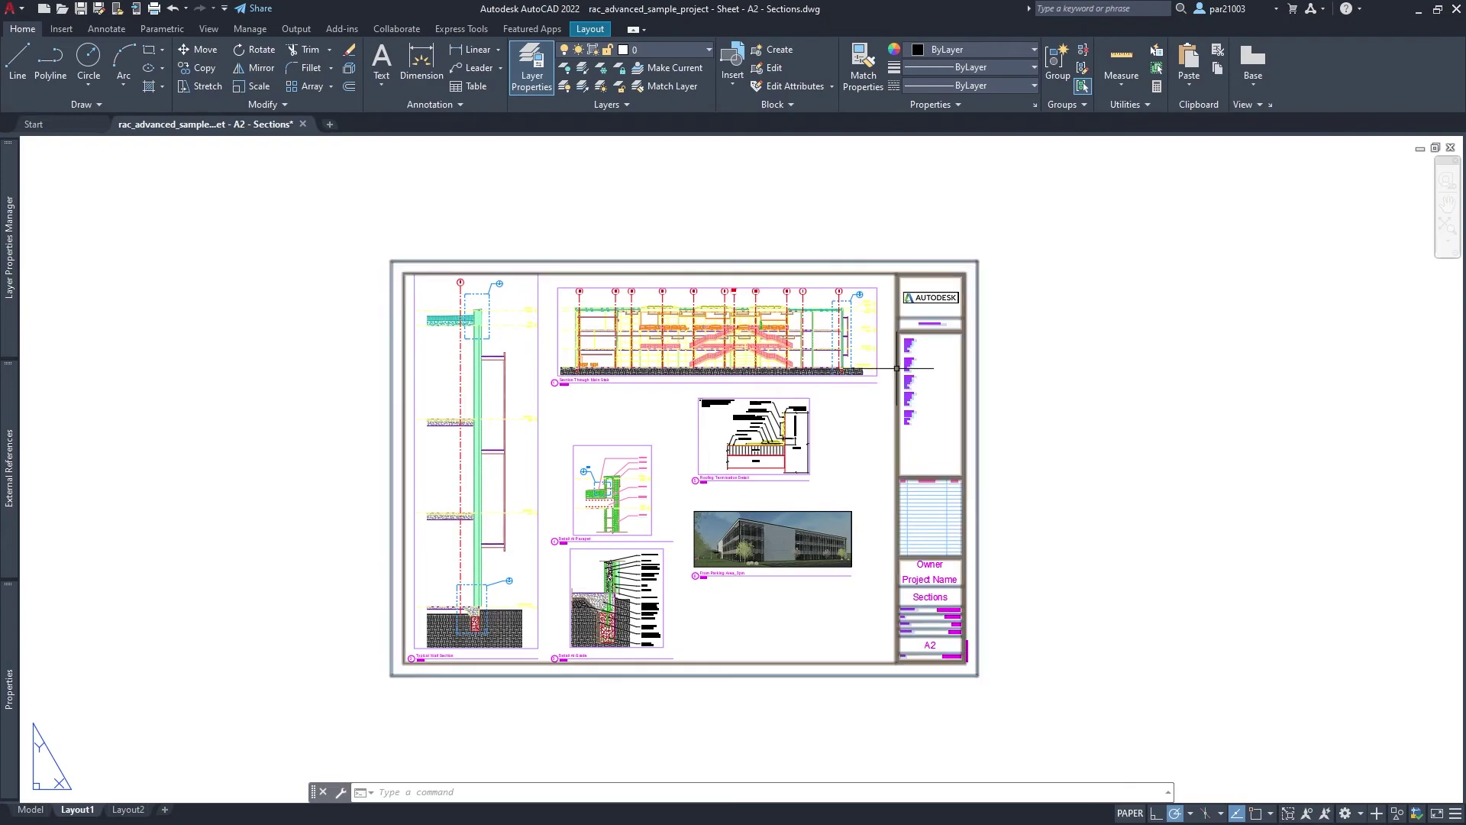
pyautogui.scroll(2, 588, 466)
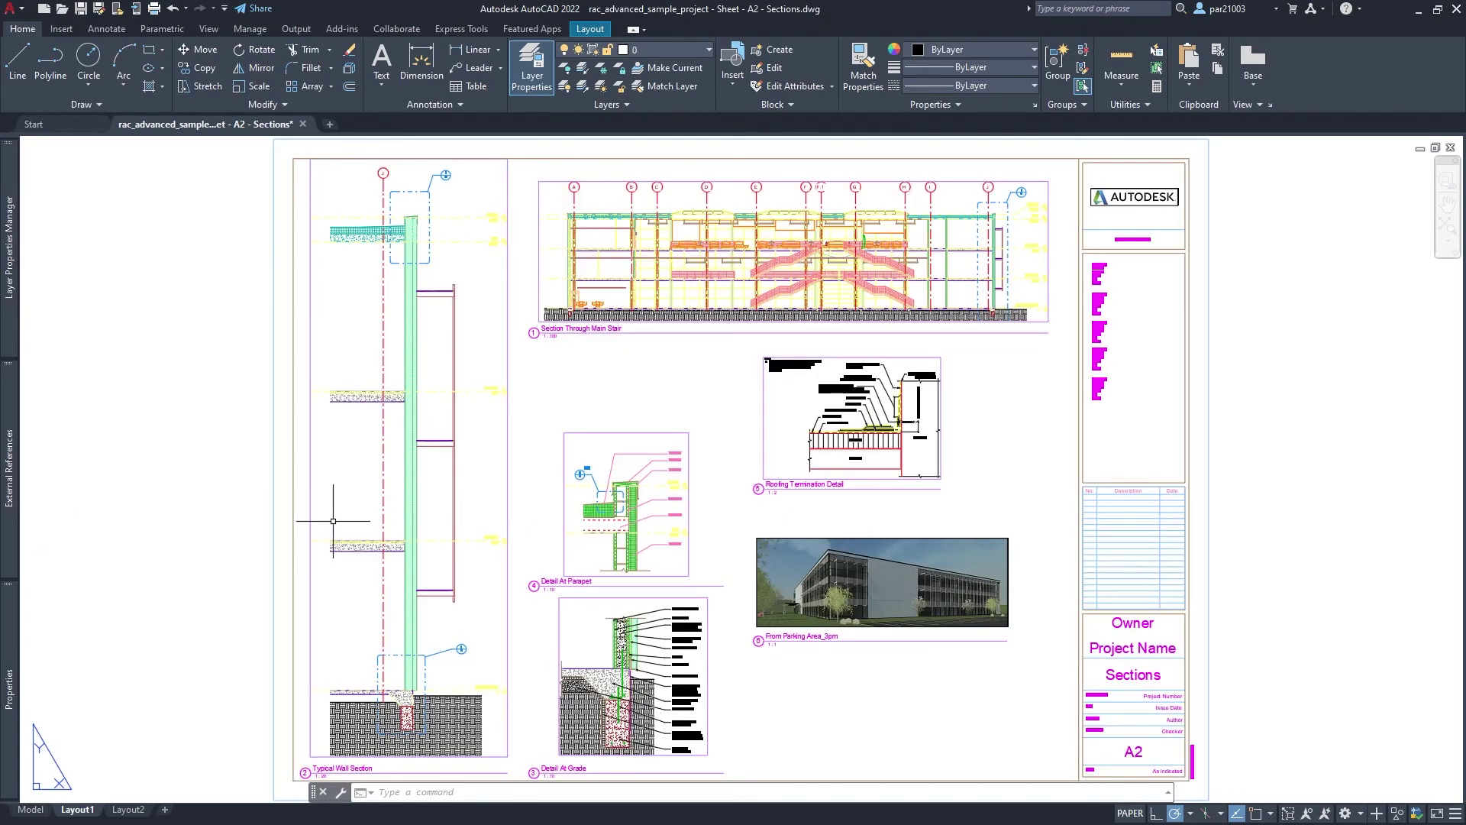